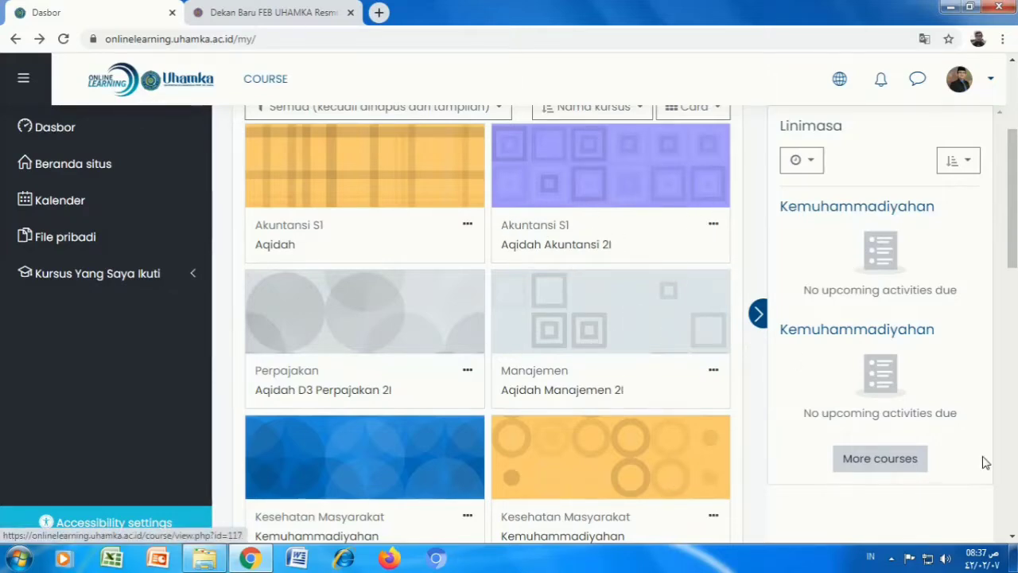
Step: Open the Ekonomi Islam course "Perilaku Organisasi dan Kepemimpinan Islami" from the dashboard's course overview
{"action": "scroll", "coordinate": [634, 248], "scroll_direction": "up", "scroll_amount": 2}
{"action": "scroll", "coordinate": [634, 248], "scroll_direction": "up", "scroll_amount": 1}
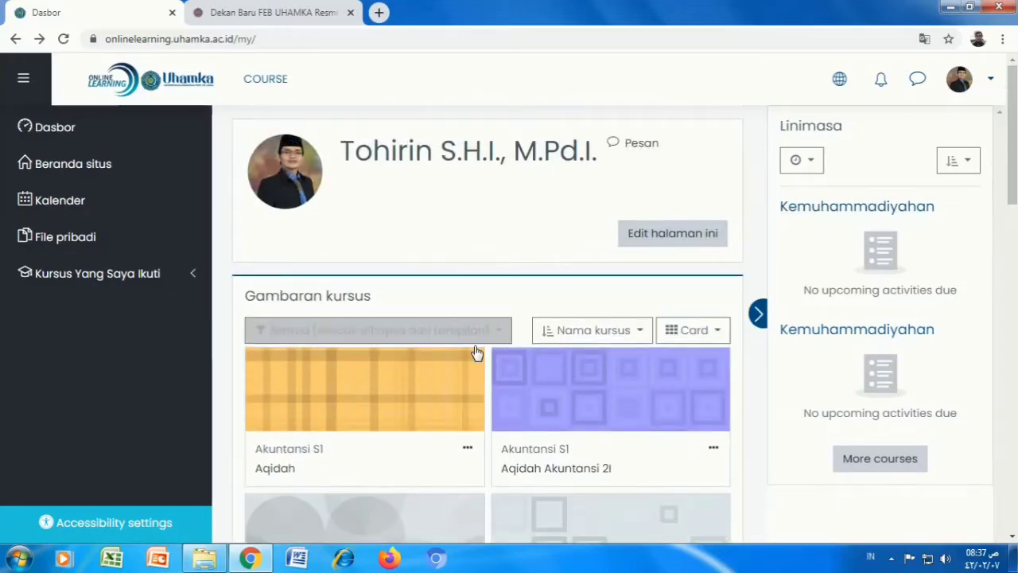
{"action": "scroll", "coordinate": [454, 345], "scroll_direction": "down", "scroll_amount": 2}
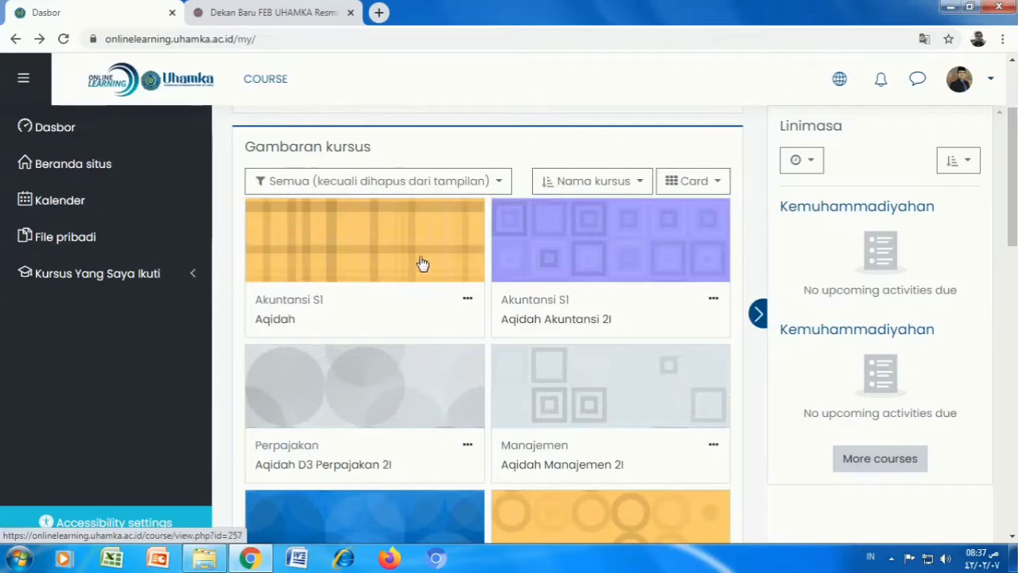
{"action": "scroll", "coordinate": [416, 289], "scroll_direction": "down", "scroll_amount": 3}
{"action": "scroll", "coordinate": [459, 251], "scroll_direction": "down", "scroll_amount": 6}
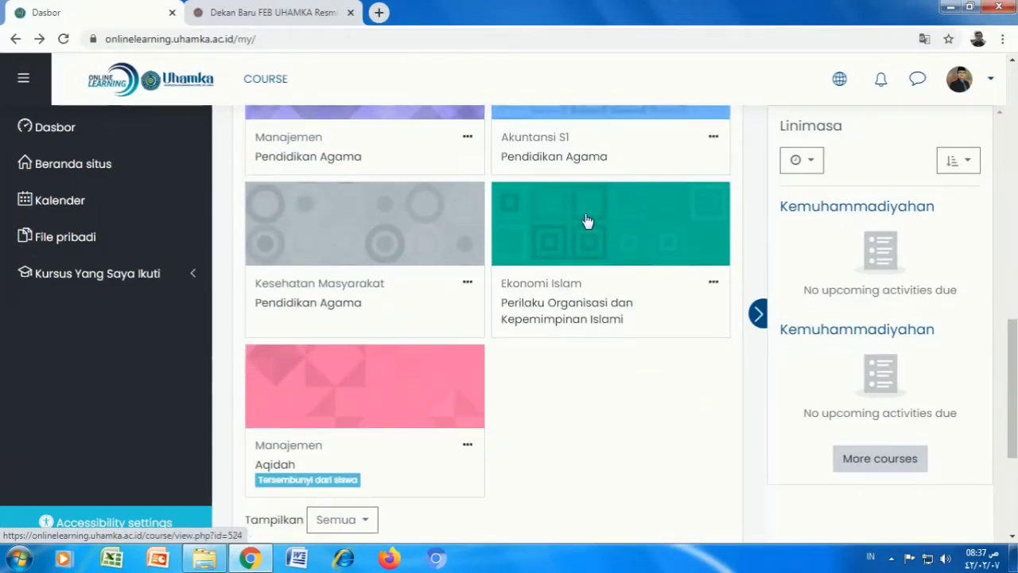
{"action": "left_click", "coordinate": [579, 307]}
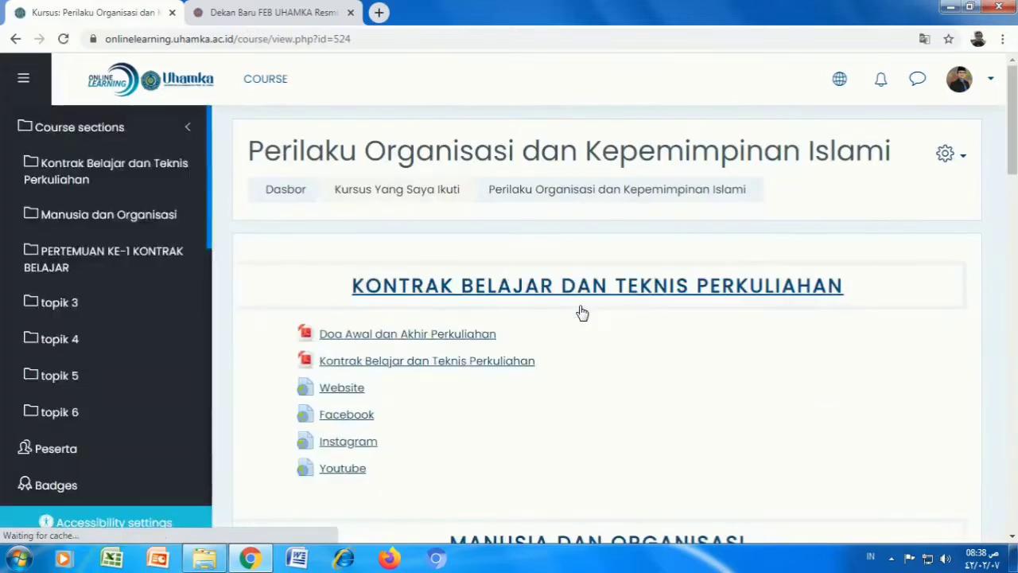
Step: Examine the course's sections, from the filled meeting materials down to topics 3 to 6
{"action": "scroll", "coordinate": [575, 307], "scroll_direction": "down", "scroll_amount": 15}
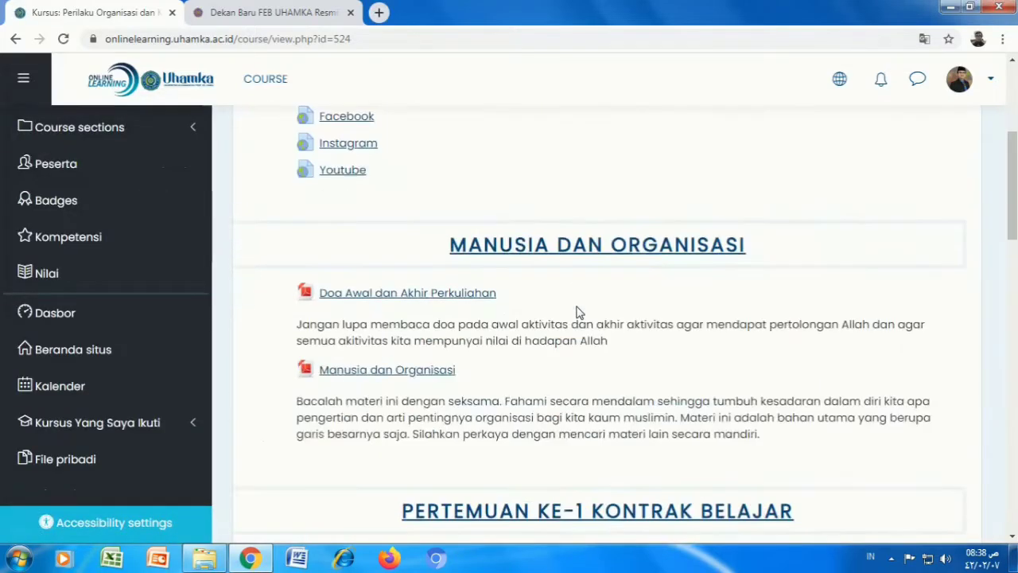
{"action": "scroll", "coordinate": [579, 311], "scroll_direction": "down", "scroll_amount": 6}
{"action": "scroll", "coordinate": [584, 311], "scroll_direction": "up", "scroll_amount": 4}
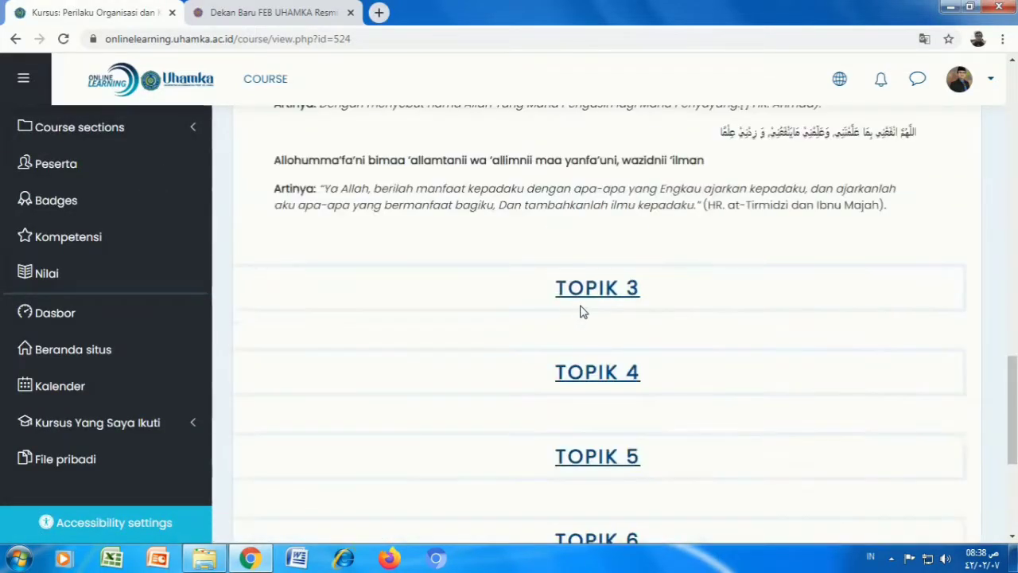
{"action": "scroll", "coordinate": [604, 270], "scroll_direction": "down", "scroll_amount": 3}
{"action": "scroll", "coordinate": [628, 215], "scroll_direction": "up", "scroll_amount": 2}
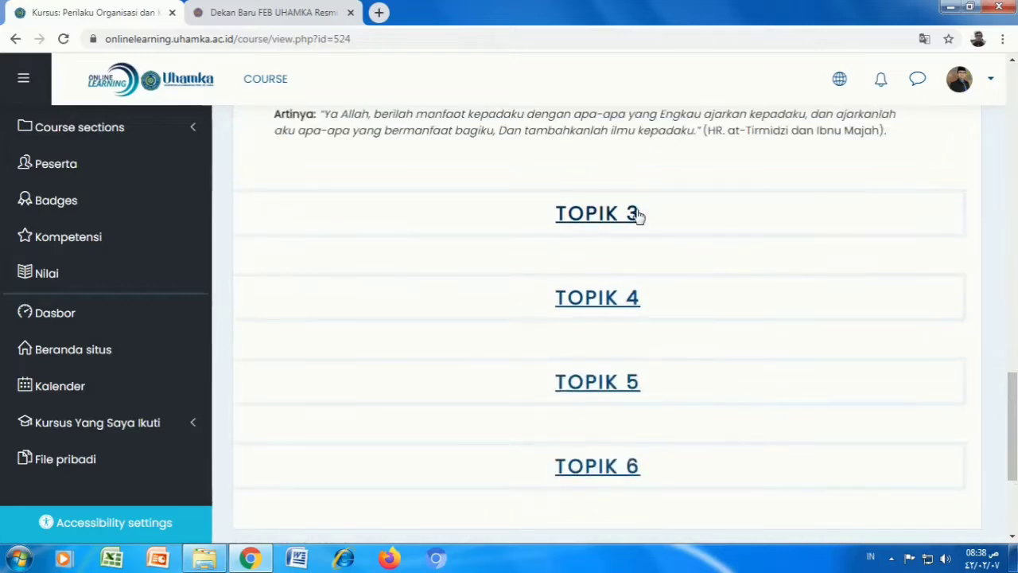
{"action": "scroll", "coordinate": [639, 216], "scroll_direction": "up", "scroll_amount": 8}
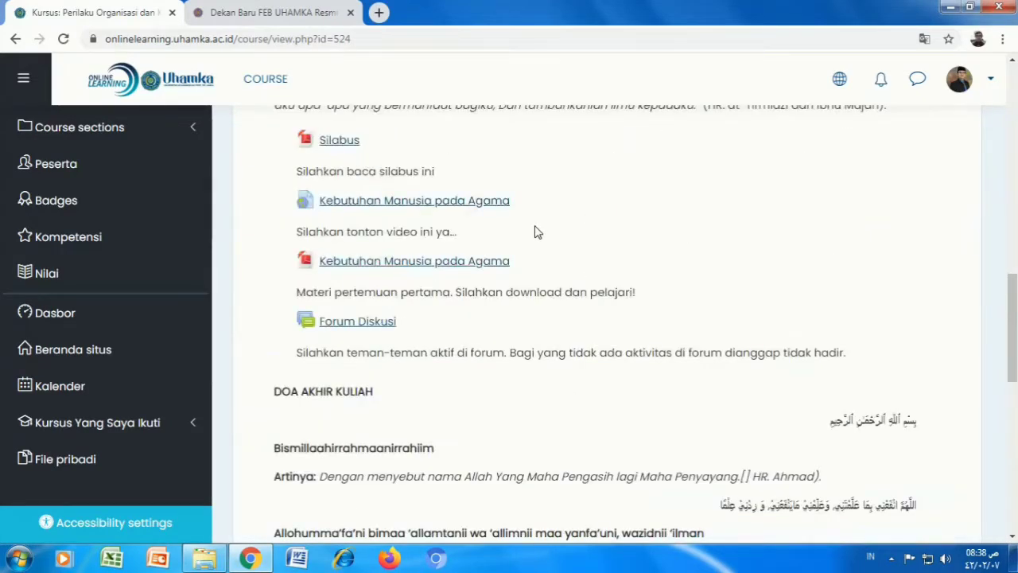
{"action": "scroll", "coordinate": [559, 228], "scroll_direction": "down", "scroll_amount": 5}
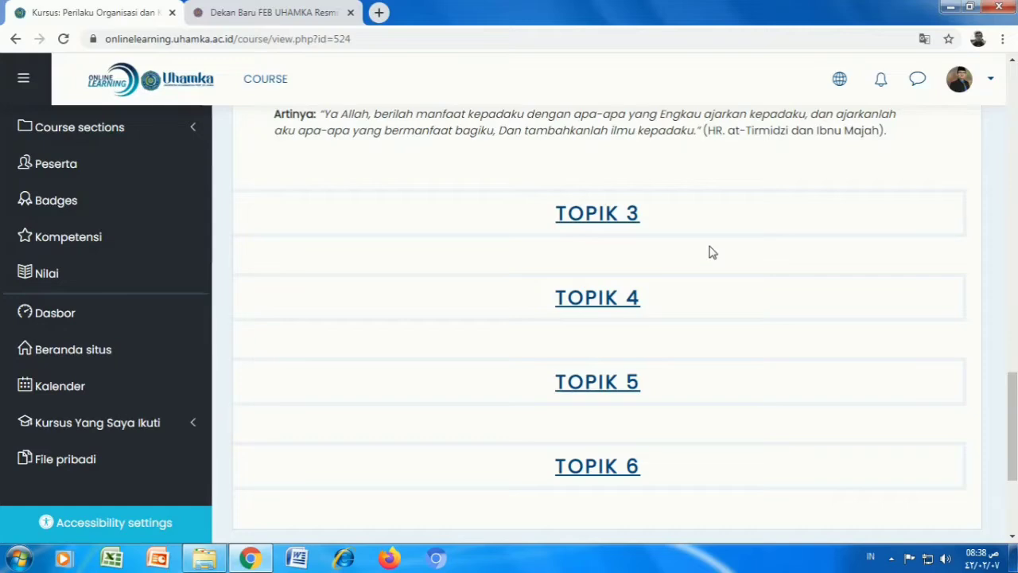
Step: Turn on editing mode (Hidupkan Mode Ubah) for the course
{"action": "scroll", "coordinate": [786, 255], "scroll_direction": "up", "scroll_amount": 20}
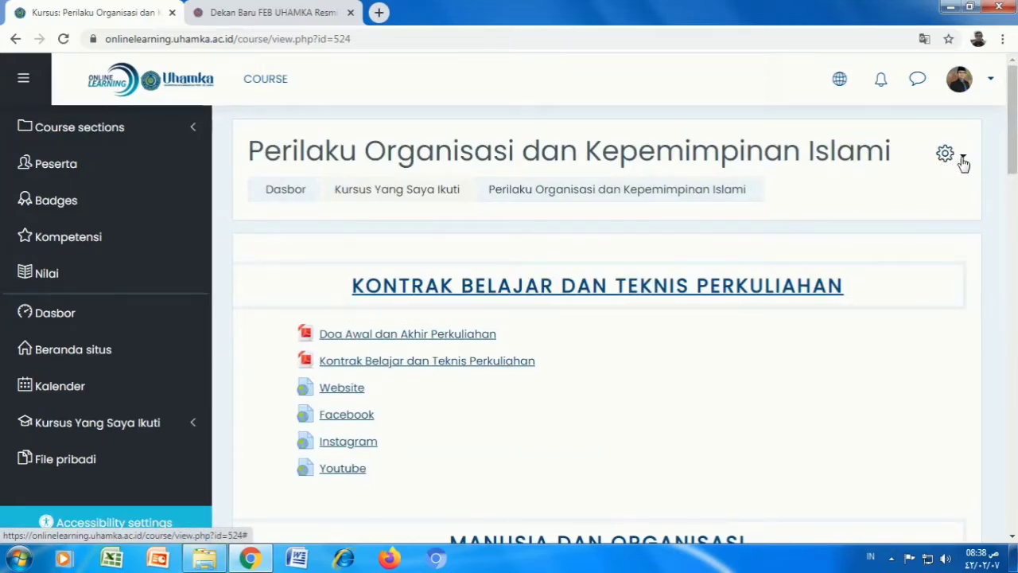
{"action": "left_click", "coordinate": [960, 156]}
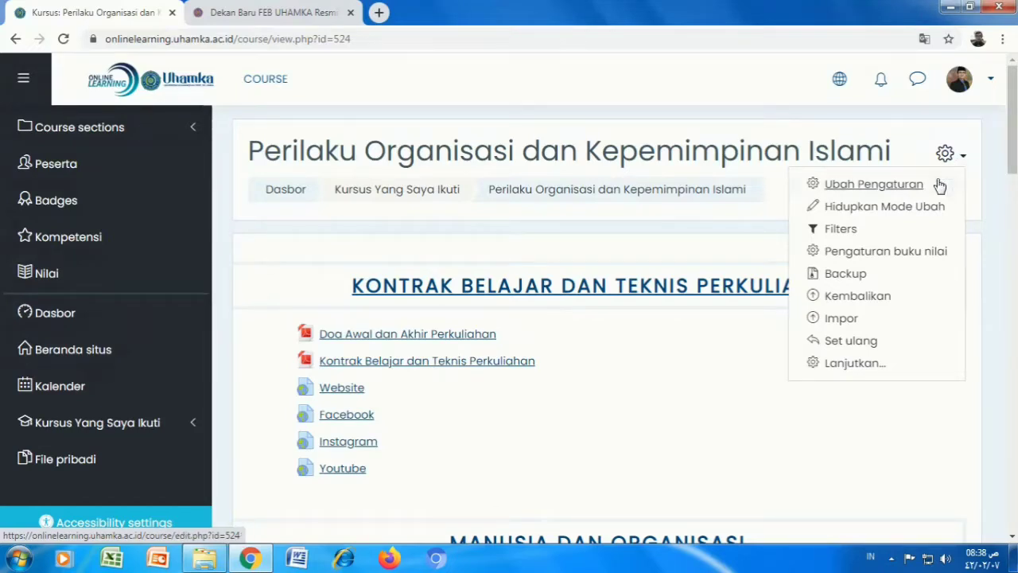
{"action": "left_click", "coordinate": [898, 208]}
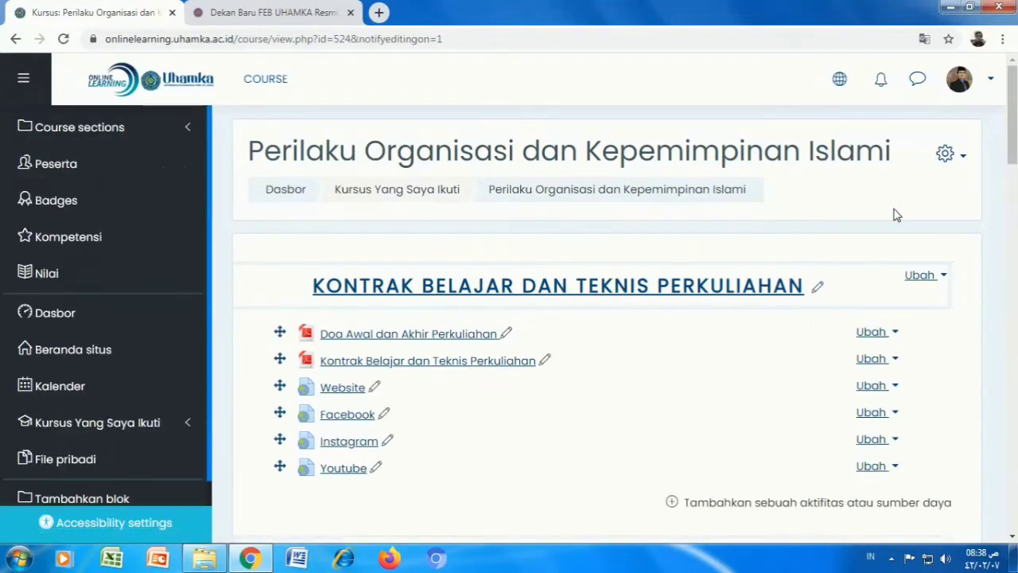
Step: Rename the Topik 3 section as "URGENSI IBADAH" and dismiss the Windows color scheme dialog
{"action": "scroll", "coordinate": [811, 233], "scroll_direction": "down", "scroll_amount": 4}
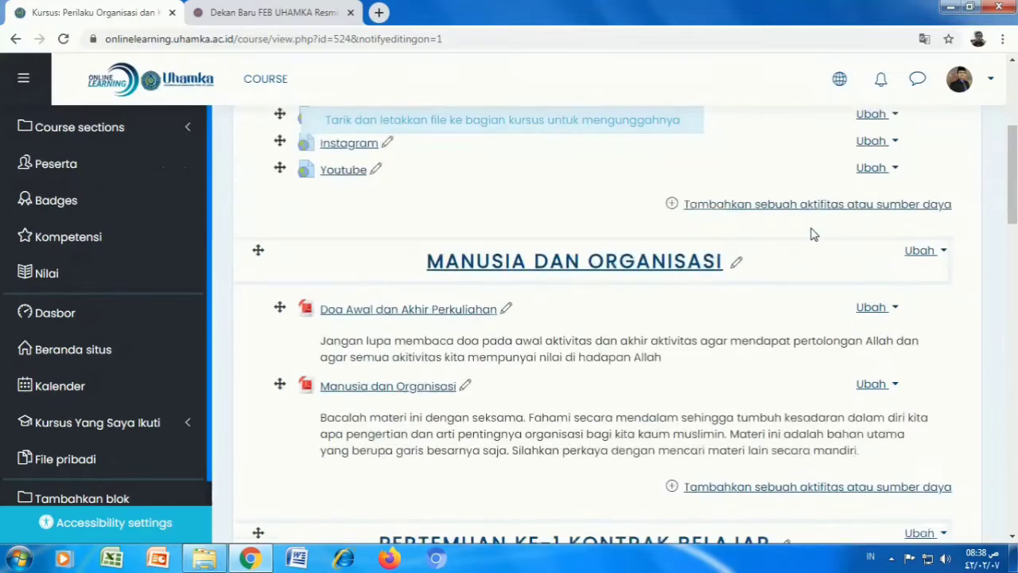
{"action": "scroll", "coordinate": [706, 167], "scroll_direction": "down", "scroll_amount": 4}
{"action": "scroll", "coordinate": [636, 200], "scroll_direction": "down", "scroll_amount": 5}
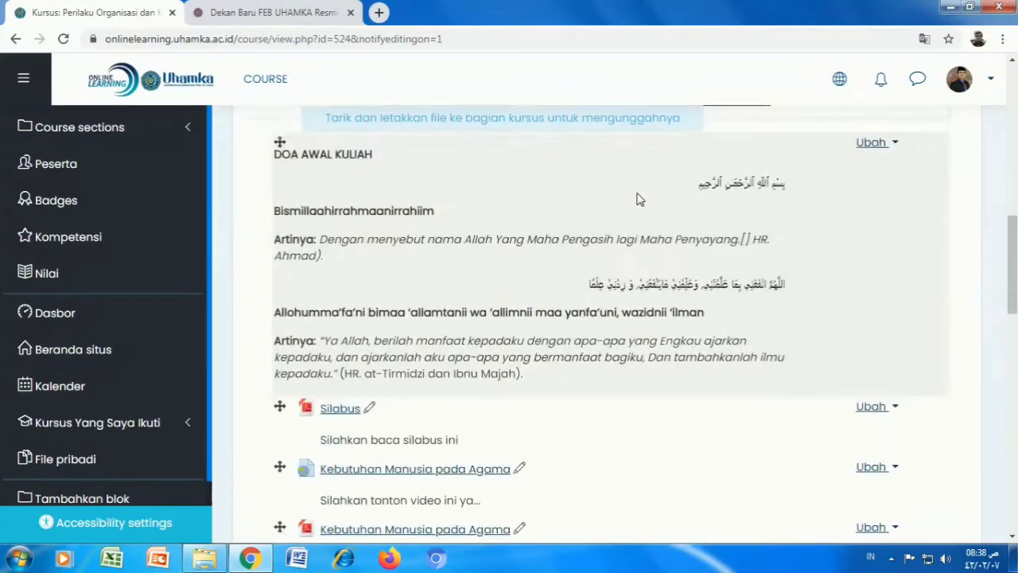
{"action": "scroll", "coordinate": [632, 229], "scroll_direction": "down", "scroll_amount": 3}
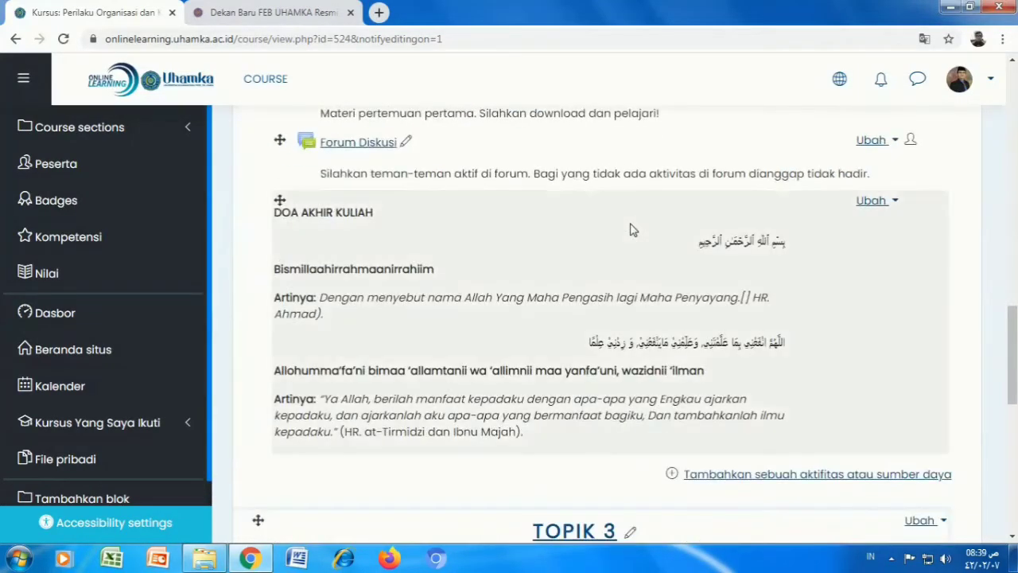
{"action": "scroll", "coordinate": [633, 229], "scroll_direction": "down", "scroll_amount": 3}
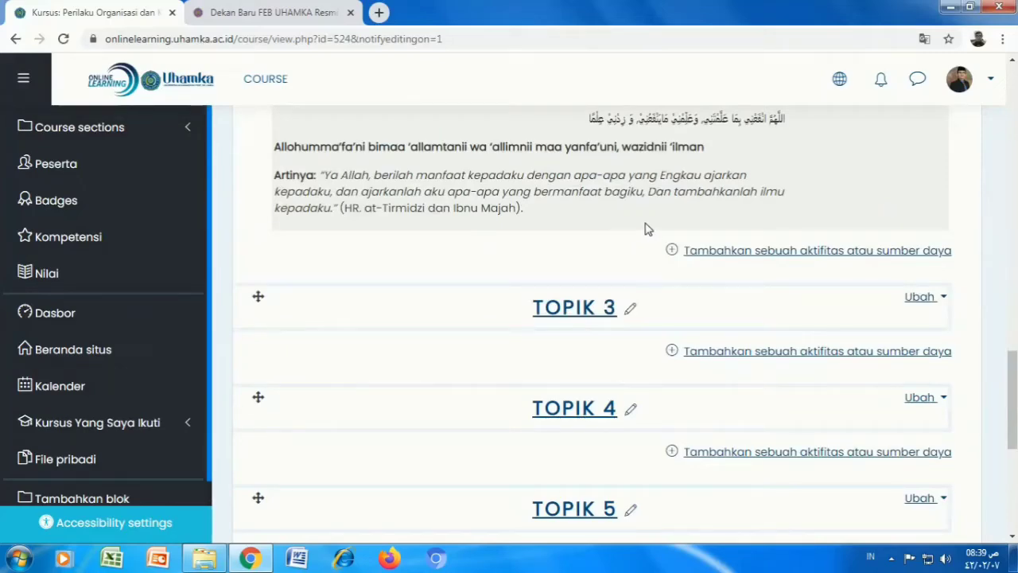
{"action": "scroll", "coordinate": [653, 225], "scroll_direction": "up", "scroll_amount": 1}
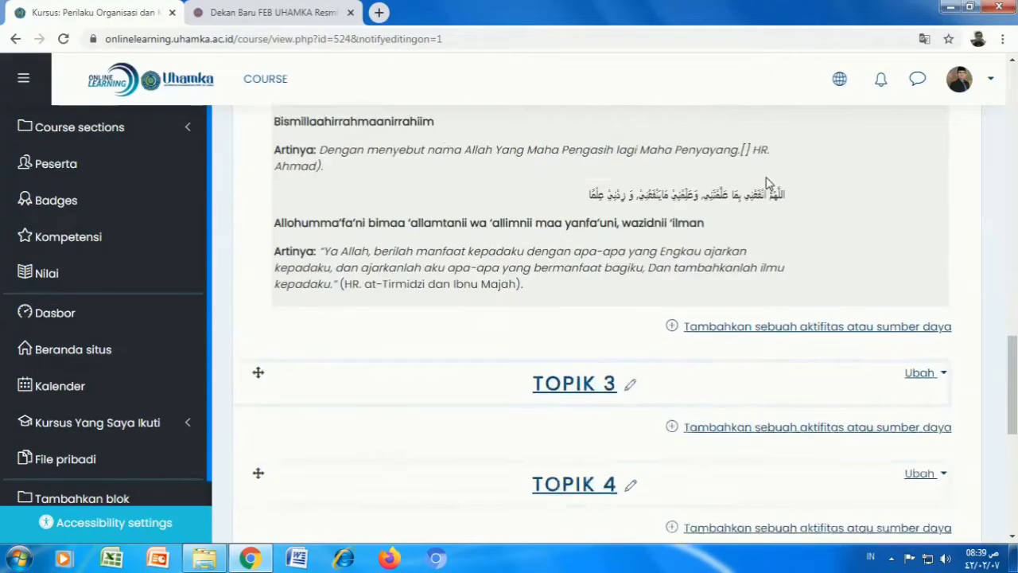
{"action": "scroll", "coordinate": [763, 186], "scroll_direction": "down", "scroll_amount": 3}
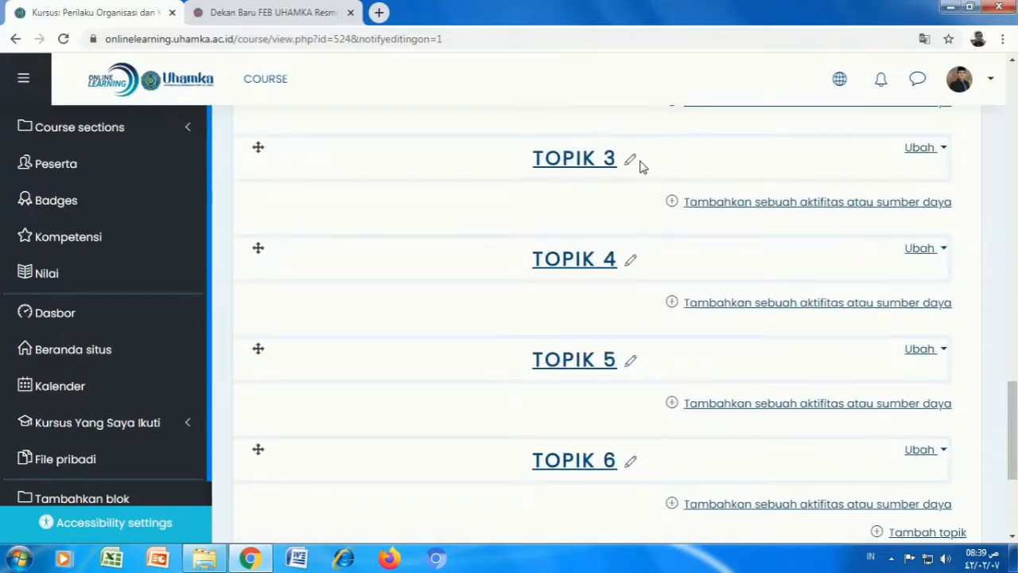
{"action": "scroll", "coordinate": [579, 318], "scroll_direction": "up", "scroll_amount": 1}
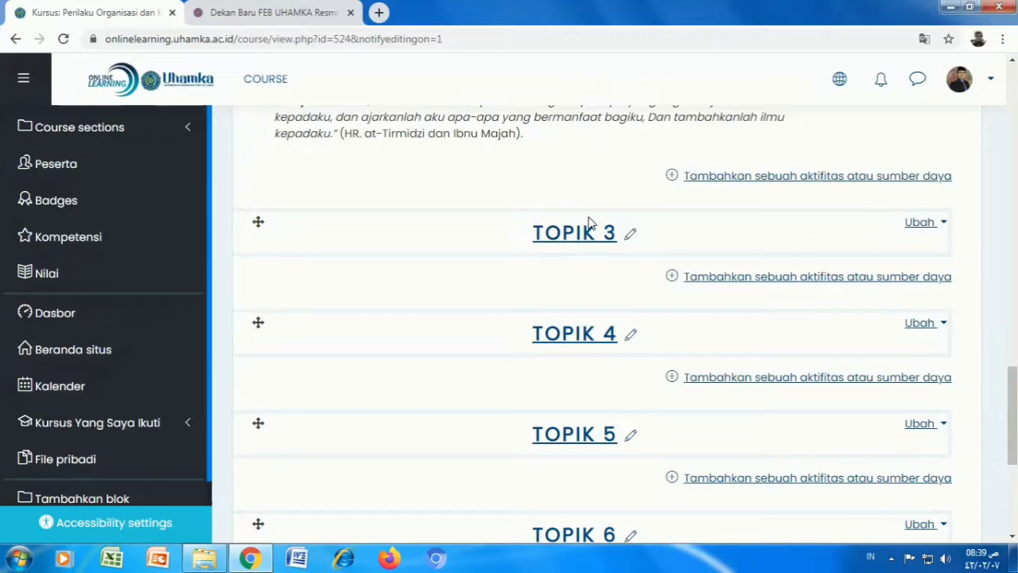
{"action": "scroll", "coordinate": [598, 218], "scroll_direction": "down", "scroll_amount": 1}
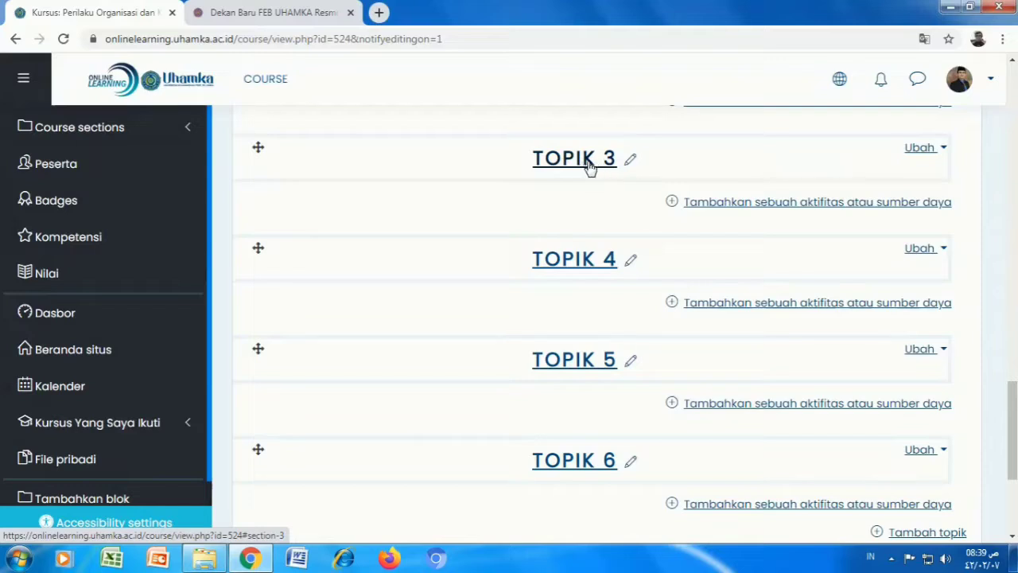
{"action": "scroll", "coordinate": [630, 186], "scroll_direction": "up", "scroll_amount": 1}
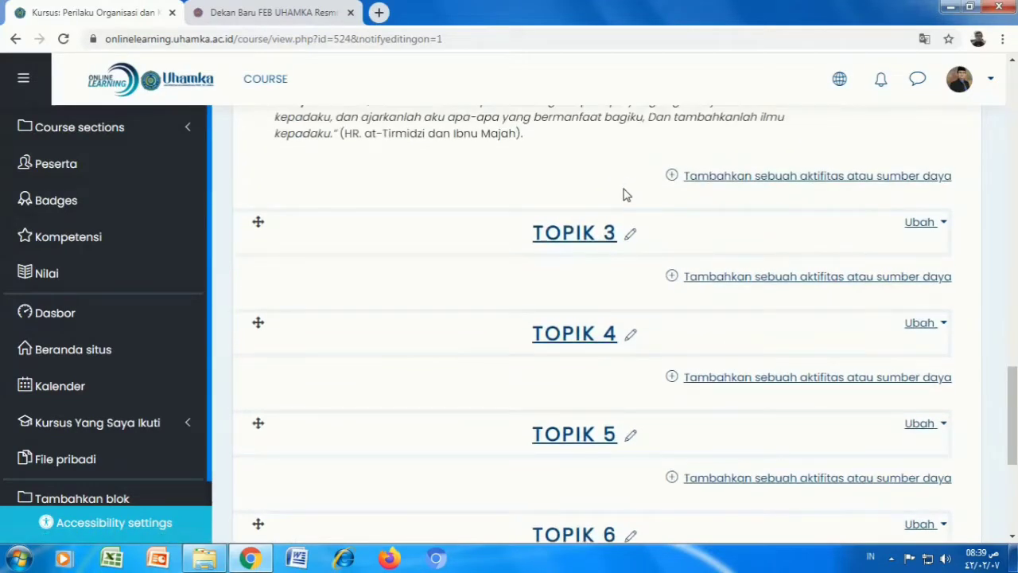
{"action": "left_click", "coordinate": [631, 240]}
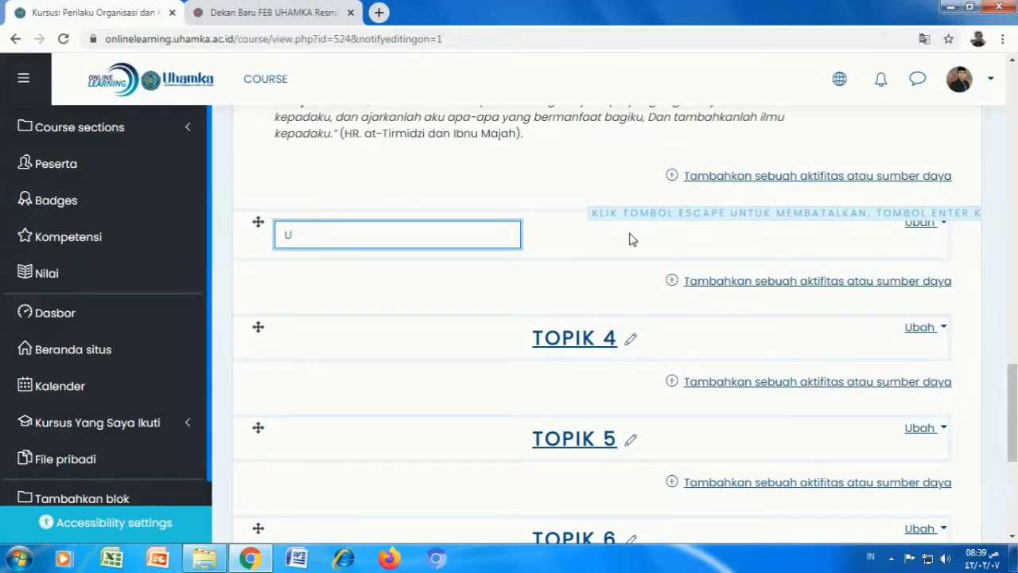
{"action": "type", "text": "REG"}
{"action": "type", "text": "GENSI IBADAH"}
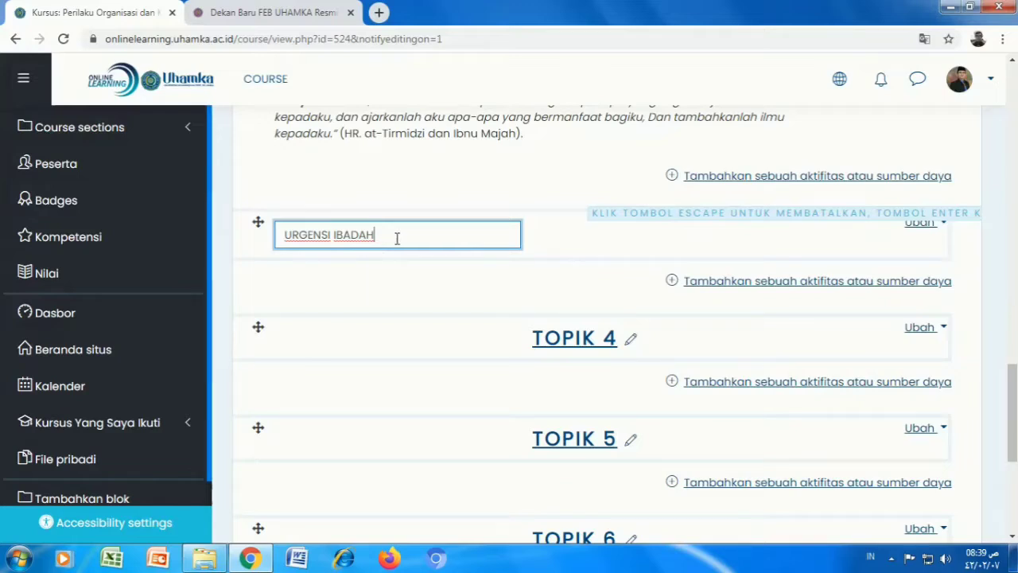
{"action": "key", "text": "Return"}
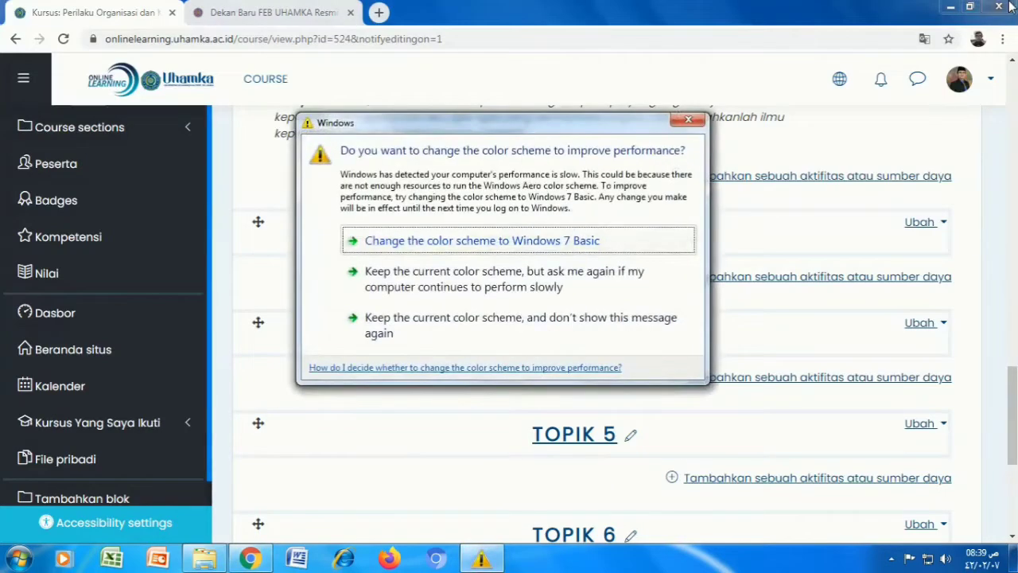
{"action": "left_click", "coordinate": [676, 119]}
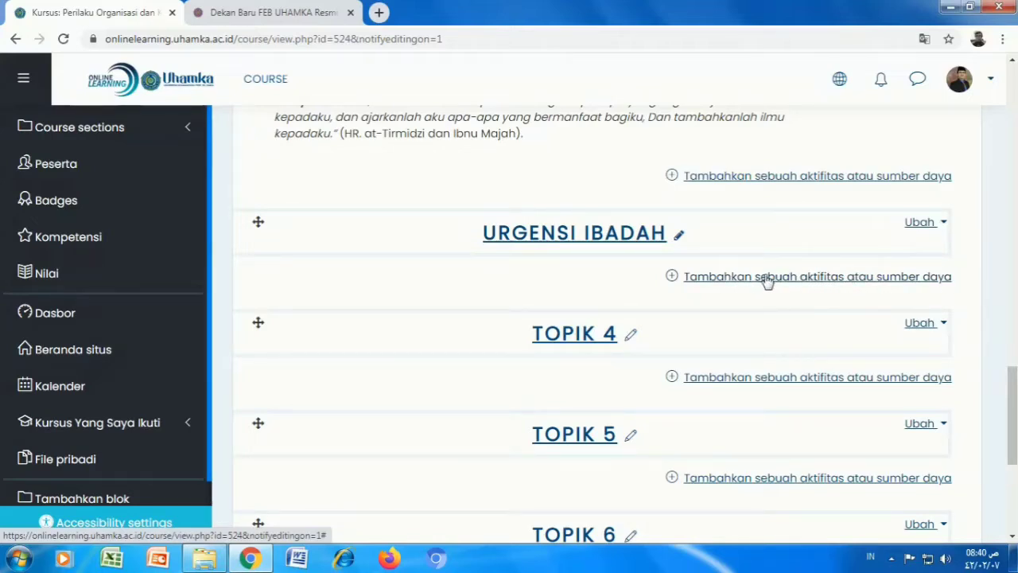
Step: Add a new File resource to the URGENSI IBADAH section
{"action": "left_click", "coordinate": [671, 278]}
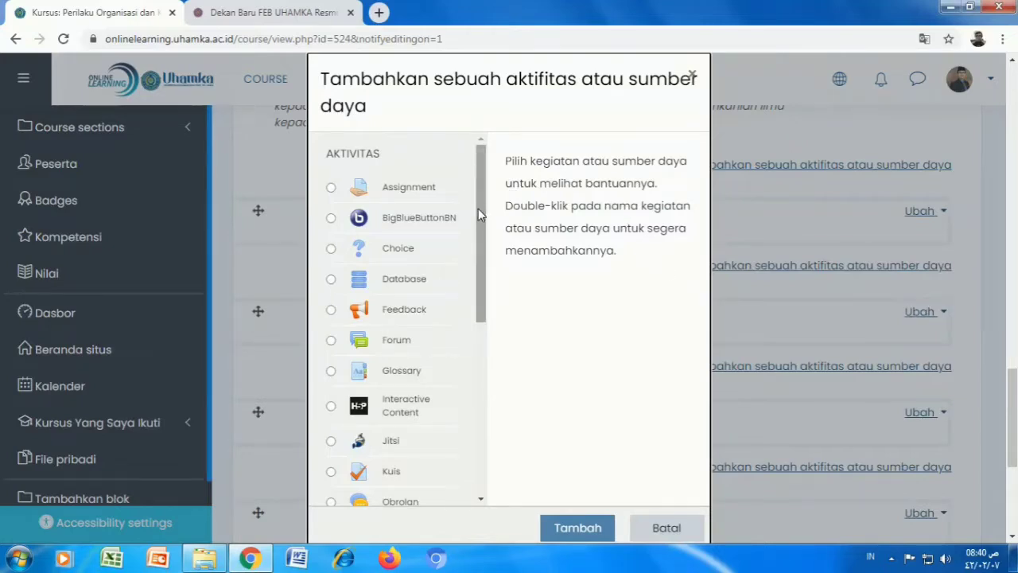
{"action": "left_click_drag", "start_coordinate": [478, 209], "coordinate": [490, 181]}
{"action": "left_click_drag", "start_coordinate": [482, 318], "coordinate": [498, 493]}
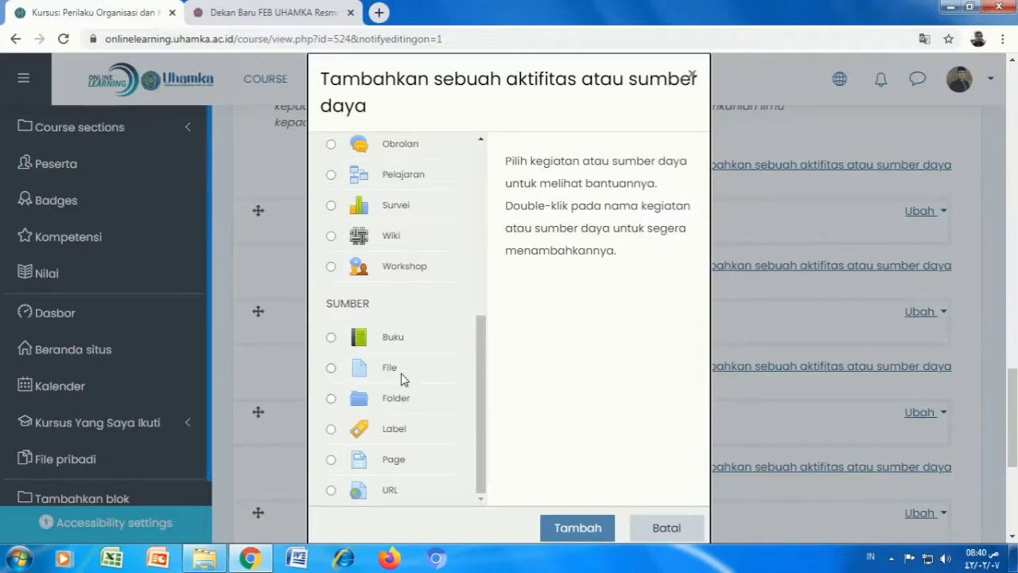
{"action": "left_click", "coordinate": [331, 369]}
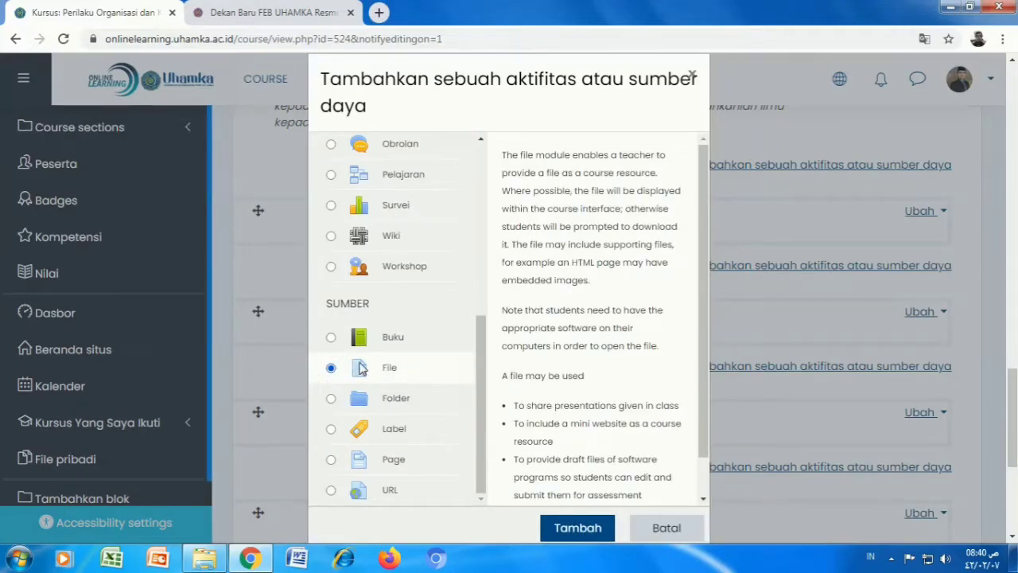
{"action": "left_click", "coordinate": [587, 531]}
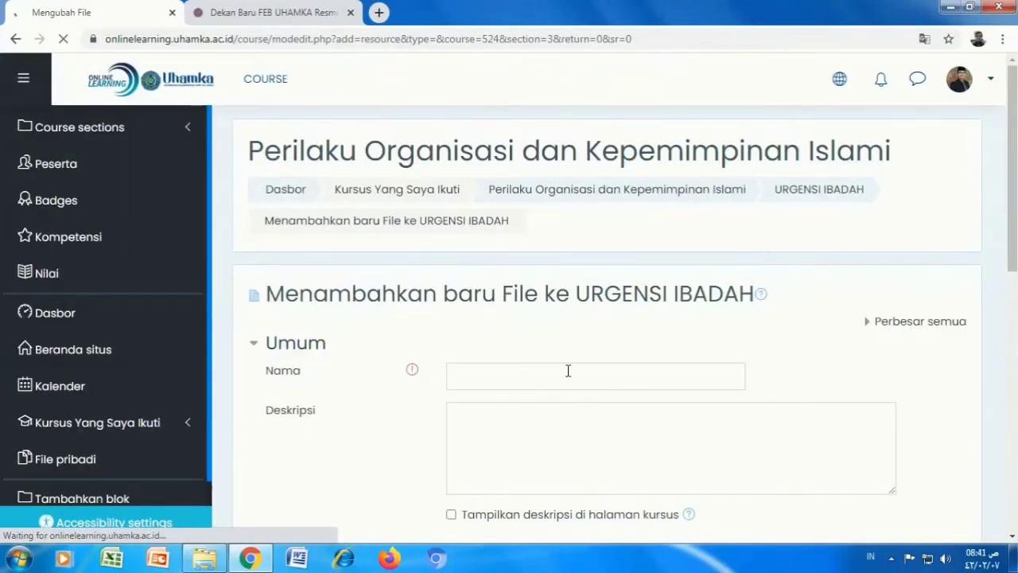
Step: Name the new file resource "URGENSI IBADAH"
{"action": "scroll", "coordinate": [567, 370], "scroll_direction": "down", "scroll_amount": 2}
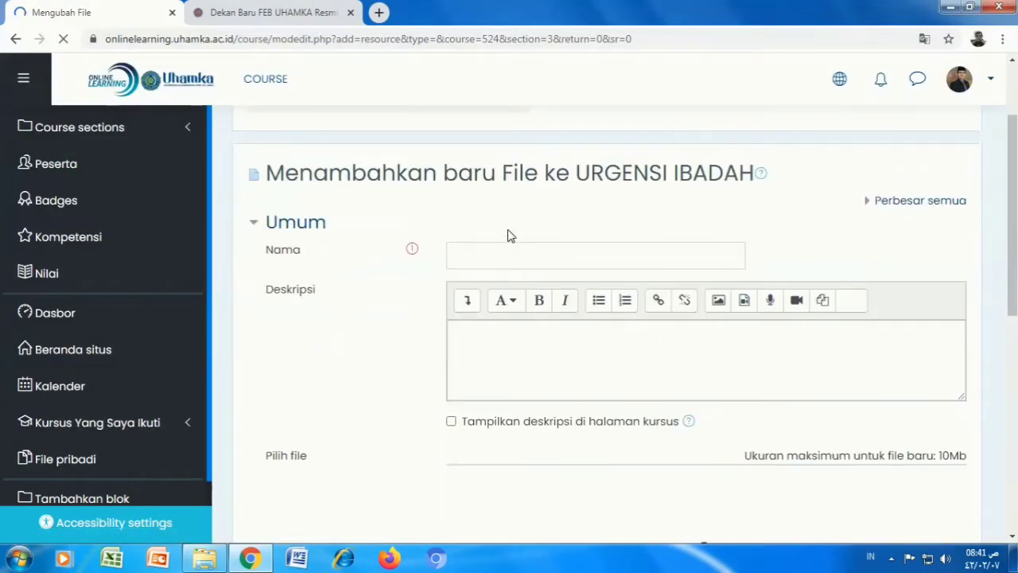
{"action": "left_click", "coordinate": [469, 255]}
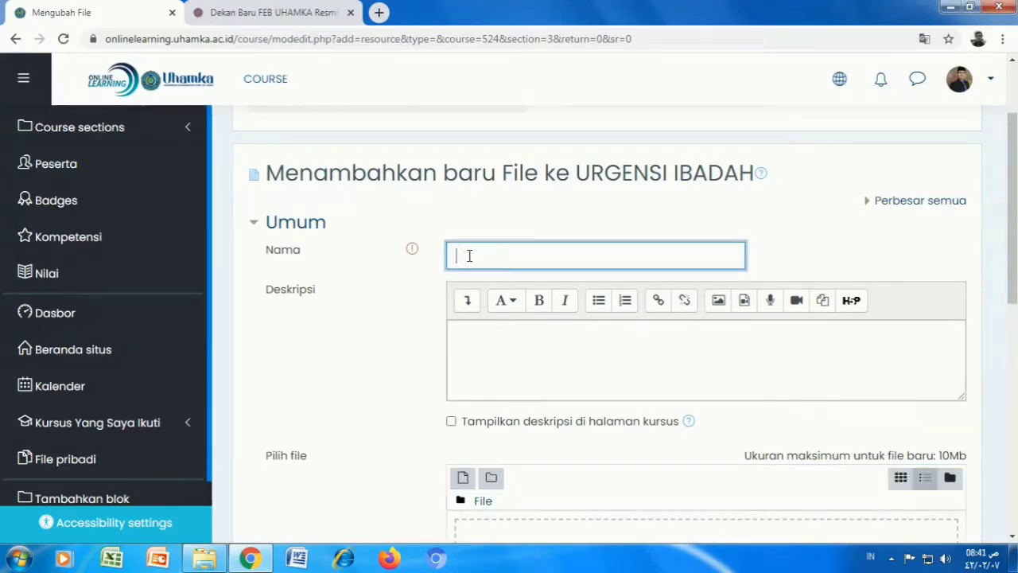
{"action": "type", "text": "URG"}
{"action": "key", "text": "BackSpace"}
{"action": "type", "text": "GENSI IBADAH"}
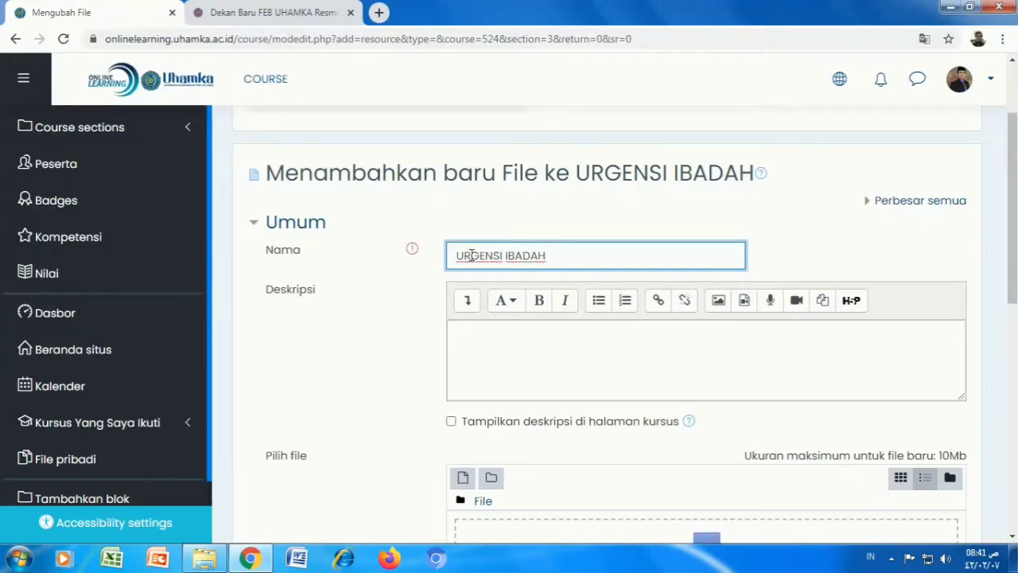
Step: Enter "Silahkan pelajarai materi ini" as the file resource's description
{"action": "left_click", "coordinate": [468, 333]}
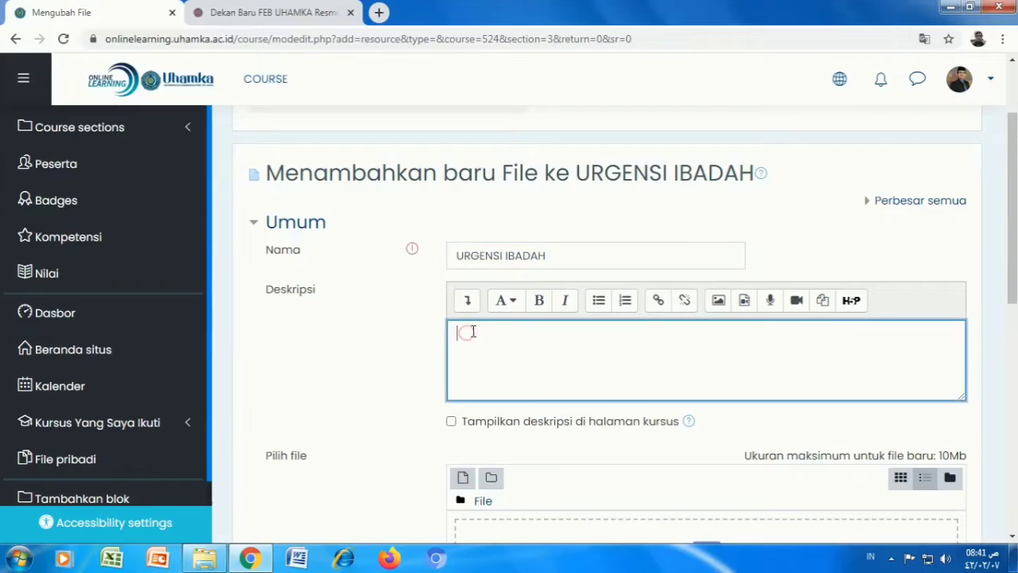
{"action": "left_click", "coordinate": [550, 255]}
{"action": "left_click", "coordinate": [489, 332]}
{"action": "type", "text": "Silahkan pelajara"}
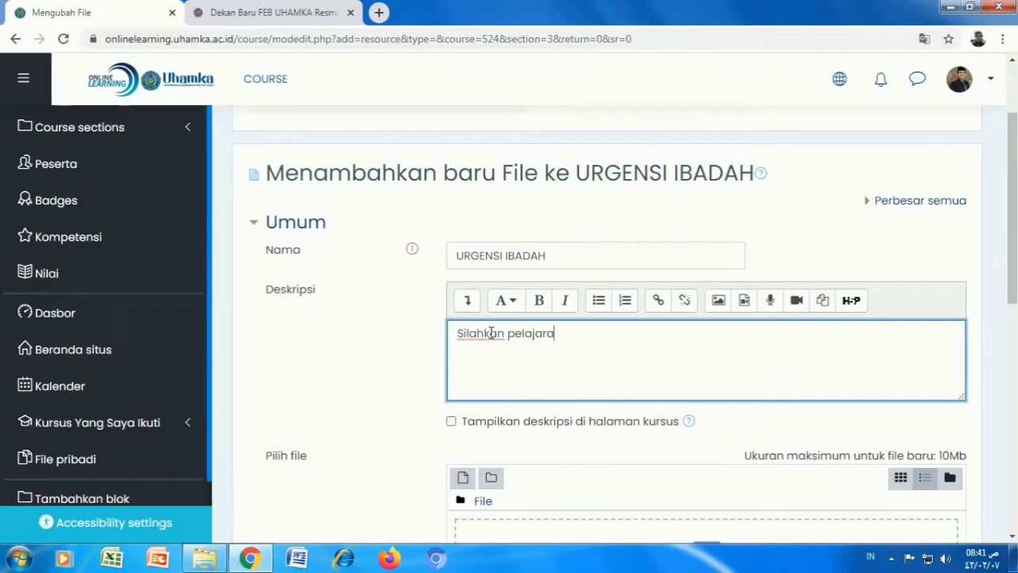
{"action": "type", "text": "i materi ini"}
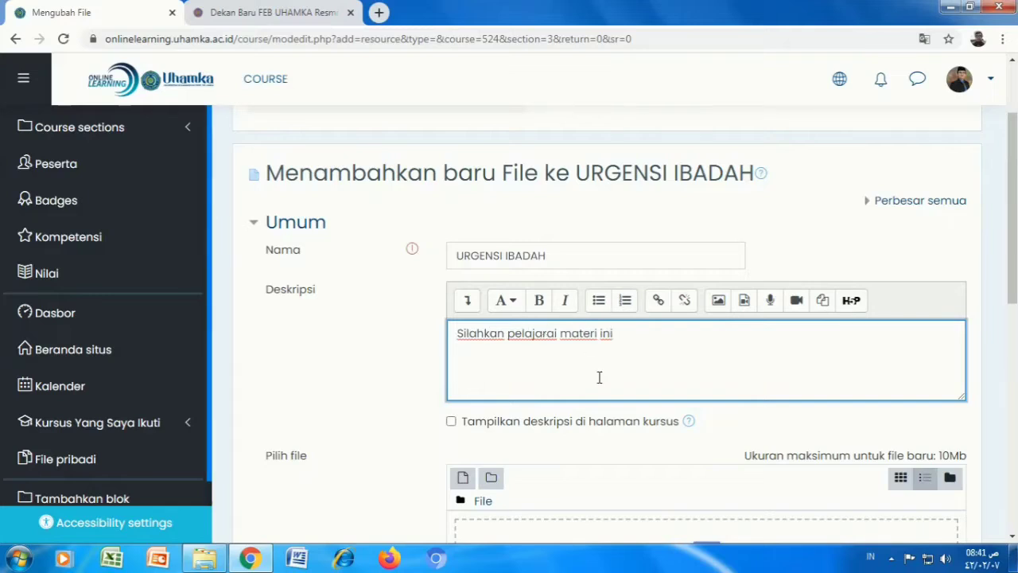
Step: Enable displaying the file resource's description on the course page
{"action": "left_click_drag", "start_coordinate": [454, 331], "coordinate": [614, 334]}
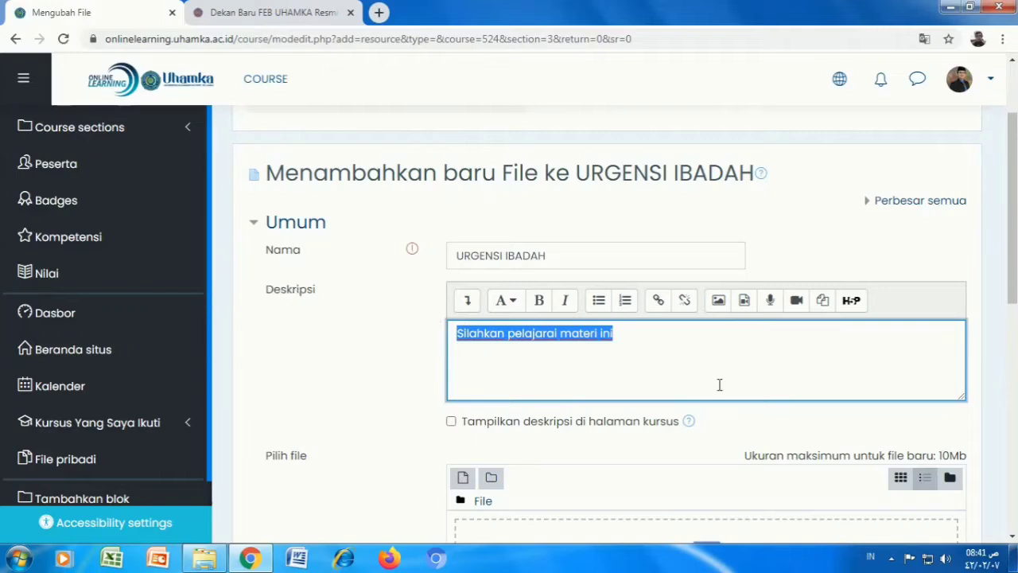
{"action": "left_click", "coordinate": [666, 353]}
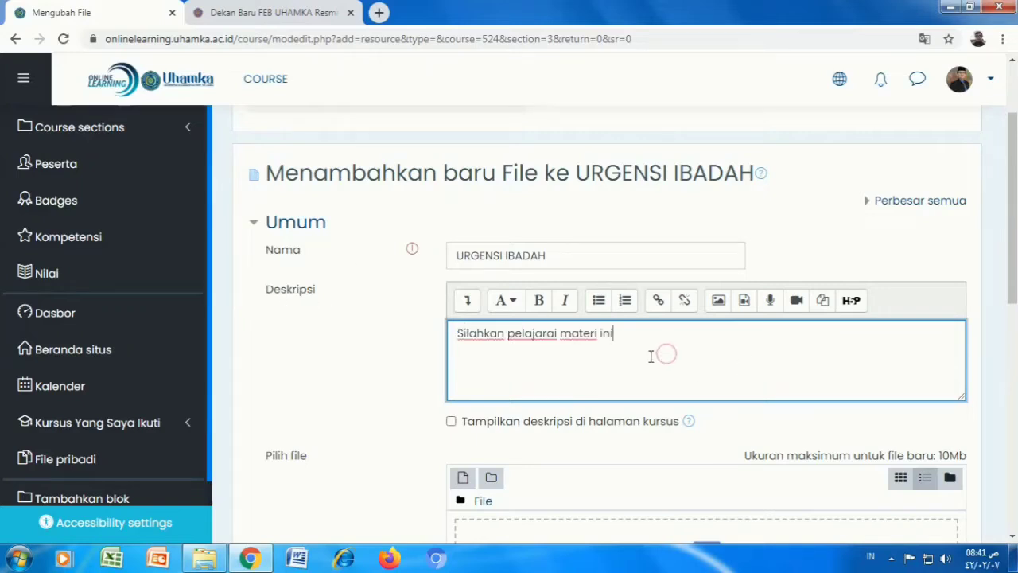
{"action": "left_click", "coordinate": [451, 421]}
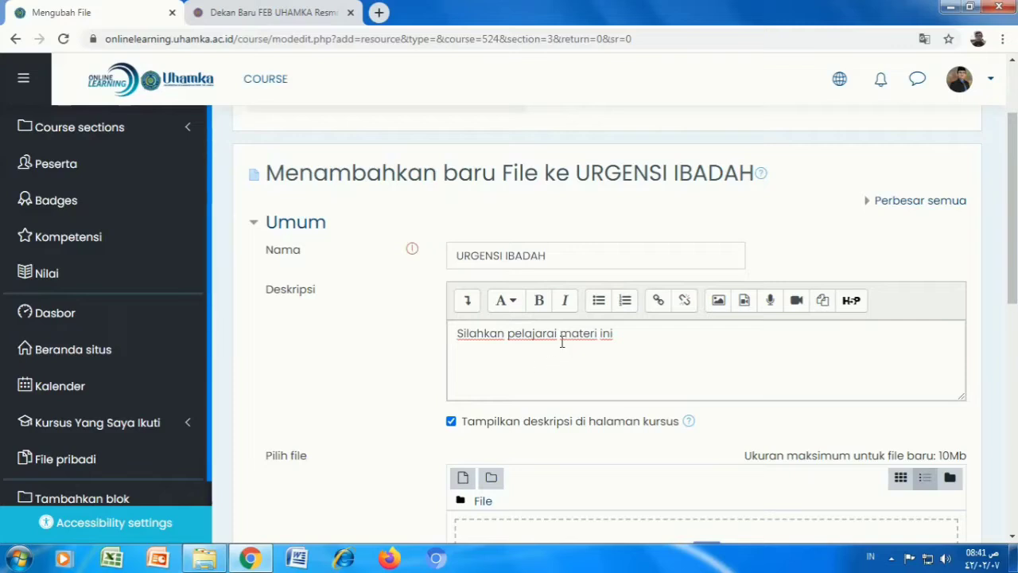
{"action": "left_click_drag", "start_coordinate": [456, 333], "coordinate": [645, 352]}
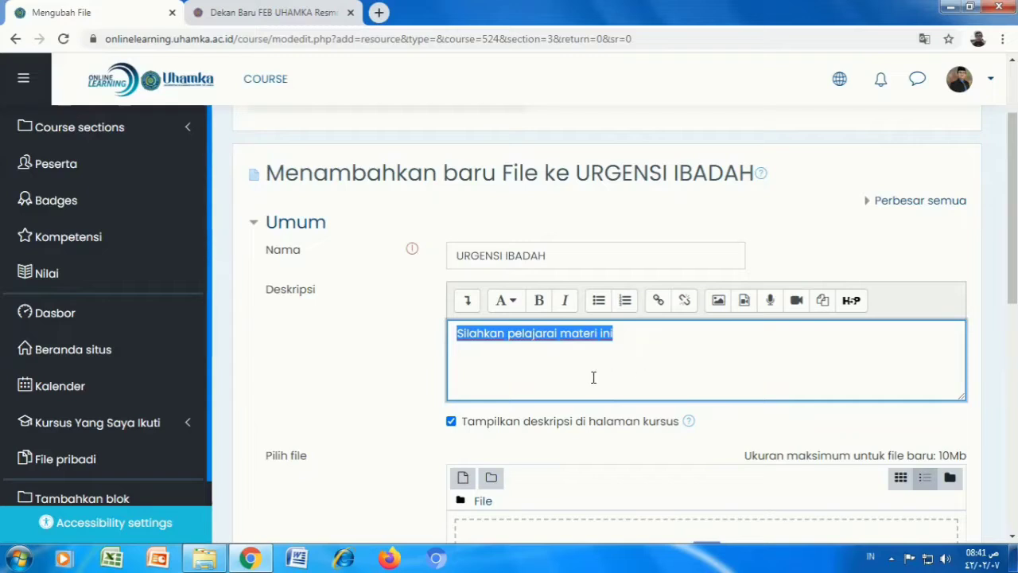
{"action": "left_click", "coordinate": [459, 334]}
{"action": "left_click_drag", "start_coordinate": [457, 338], "coordinate": [569, 337]}
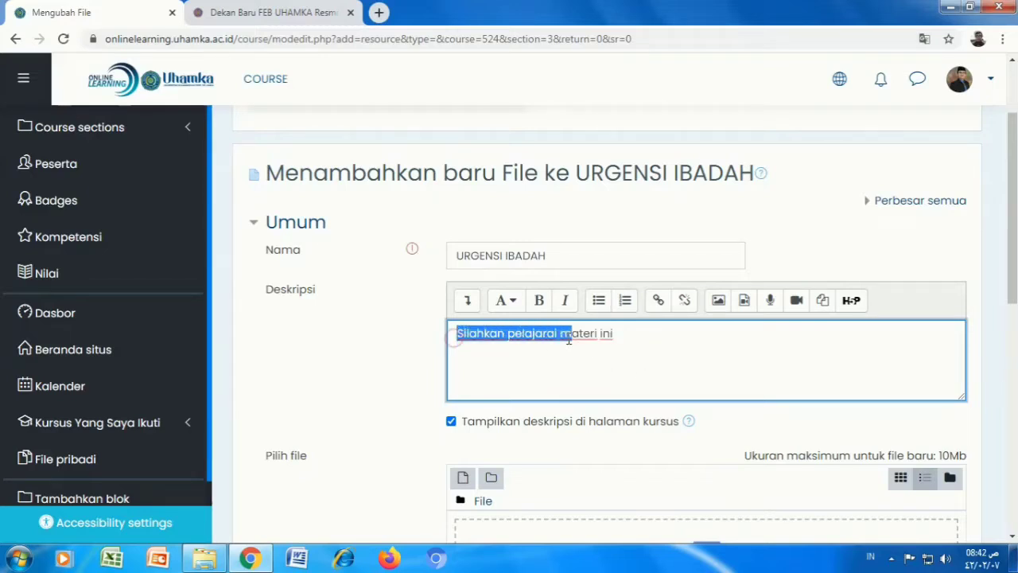
{"action": "left_click", "coordinate": [618, 368]}
Step: Add the PDF "Kebutuhan Manusia pada Agama" from the Perkuliahan Ganjil 2019-2020 folder to the resource's file selection area
{"action": "scroll", "coordinate": [628, 362], "scroll_direction": "down", "scroll_amount": 1}
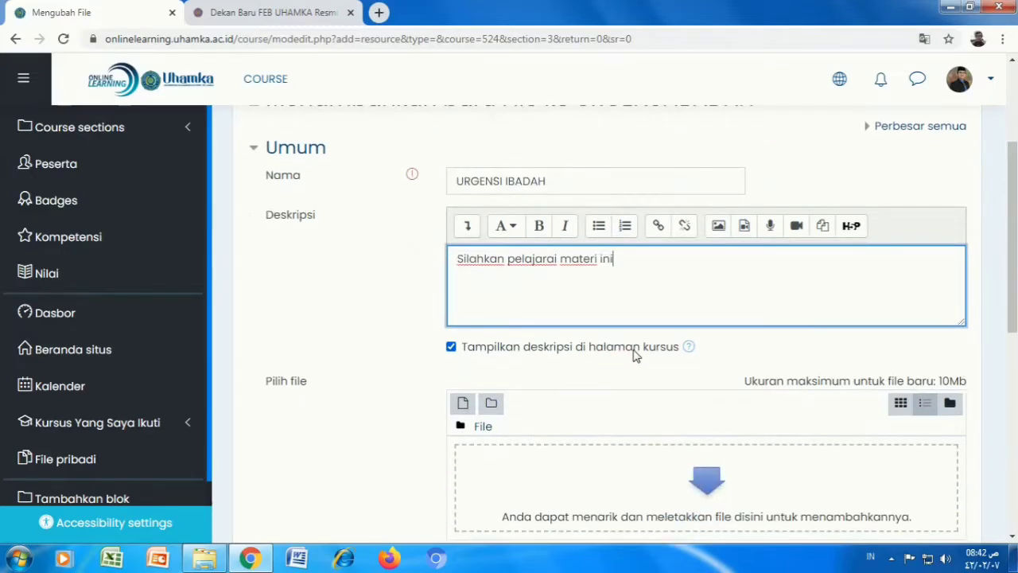
{"action": "scroll", "coordinate": [629, 313], "scroll_direction": "down", "scroll_amount": 1}
{"action": "scroll", "coordinate": [628, 316], "scroll_direction": "down", "scroll_amount": 1}
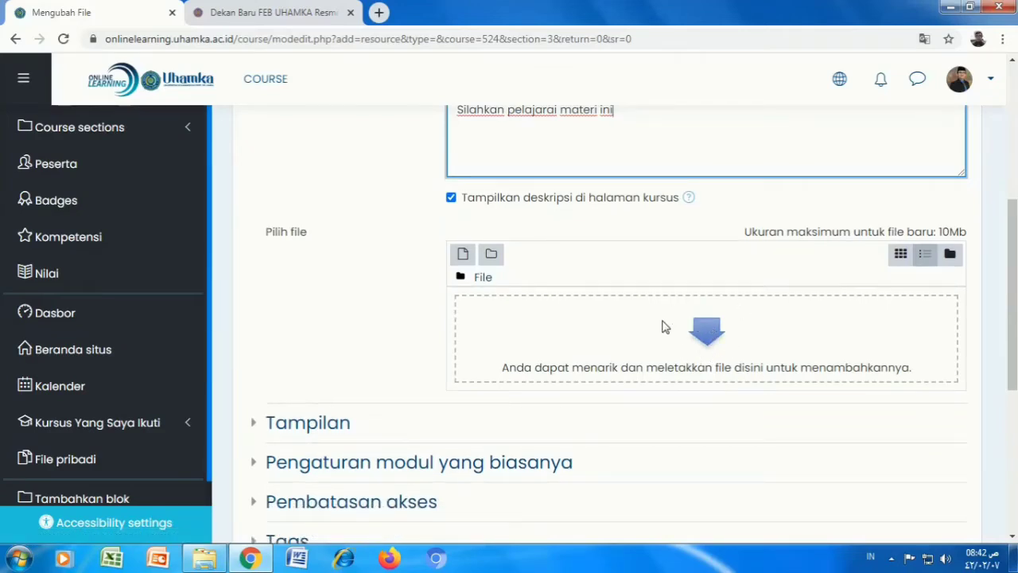
{"action": "mouse_move", "coordinate": [209, 558]}
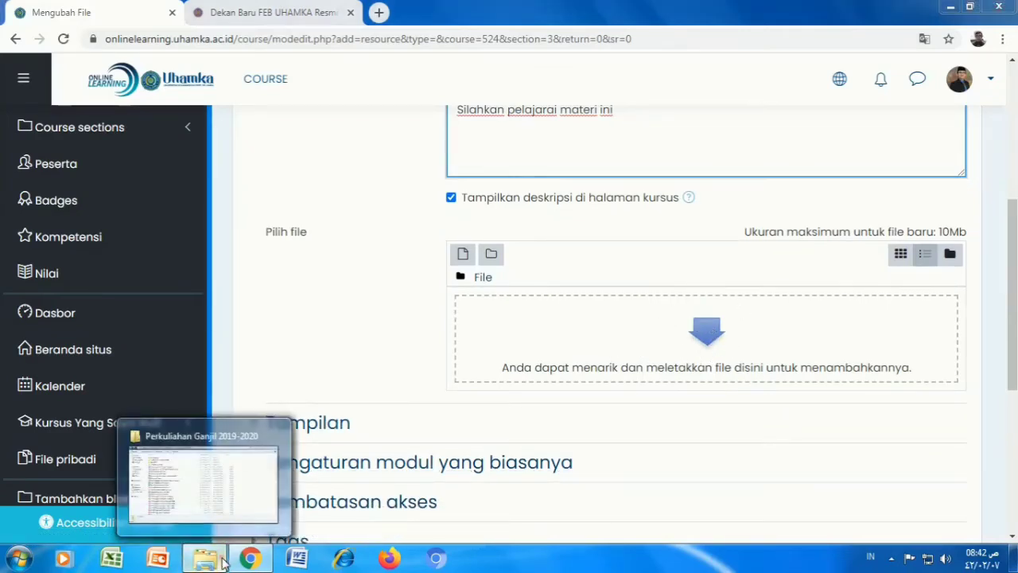
{"action": "left_click", "coordinate": [211, 483]}
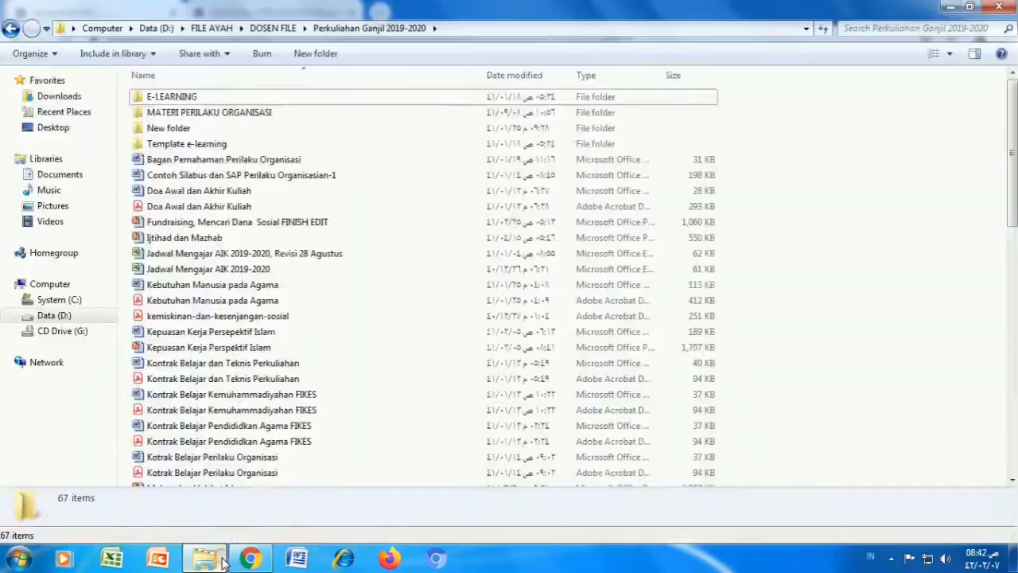
{"action": "double_click", "coordinate": [185, 114]}
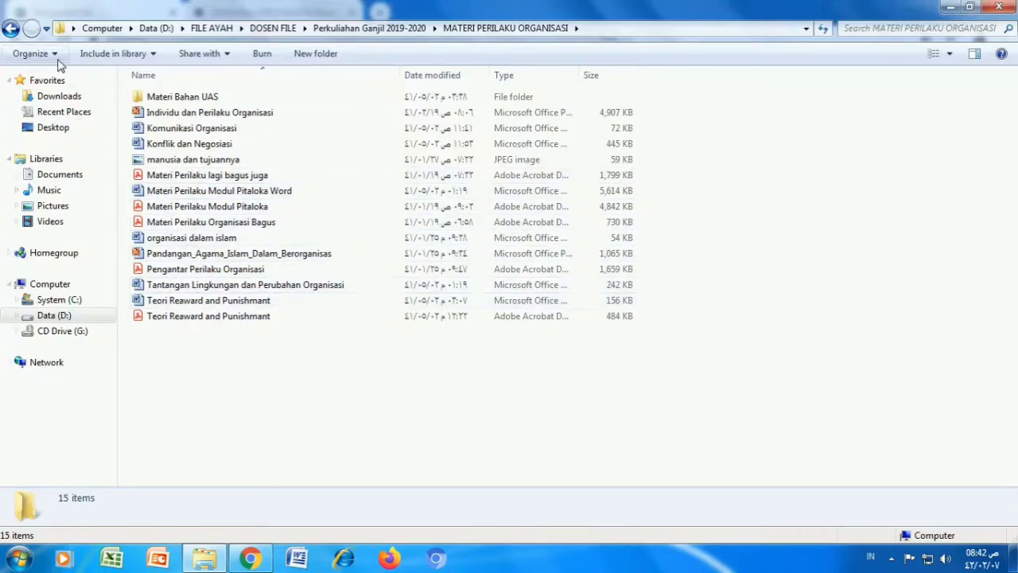
{"action": "left_click", "coordinate": [10, 29]}
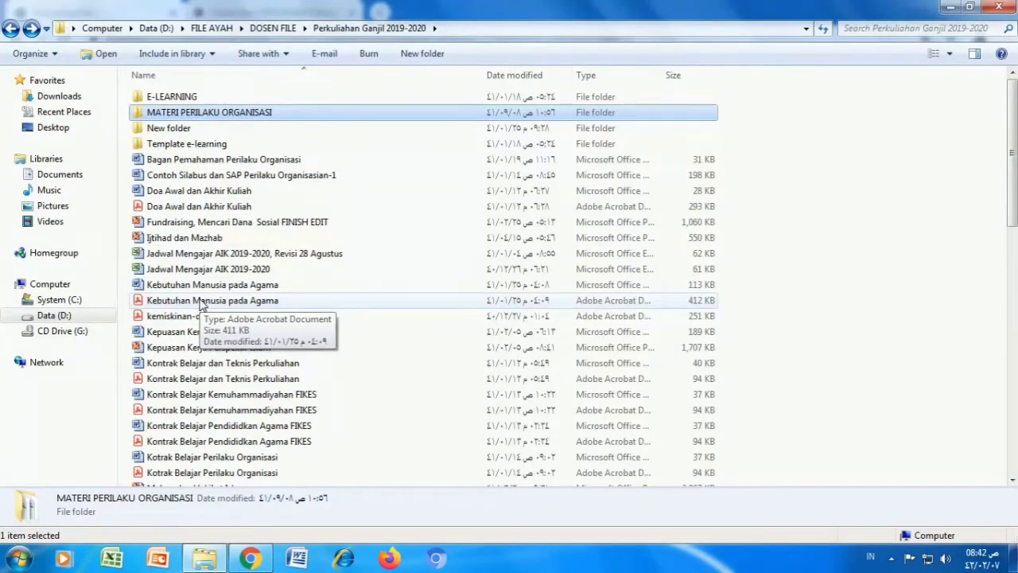
{"action": "left_click", "coordinate": [202, 303]}
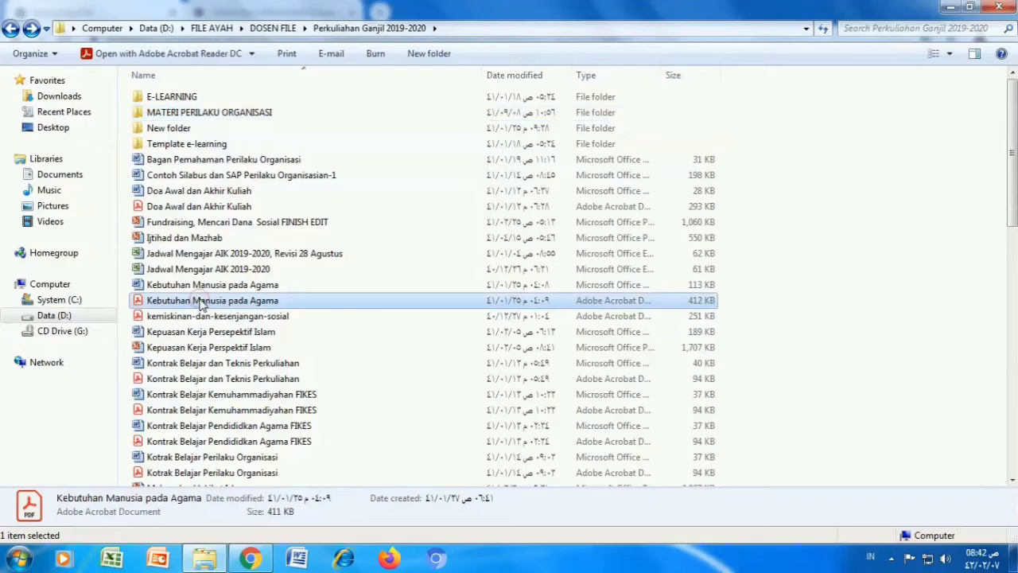
{"action": "left_click_drag", "start_coordinate": [202, 303], "coordinate": [710, 376]}
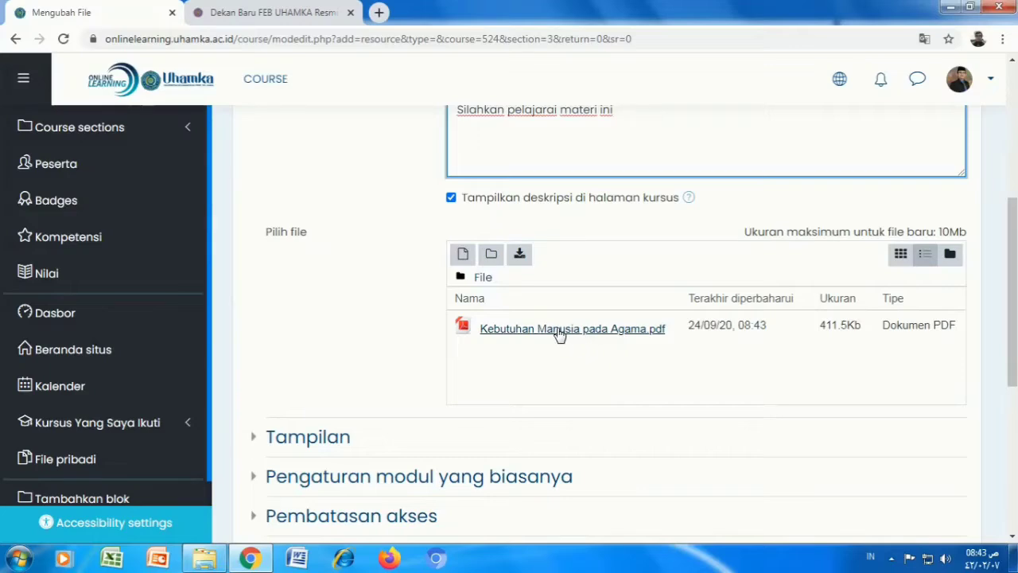
Step: Save the URGENSI IBADAH file resource and return to the course page
{"action": "scroll", "coordinate": [557, 334], "scroll_direction": "down", "scroll_amount": 2}
{"action": "scroll", "coordinate": [562, 302], "scroll_direction": "up", "scroll_amount": 1}
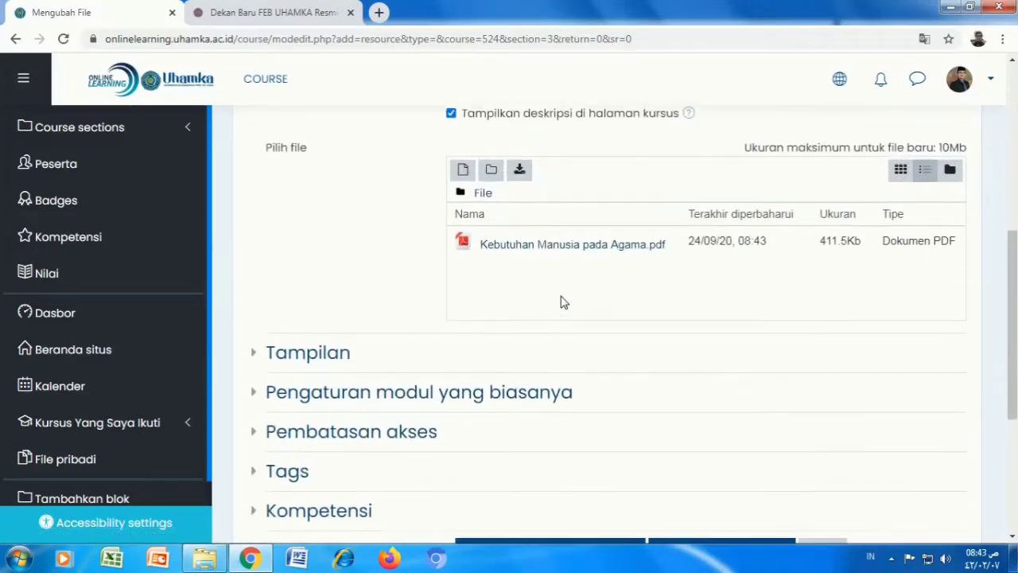
{"action": "scroll", "coordinate": [562, 302], "scroll_direction": "down", "scroll_amount": 2}
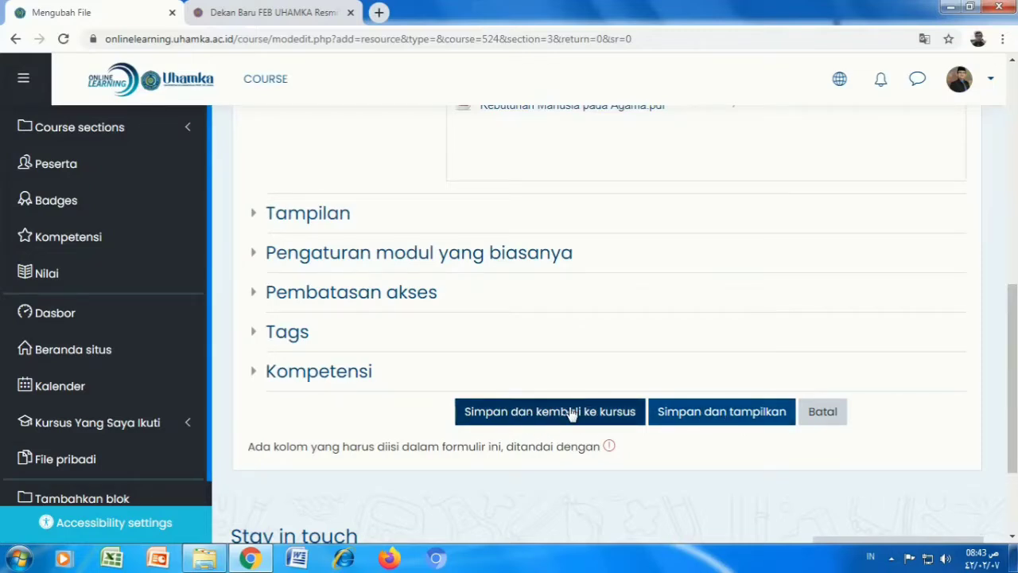
{"action": "left_click", "coordinate": [521, 412]}
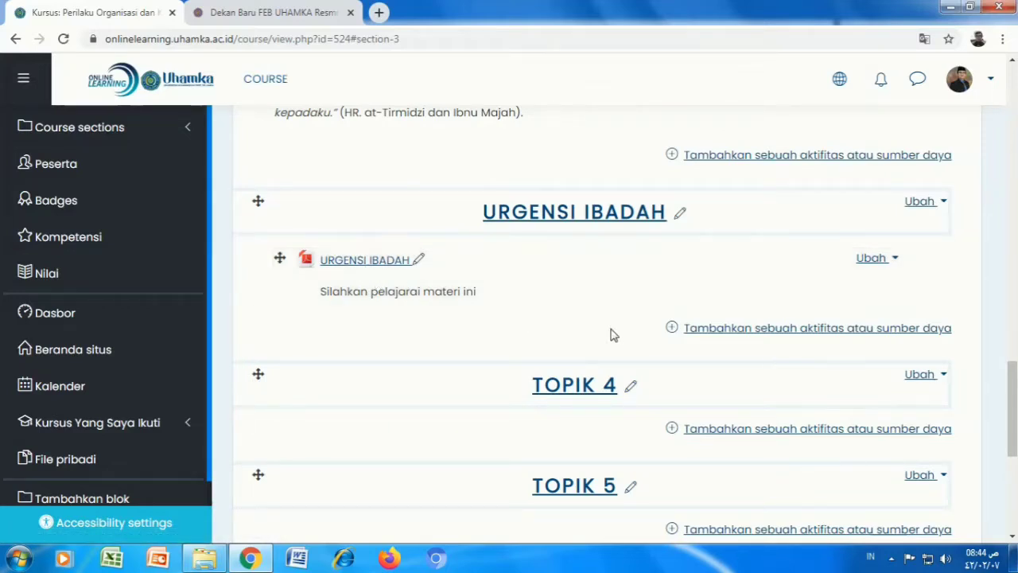
{"action": "left_click", "coordinate": [680, 330]}
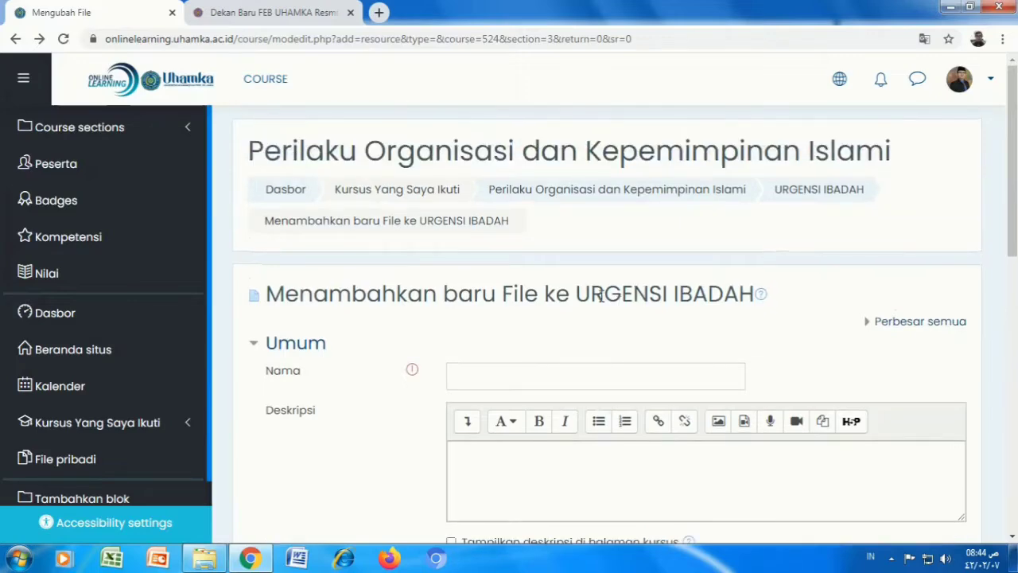
{"action": "scroll", "coordinate": [587, 290], "scroll_direction": "down", "scroll_amount": 4}
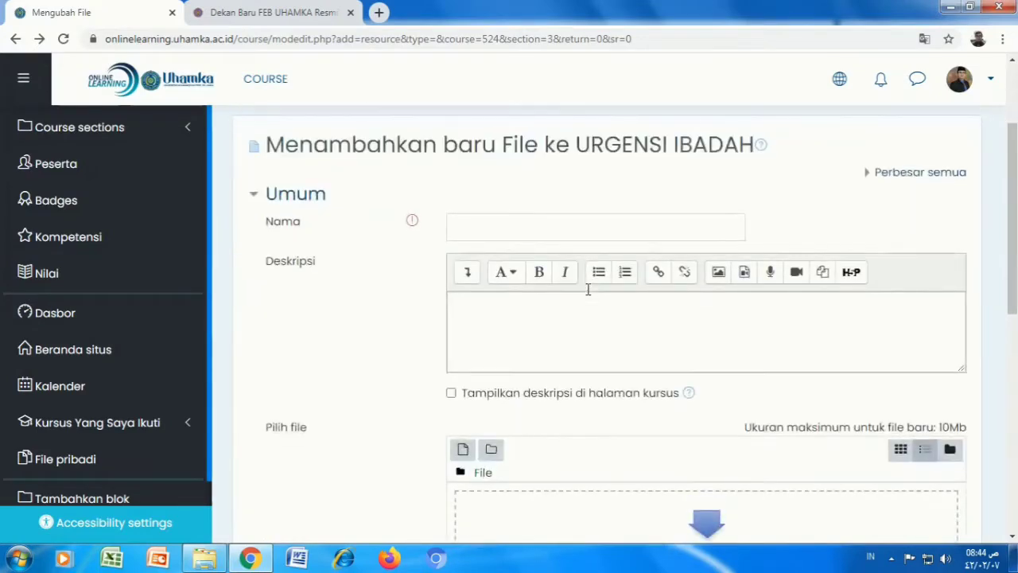
{"action": "scroll", "coordinate": [586, 295], "scroll_direction": "up", "scroll_amount": 4}
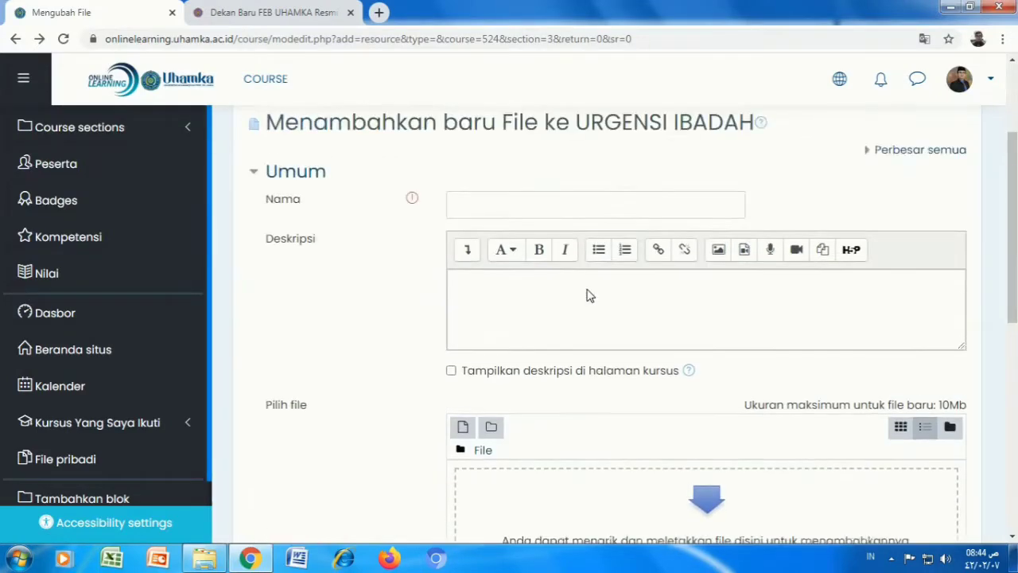
{"action": "left_click", "coordinate": [16, 39]}
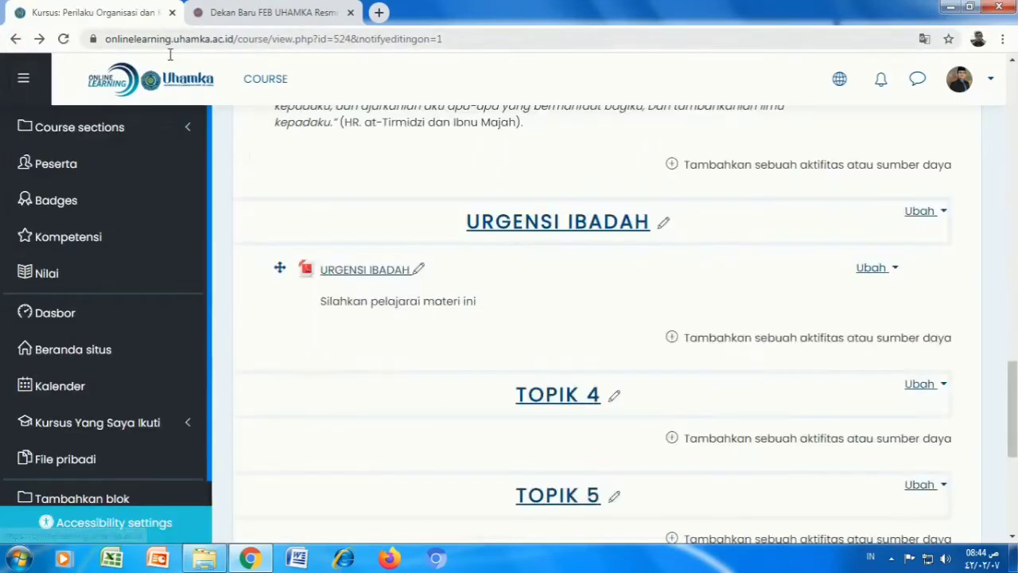
{"action": "scroll", "coordinate": [548, 274], "scroll_direction": "down", "scroll_amount": 1}
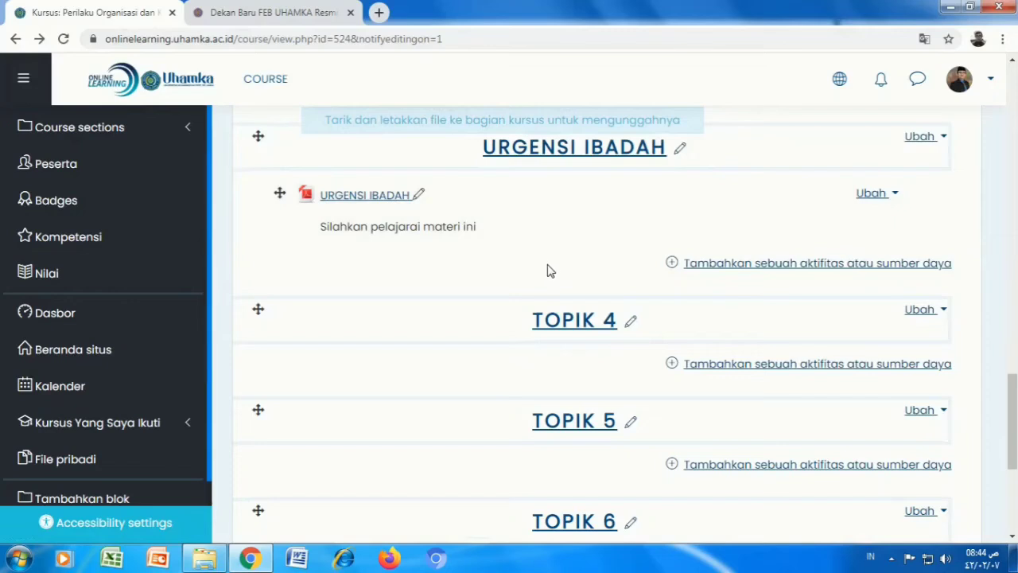
{"action": "scroll", "coordinate": [569, 259], "scroll_direction": "up", "scroll_amount": 1}
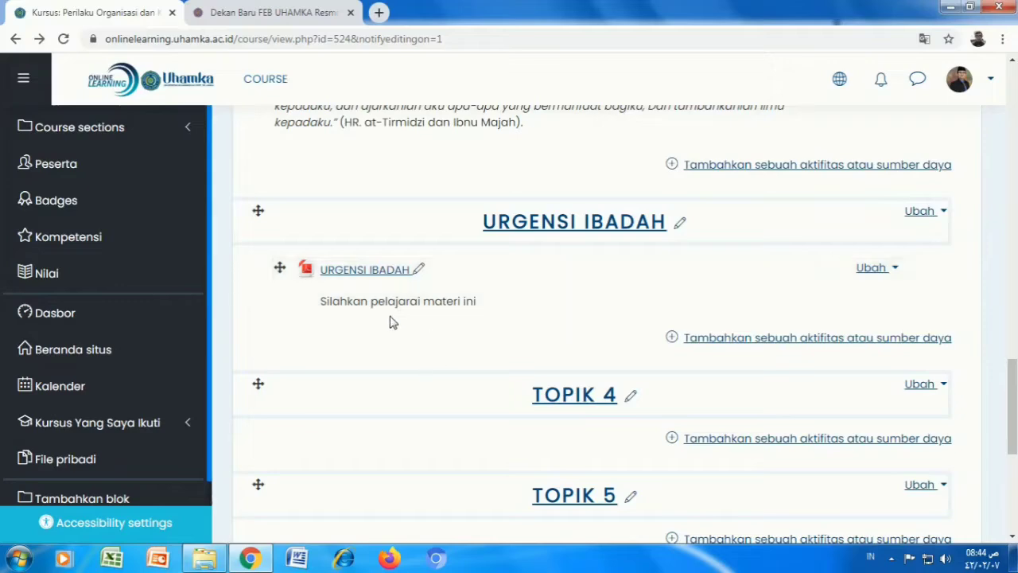
Step: Look through the already open "Dekan Baru FEB UHAMKA" article and copy its web address
{"action": "left_click", "coordinate": [268, 12]}
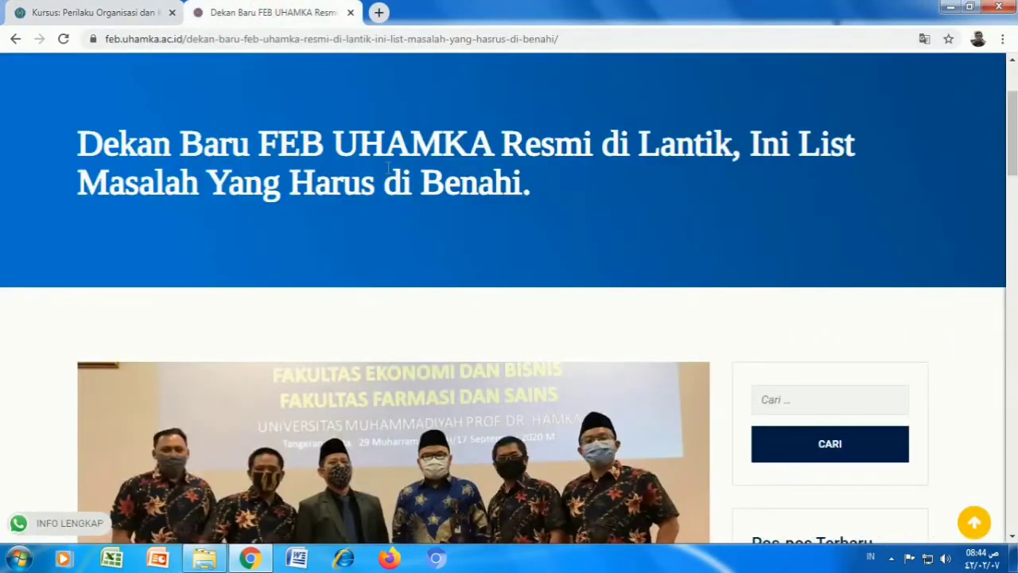
{"action": "scroll", "coordinate": [471, 230], "scroll_direction": "down", "scroll_amount": 8}
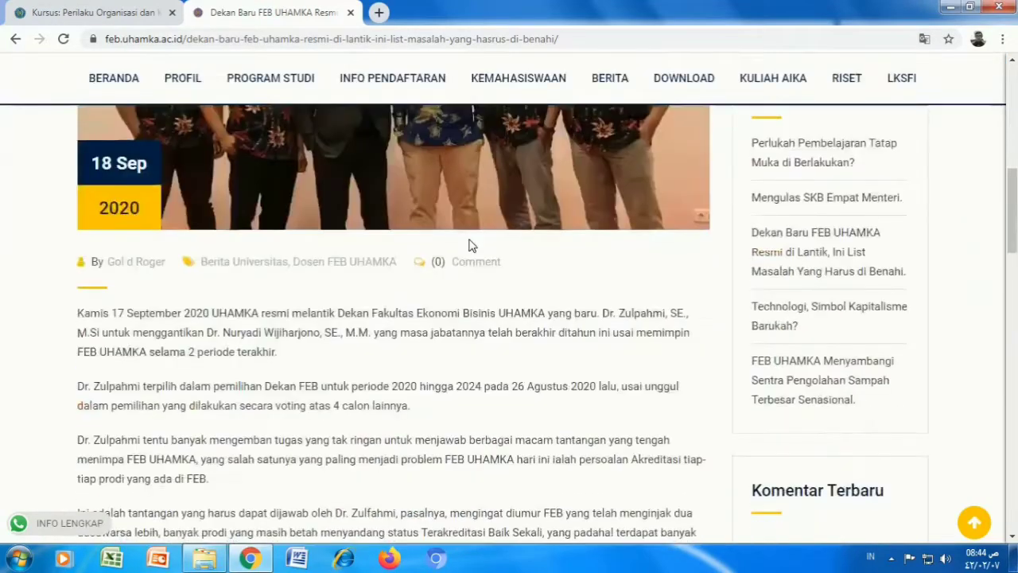
{"action": "scroll", "coordinate": [452, 256], "scroll_direction": "up", "scroll_amount": 6}
{"action": "scroll", "coordinate": [453, 255], "scroll_direction": "up", "scroll_amount": 5}
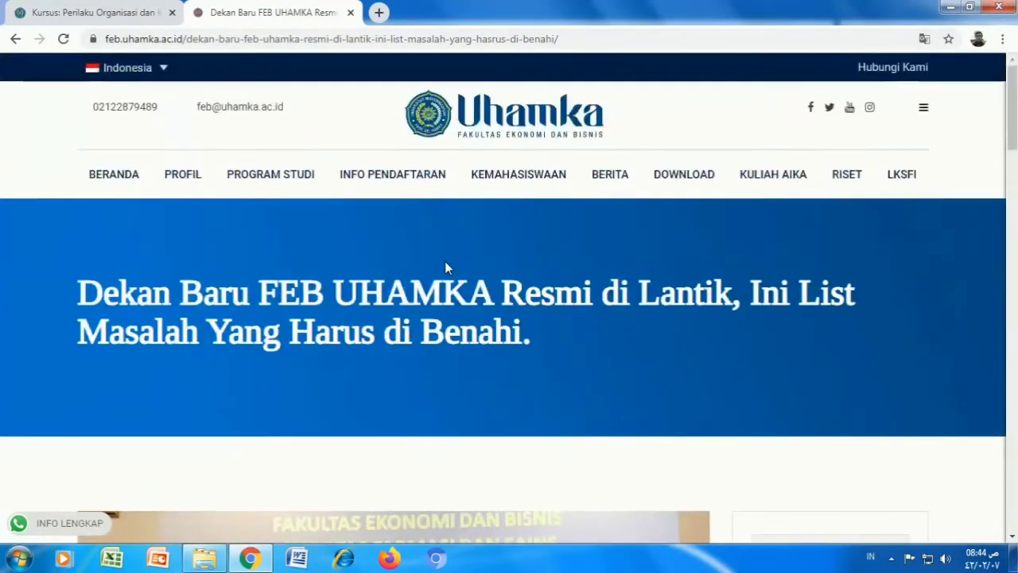
{"action": "scroll", "coordinate": [488, 262], "scroll_direction": "down", "scroll_amount": 10}
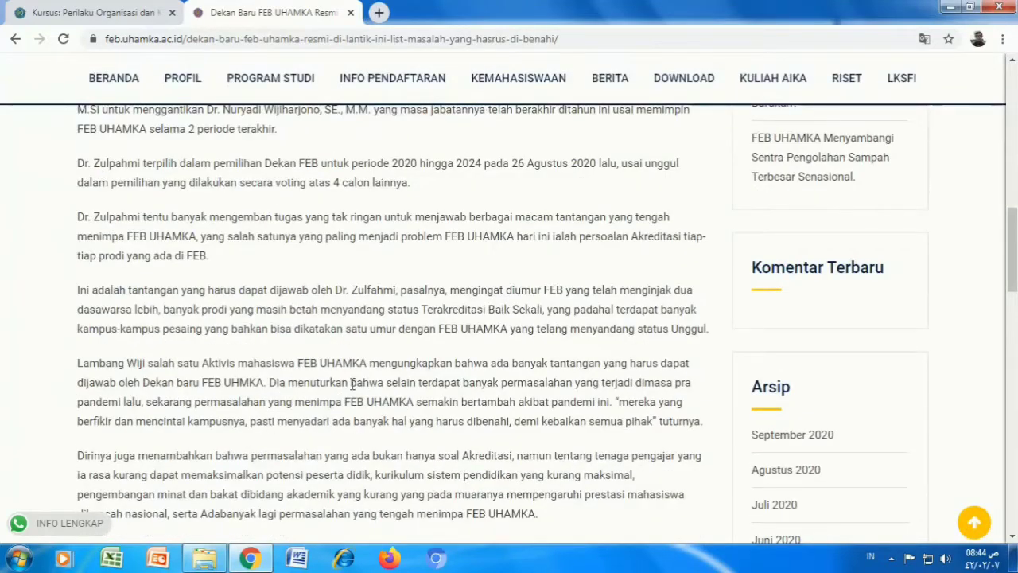
{"action": "scroll", "coordinate": [366, 318], "scroll_direction": "up", "scroll_amount": 4}
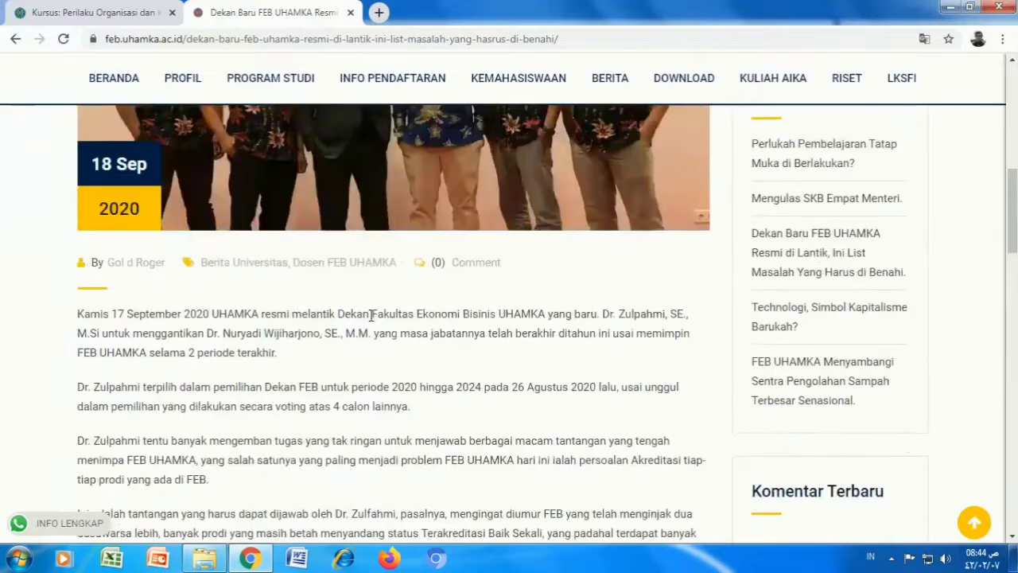
{"action": "scroll", "coordinate": [366, 329], "scroll_direction": "up", "scroll_amount": 4}
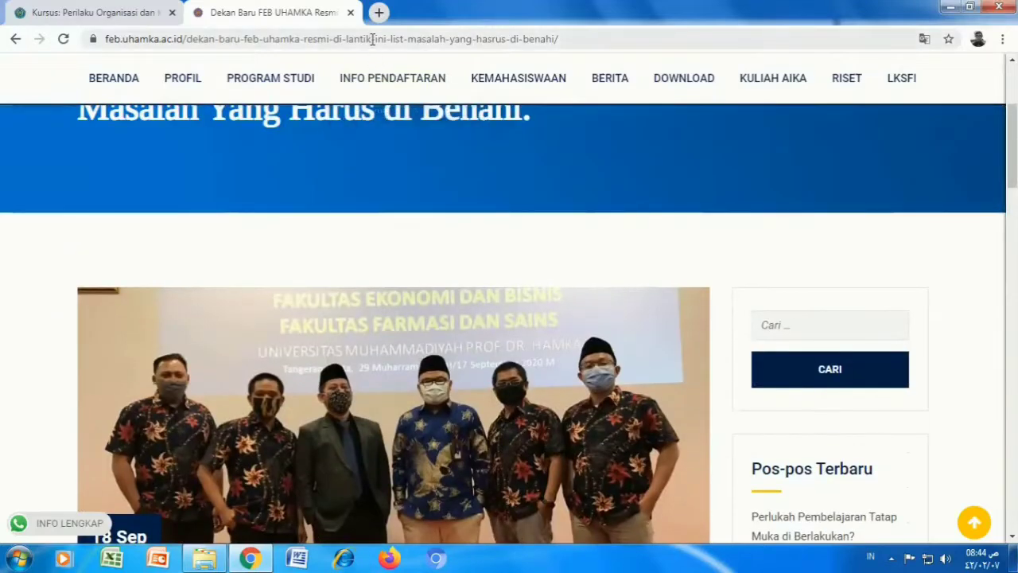
{"action": "left_click", "coordinate": [371, 39]}
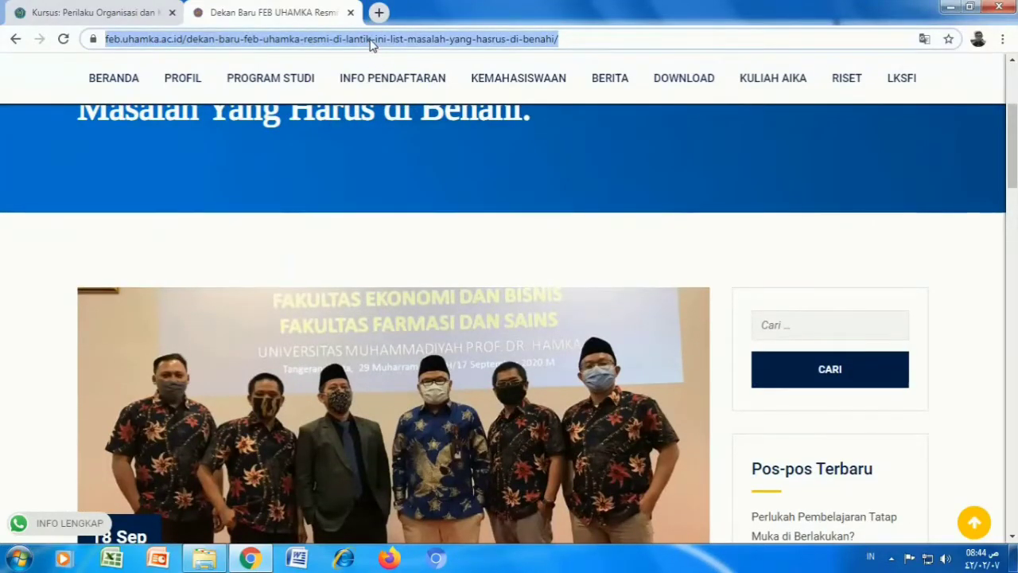
{"action": "right_click", "coordinate": [371, 45]}
{"action": "left_click", "coordinate": [406, 95]}
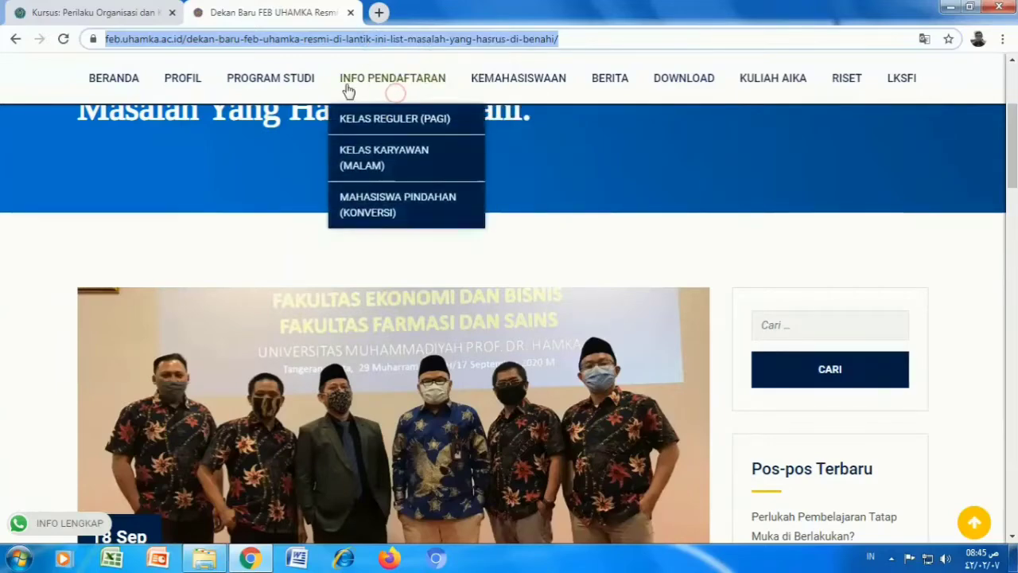
Step: Return to the course page and add a new URL resource to the URGENSI IBADAH section
{"action": "left_click", "coordinate": [83, 18]}
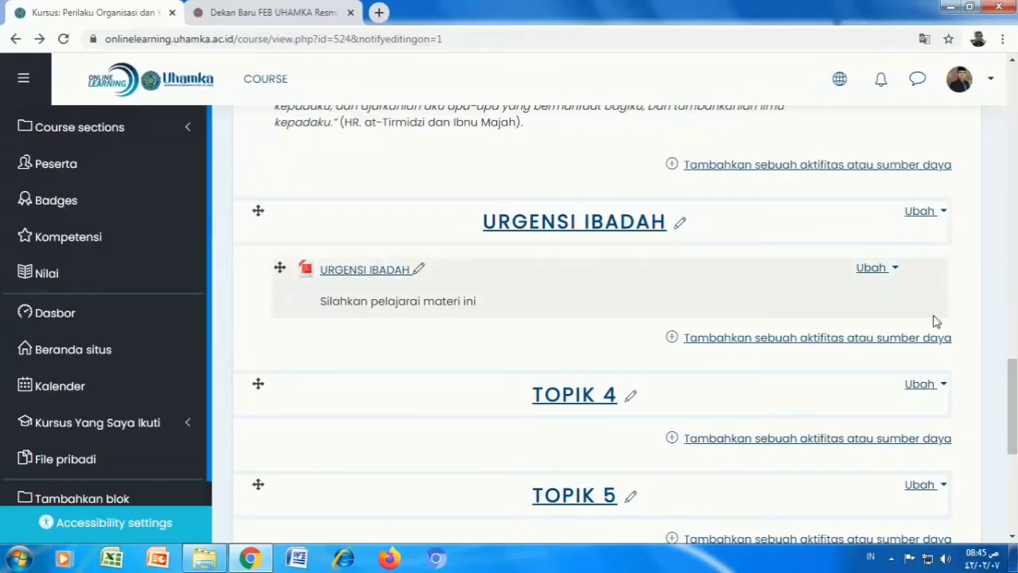
{"action": "left_click", "coordinate": [741, 341]}
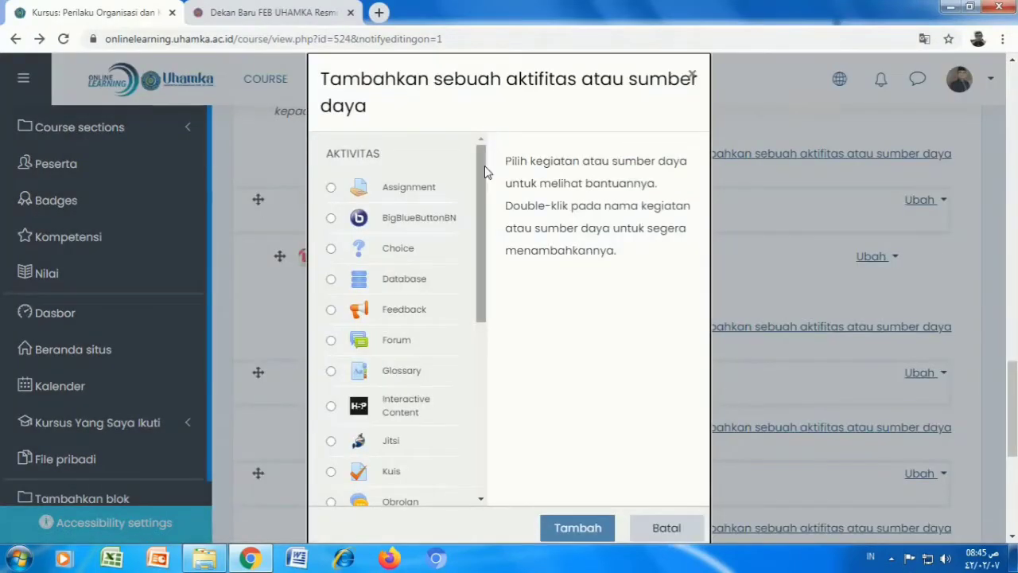
{"action": "left_click_drag", "start_coordinate": [480, 169], "coordinate": [486, 429]}
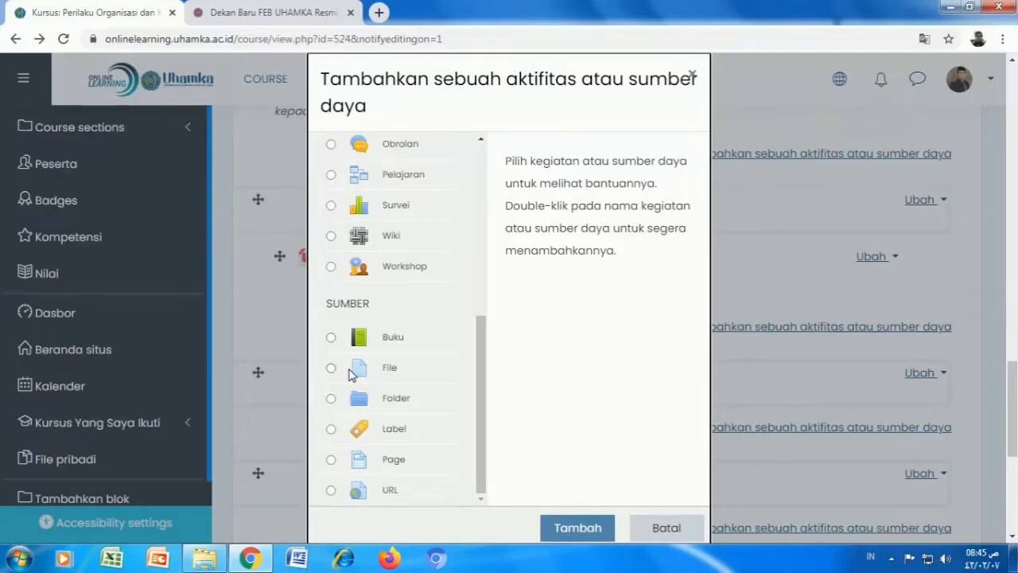
{"action": "left_click", "coordinate": [330, 491]}
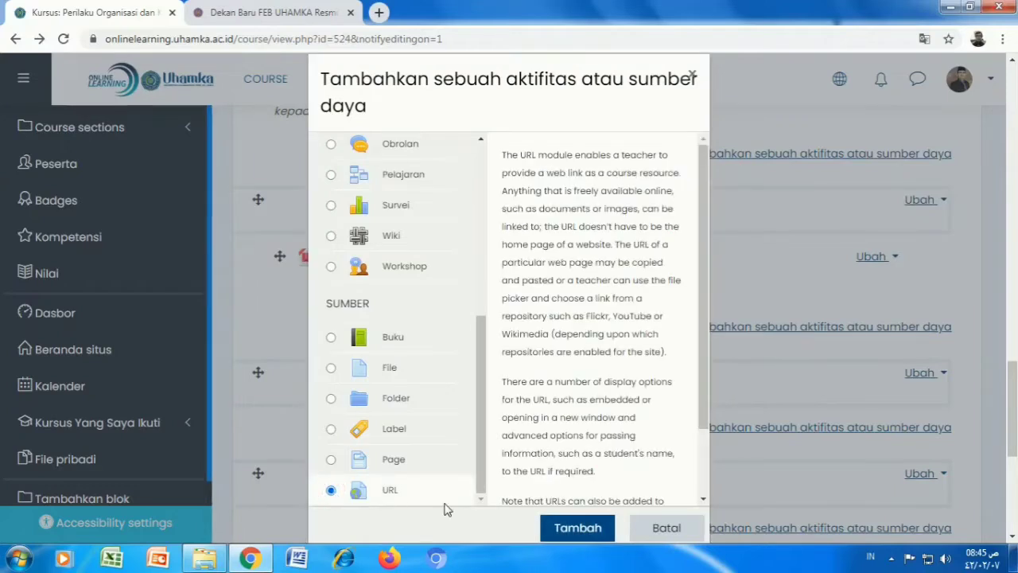
{"action": "left_click", "coordinate": [578, 528]}
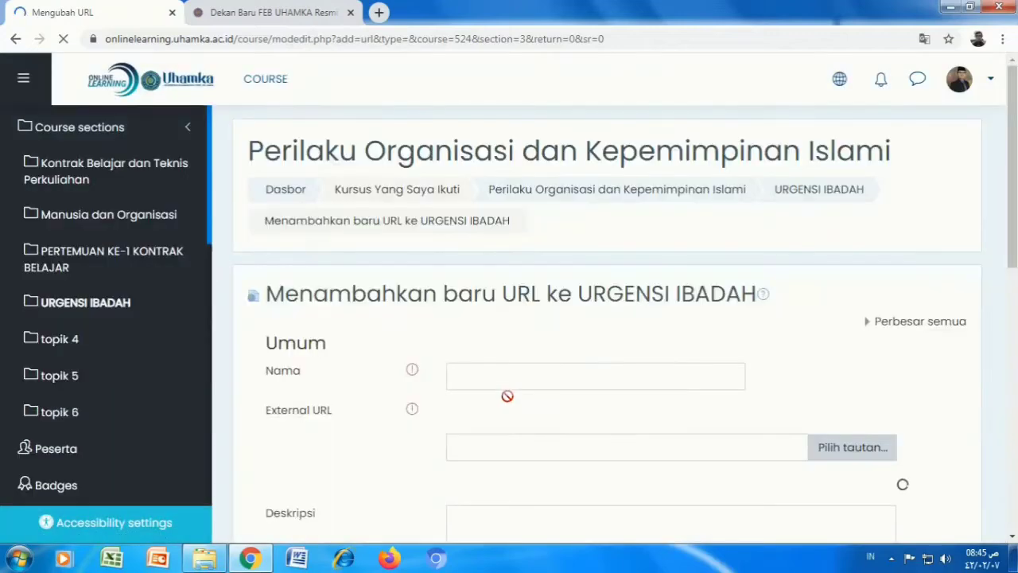
Step: Name the new URL resource "URGENSI IBADAH" and paste the copied article address as its external URL
{"action": "left_click", "coordinate": [490, 373]}
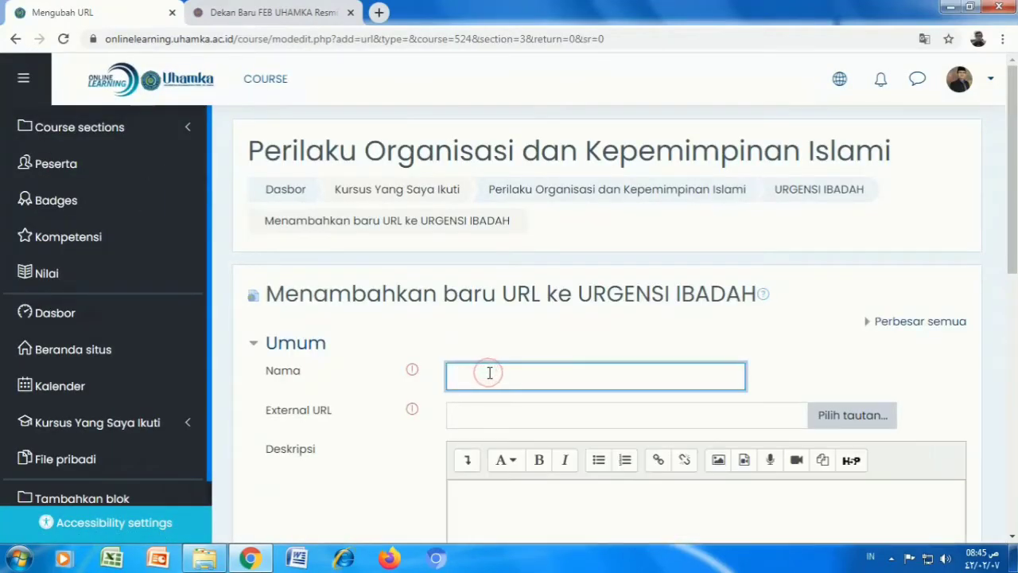
{"action": "type", "text": "u"}
{"action": "left_click", "coordinate": [500, 415]}
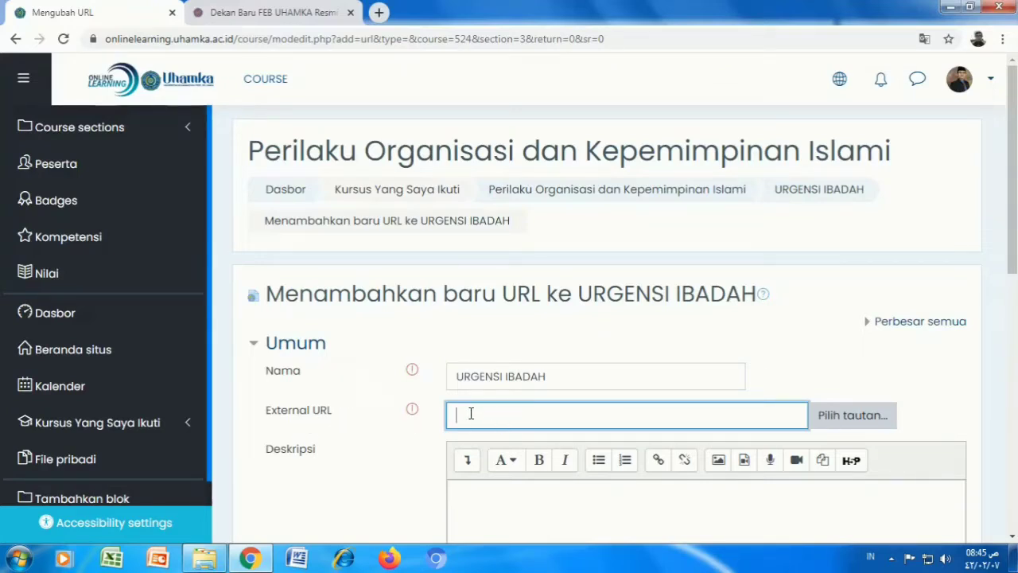
{"action": "right_click", "coordinate": [467, 413]}
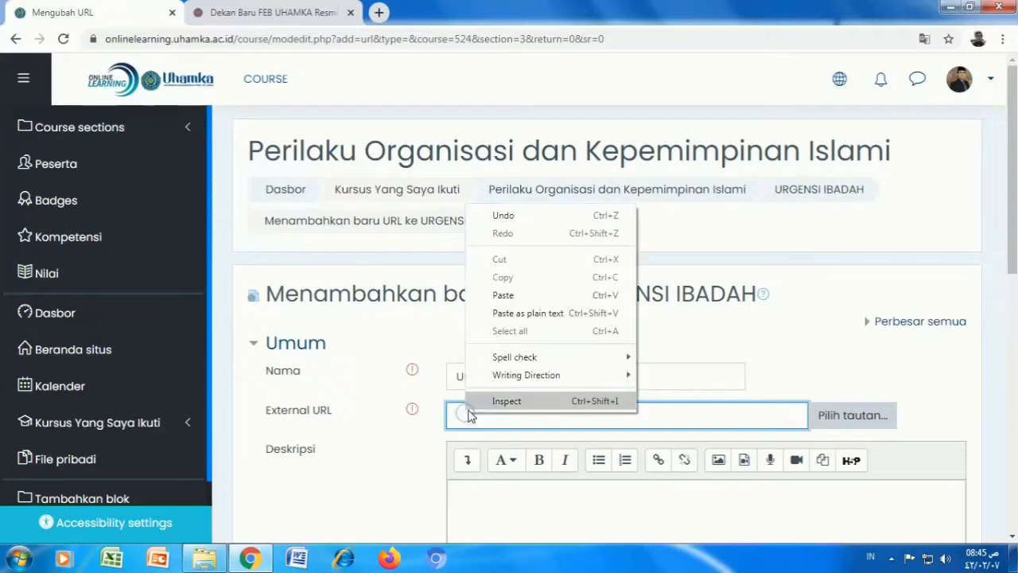
{"action": "left_click", "coordinate": [506, 292]}
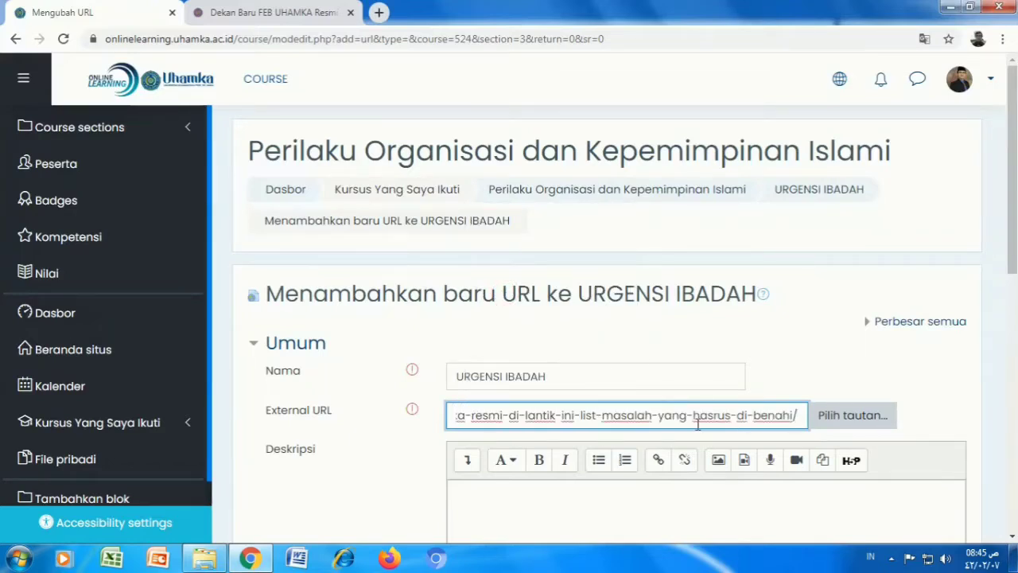
Step: Enter "Silahkan pelajari tulisan ini" as the description of the URL resource
{"action": "scroll", "coordinate": [704, 426], "scroll_direction": "down", "scroll_amount": 2}
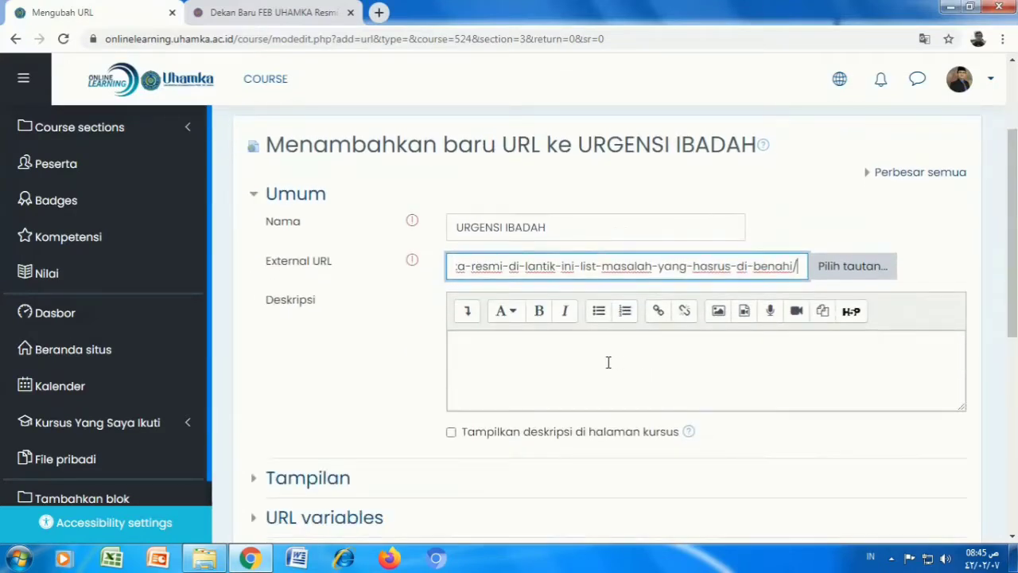
{"action": "left_click", "coordinate": [534, 353]}
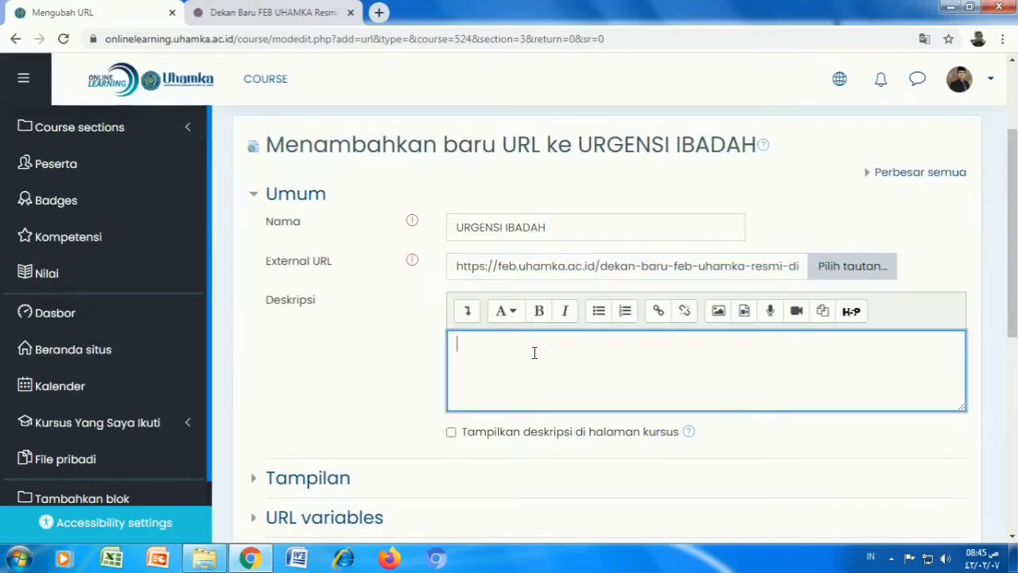
{"action": "type", "text": "SIL"}
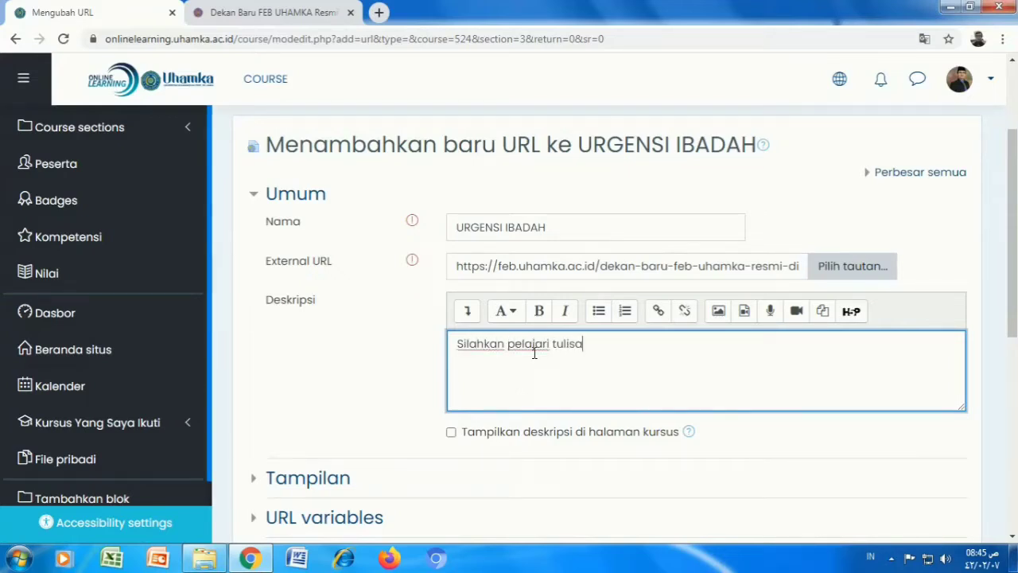
{"action": "type", "text": "n ini"}
Step: Enable showing the description on the course page, and save the URL resource with a return to the course
{"action": "scroll", "coordinate": [509, 387], "scroll_direction": "down", "scroll_amount": 1}
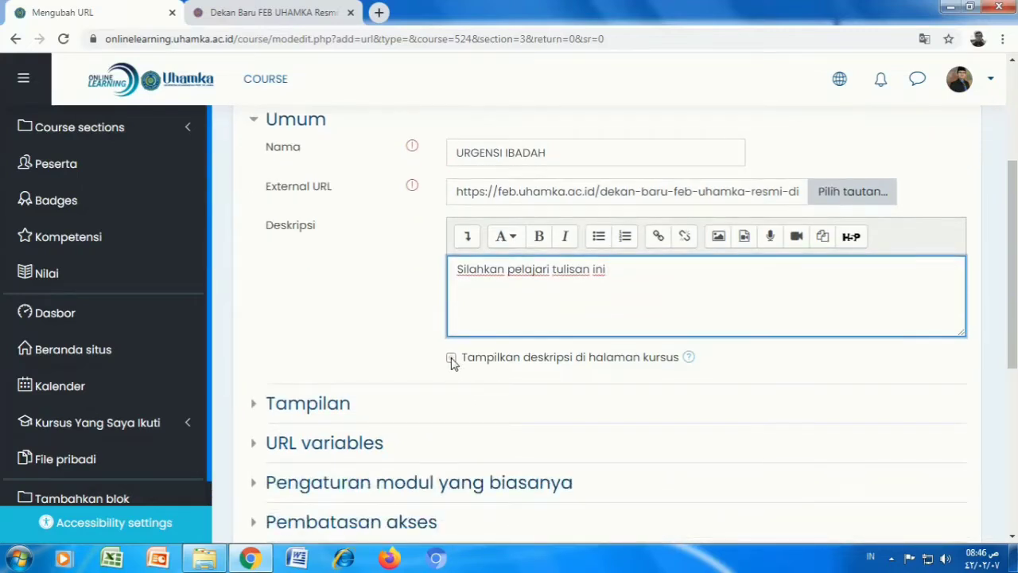
{"action": "left_click", "coordinate": [451, 357]}
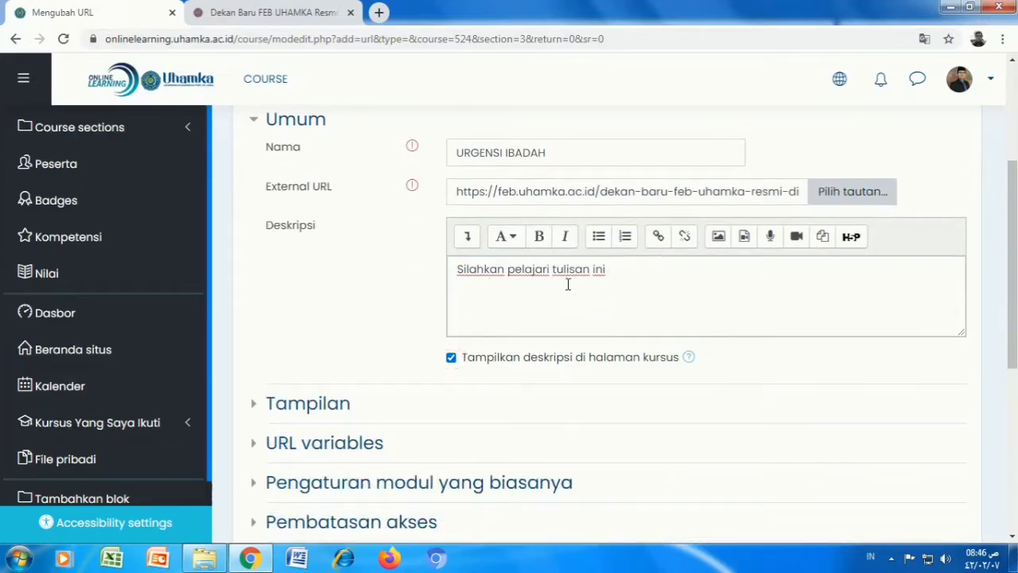
{"action": "scroll", "coordinate": [568, 284], "scroll_direction": "down", "scroll_amount": 4}
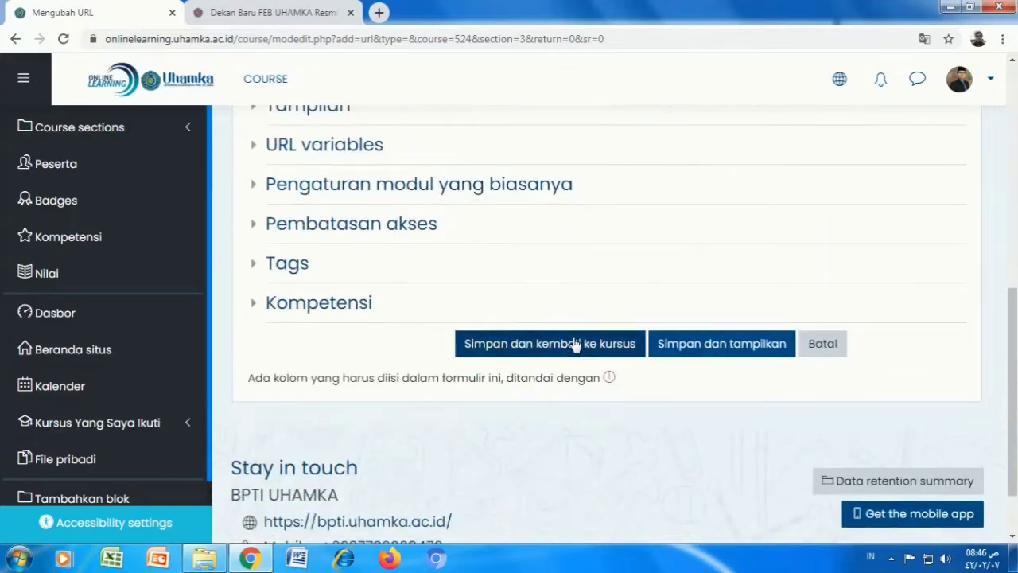
{"action": "left_click", "coordinate": [511, 340]}
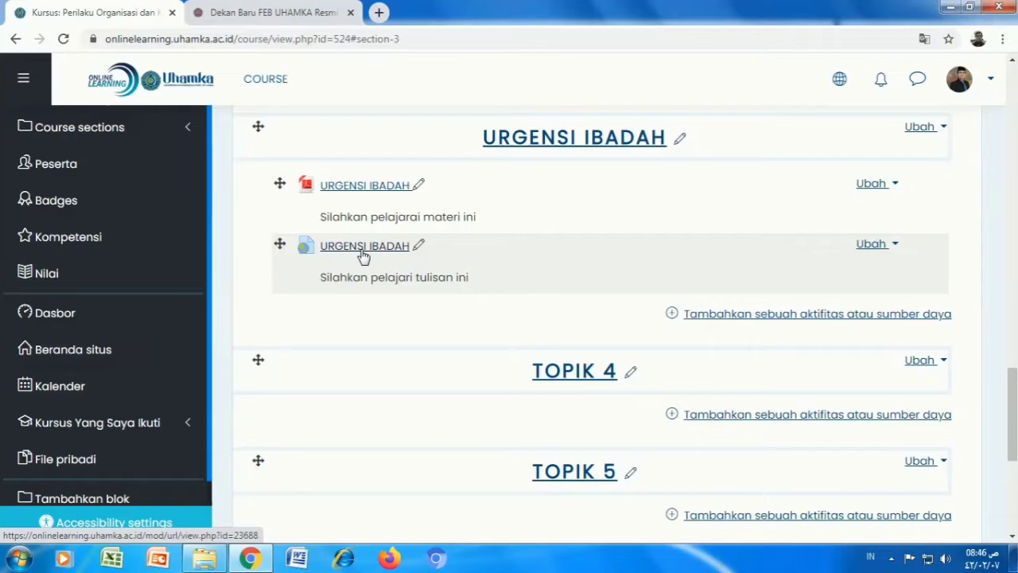
Step: Open YouTube in a new browser tab and open the video "Cara Mengerjakan Ujian Online Pilihan Ganda" from the account's own channel
{"action": "left_click", "coordinate": [379, 13]}
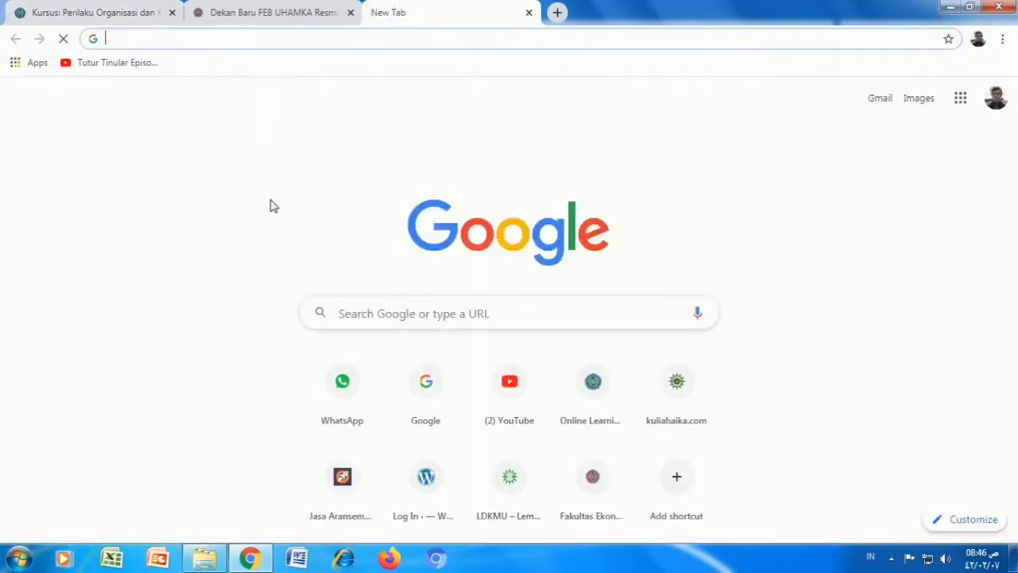
{"action": "left_click", "coordinate": [499, 396]}
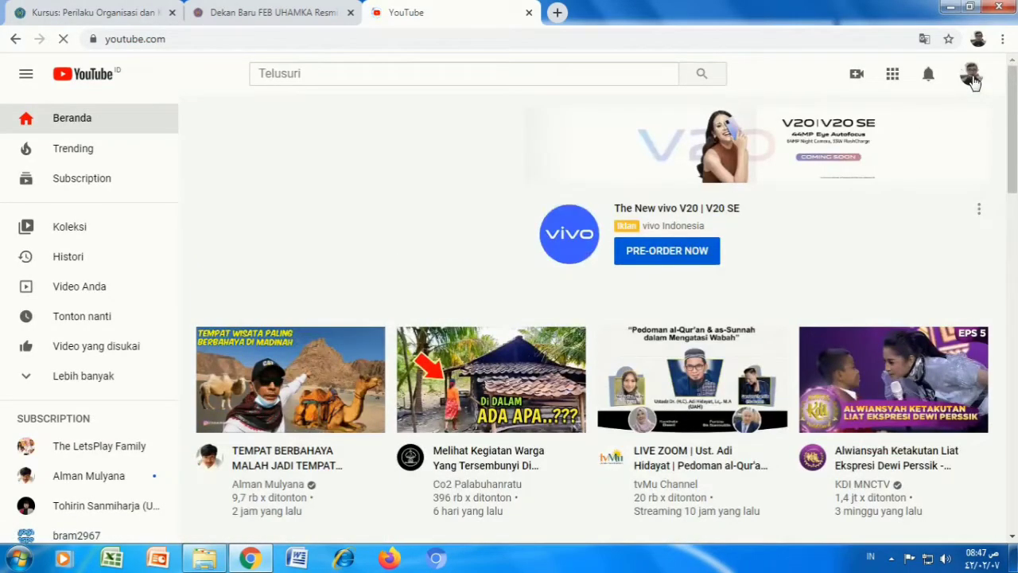
{"action": "left_click", "coordinate": [971, 78]}
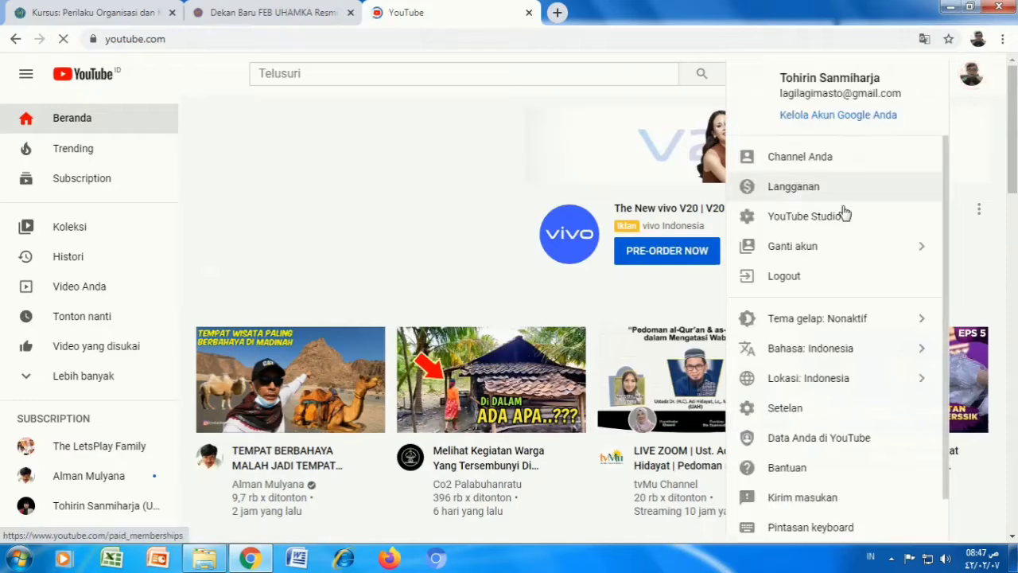
{"action": "left_click", "coordinate": [800, 158]}
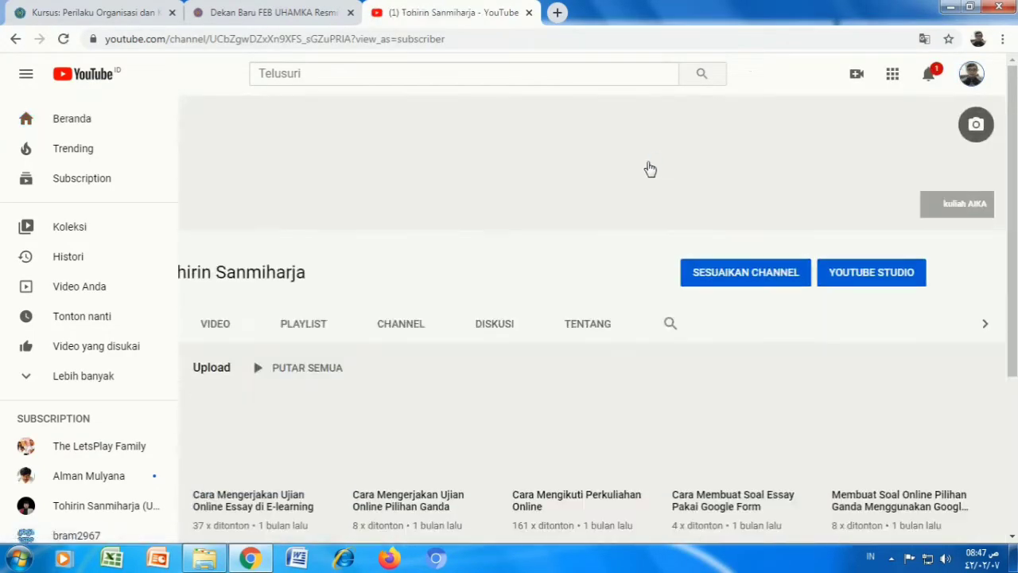
{"action": "scroll", "coordinate": [422, 355], "scroll_direction": "down", "scroll_amount": 3}
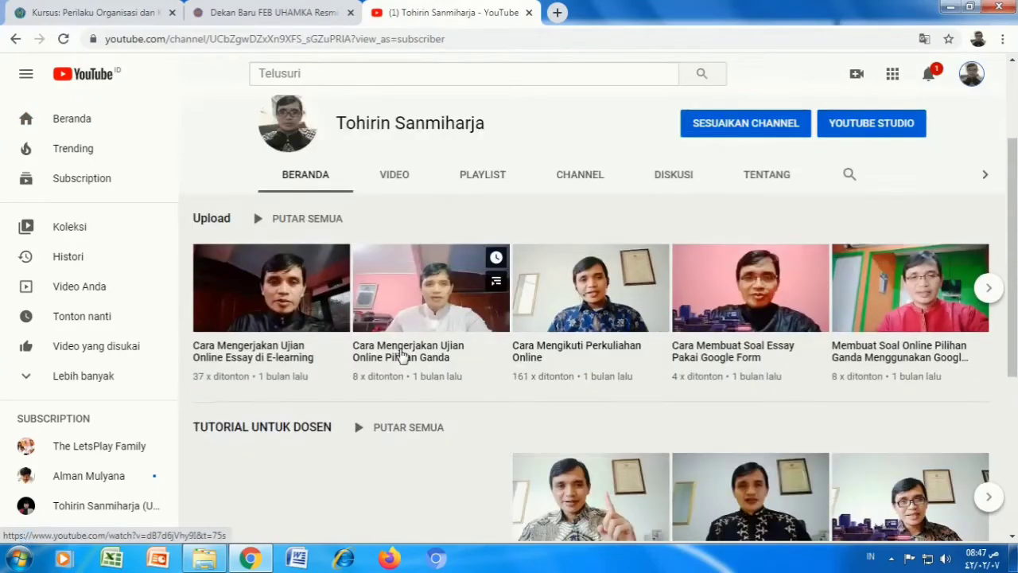
{"action": "left_click", "coordinate": [401, 352]}
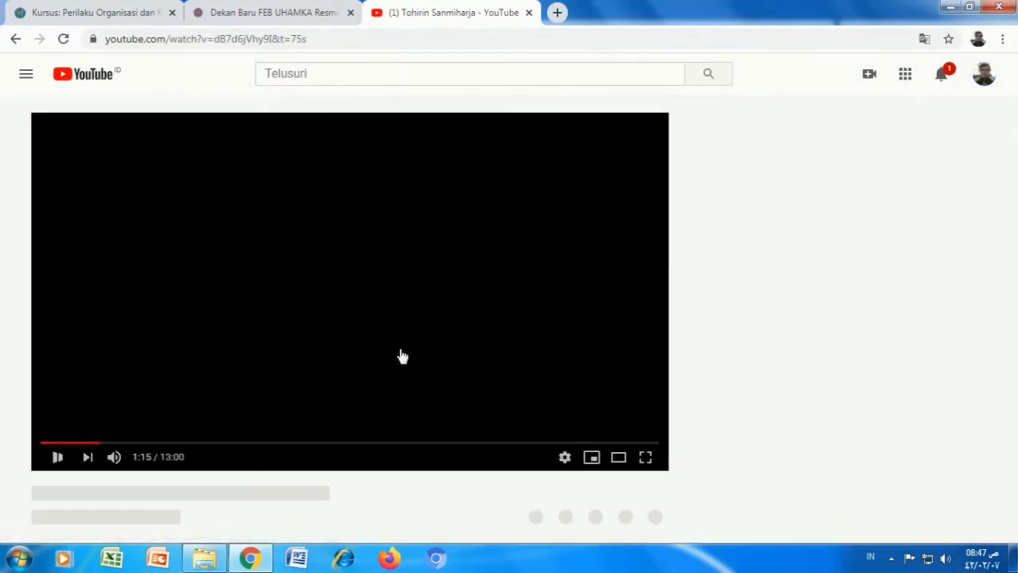
Step: Copy the web address of the opened YouTube video and pause its playback
{"action": "left_click", "coordinate": [248, 37]}
{"action": "right_click", "coordinate": [246, 37]}
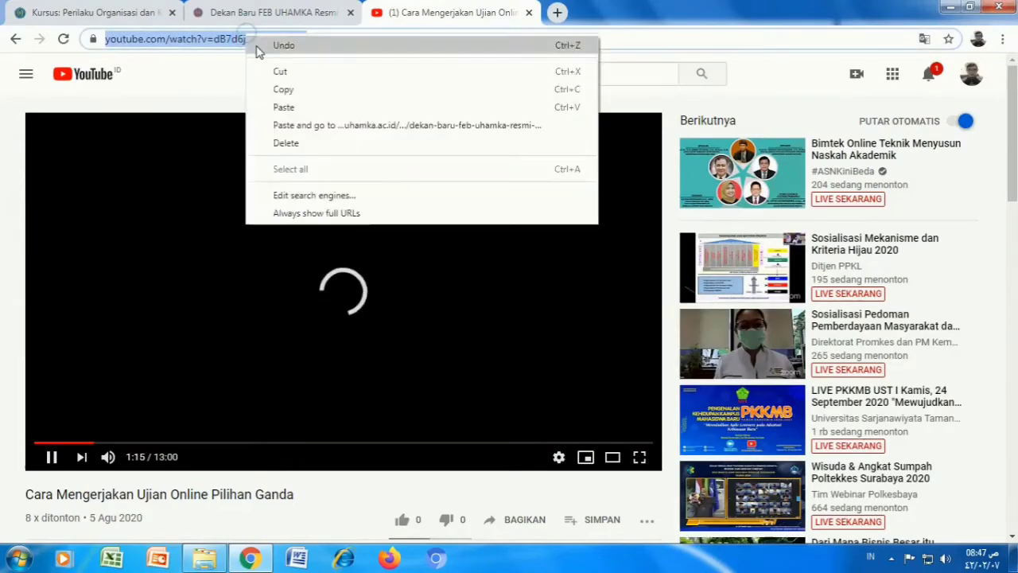
{"action": "left_click", "coordinate": [285, 90]}
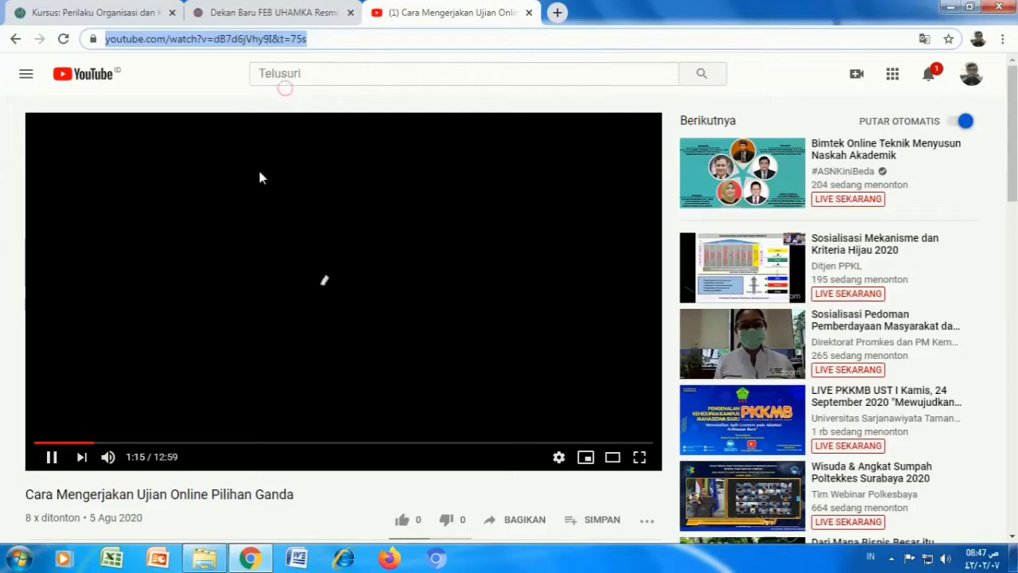
{"action": "left_click", "coordinate": [52, 459]}
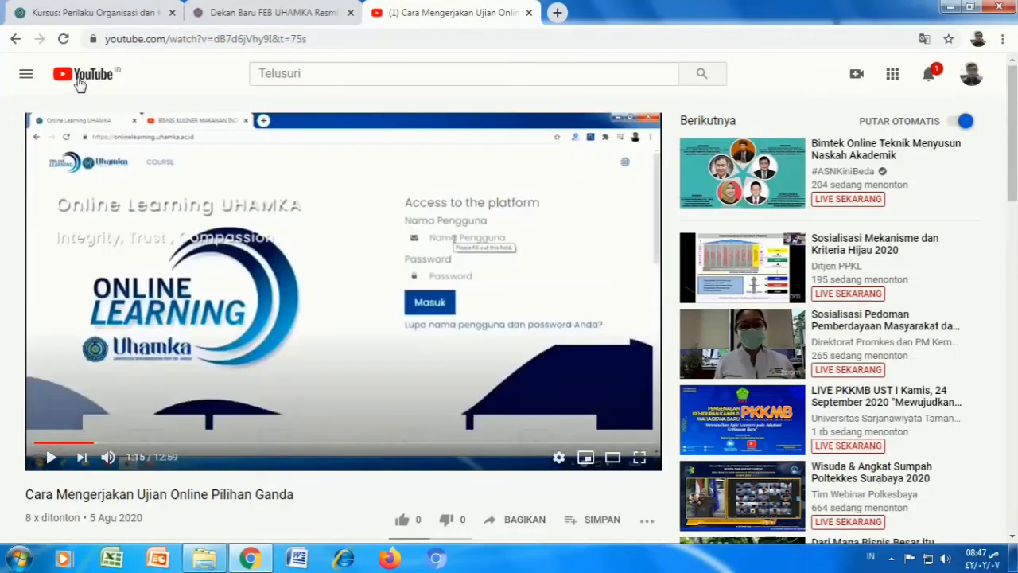
Step: Return to the course page and open the activity and resource chooser for URGENSI IBADAH, dismissing the Windows color scheme prompt
{"action": "left_click", "coordinate": [79, 12]}
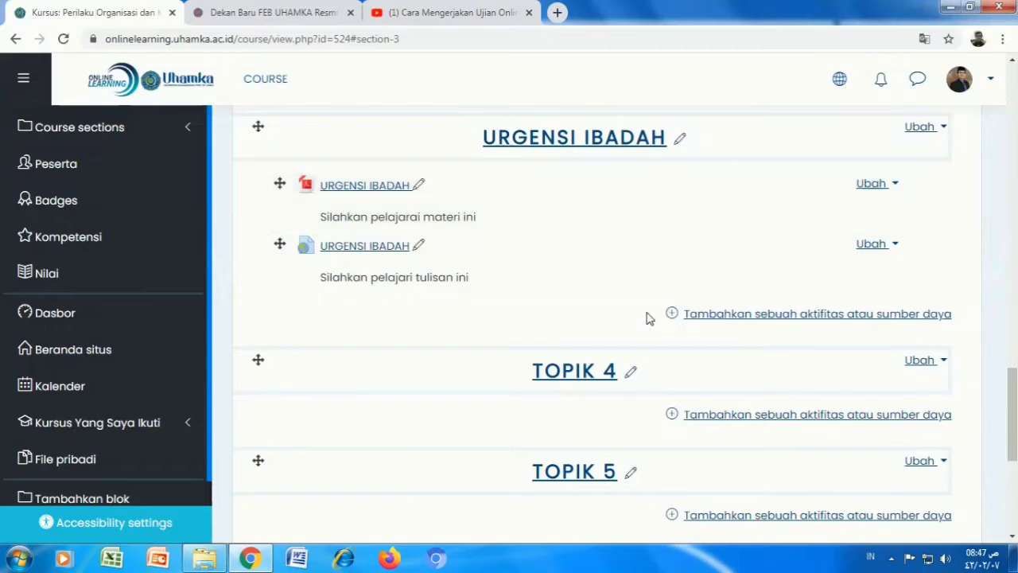
{"action": "left_click", "coordinate": [700, 316]}
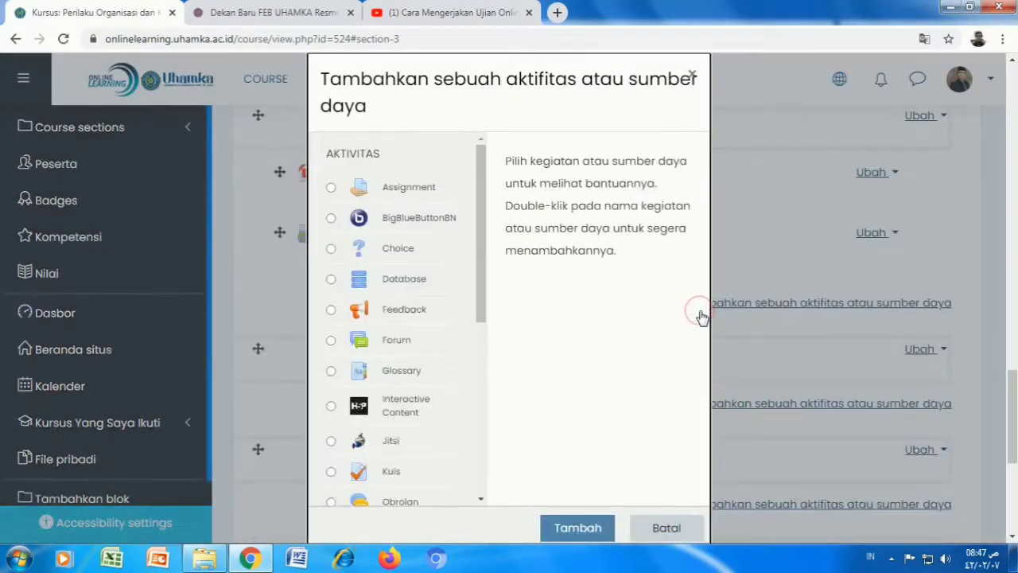
{"action": "scroll", "coordinate": [482, 223], "scroll_direction": "down", "scroll_amount": 1}
{"action": "scroll", "coordinate": [482, 224], "scroll_direction": "up", "scroll_amount": 1}
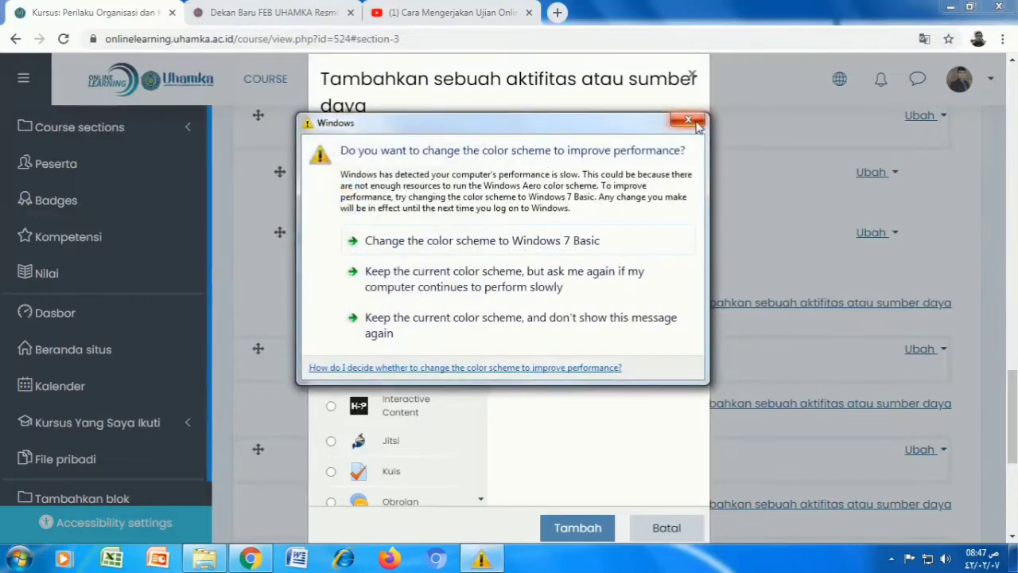
{"action": "left_click", "coordinate": [689, 121]}
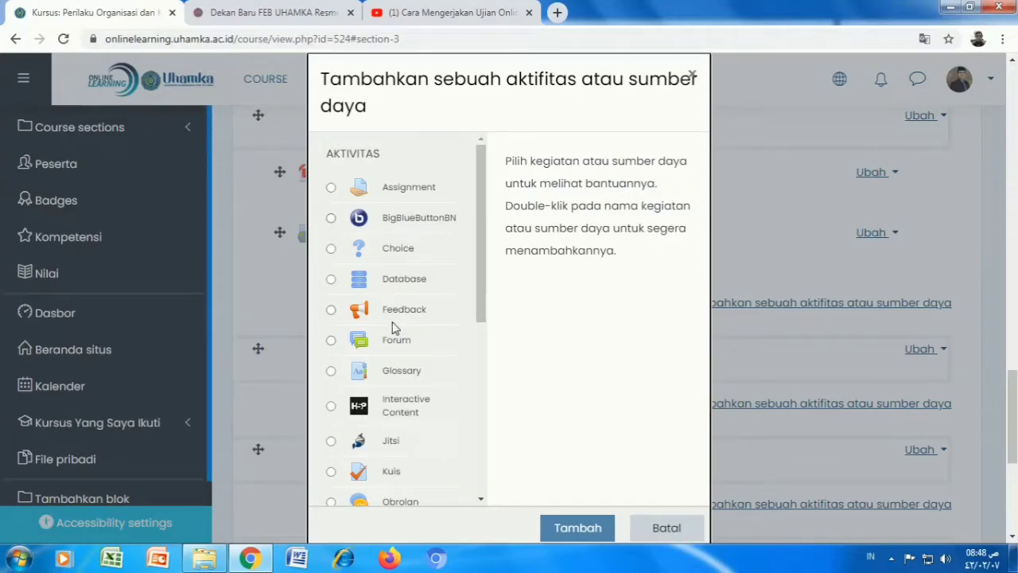
Step: Look through the available activities and add a Forum to the URGENSI IBADAH section
{"action": "scroll", "coordinate": [392, 341], "scroll_direction": "down", "scroll_amount": 1}
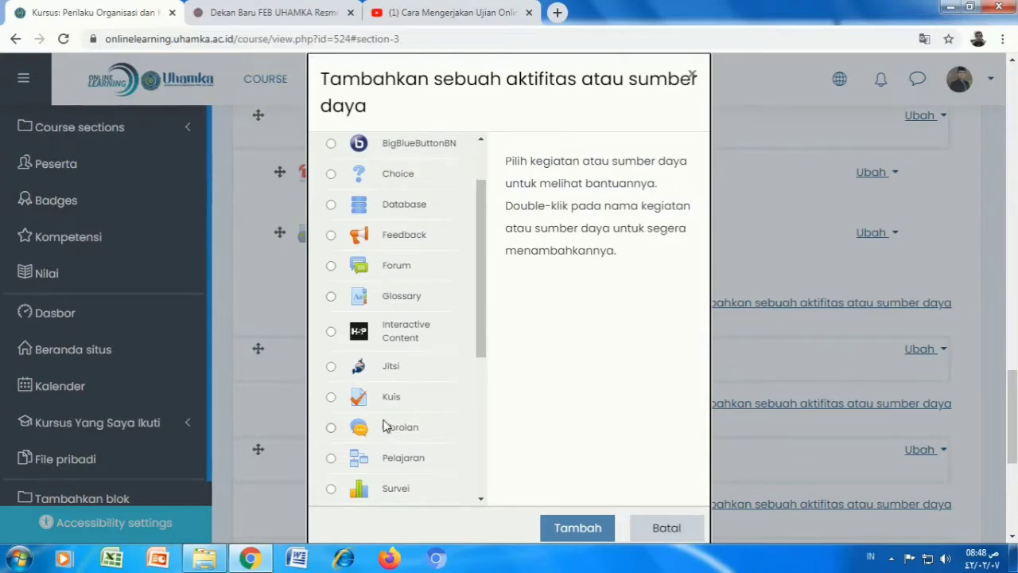
{"action": "scroll", "coordinate": [385, 422], "scroll_direction": "down", "scroll_amount": 1}
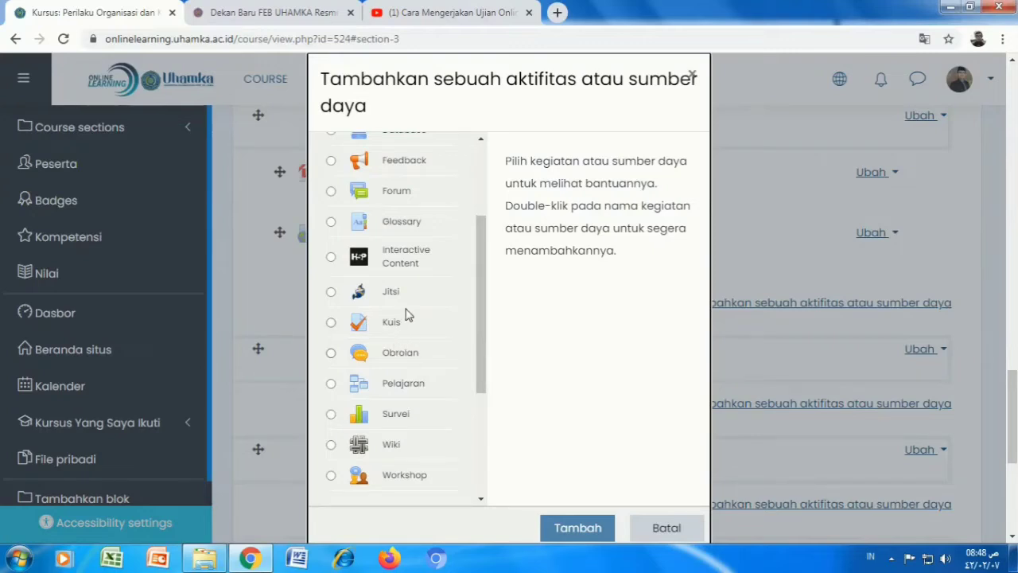
{"action": "scroll", "coordinate": [401, 334], "scroll_direction": "up", "scroll_amount": 1}
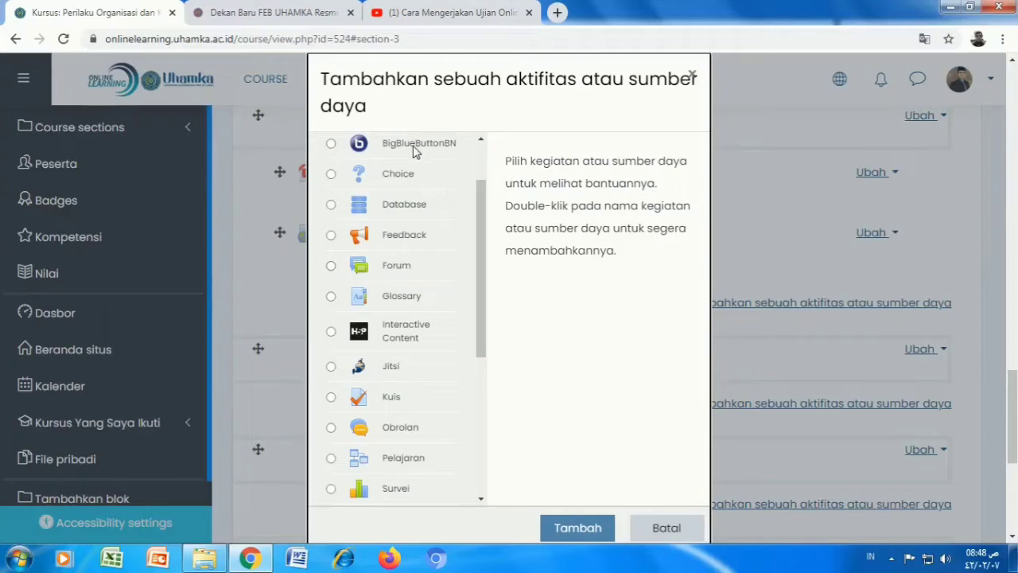
{"action": "left_click", "coordinate": [332, 267]}
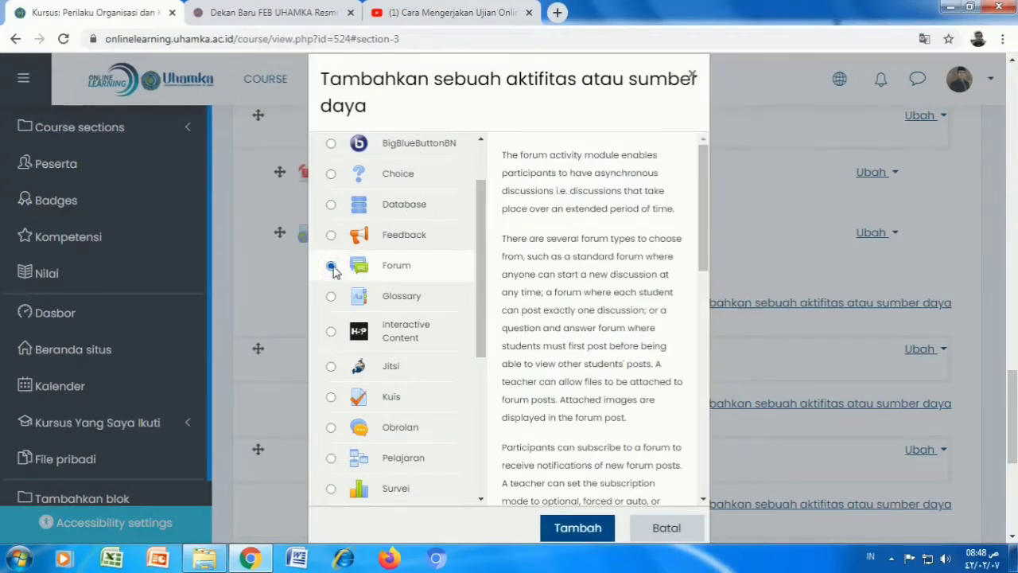
{"action": "left_click", "coordinate": [566, 526]}
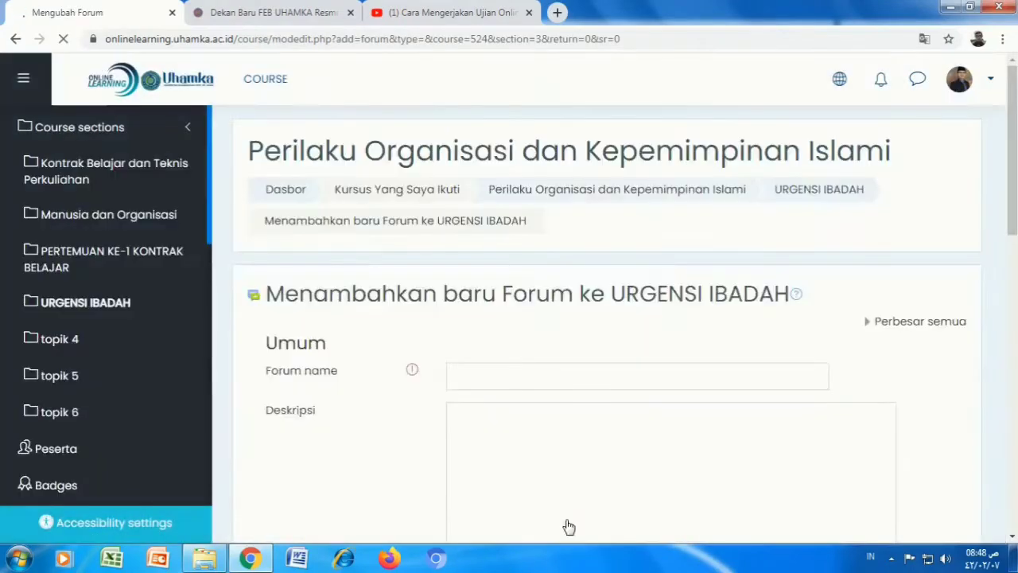
Step: Name the new forum "Forum Diskusi Pertemuan Pertama"
{"action": "scroll", "coordinate": [443, 361], "scroll_direction": "down", "scroll_amount": 1}
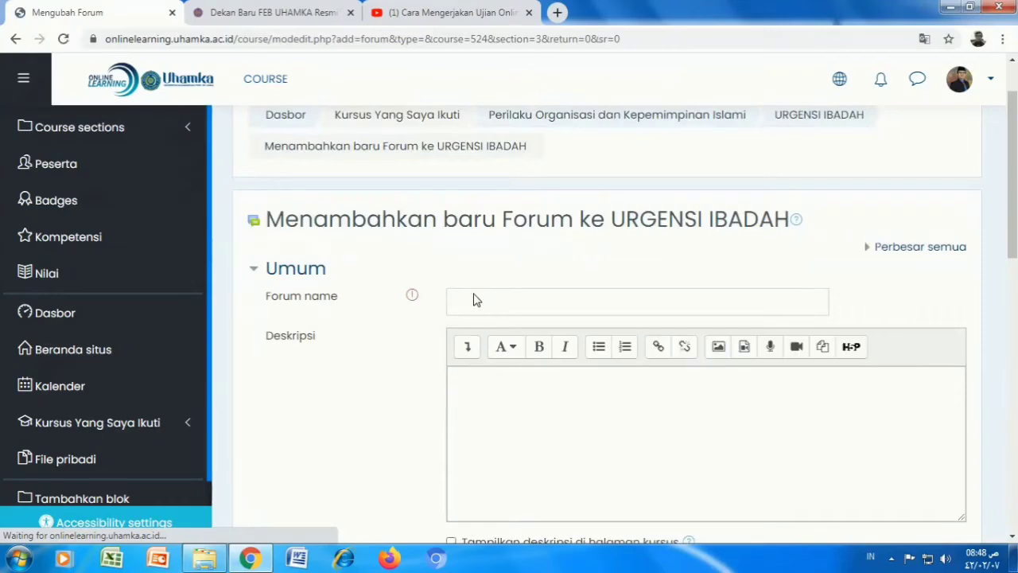
{"action": "left_click", "coordinate": [474, 295]}
{"action": "type", "text": "Foru"}
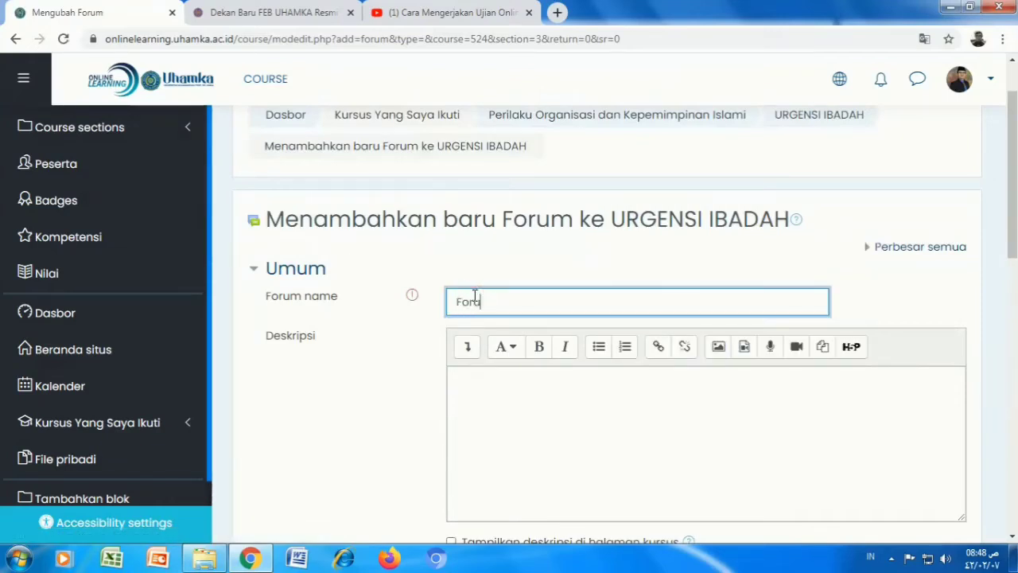
{"action": "type", "text": "m "}
{"action": "type", "text": "Dik"}
{"action": "type", "text": "kusi "}
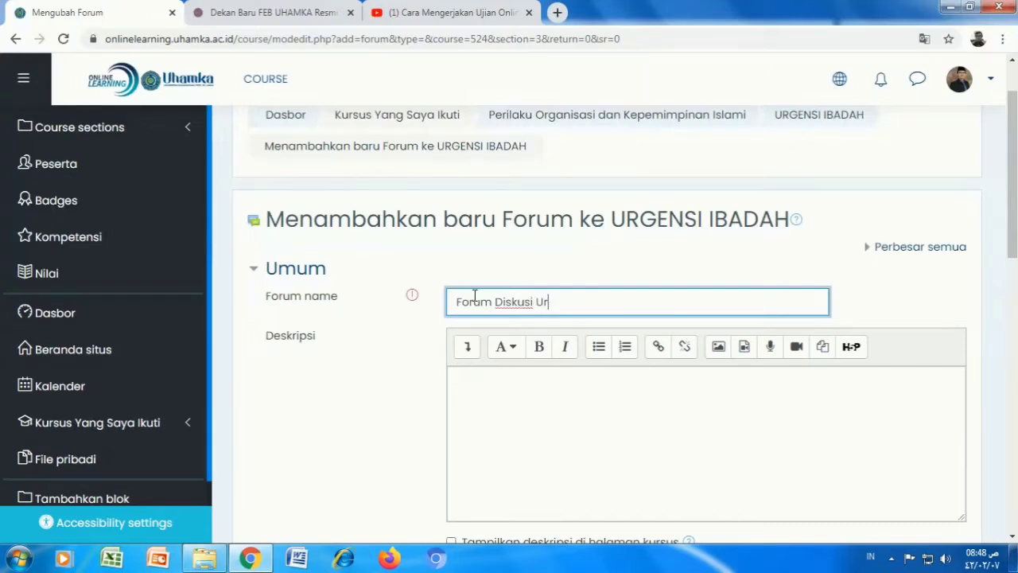
{"action": "type", "text": "Pertemuan Pertama"}
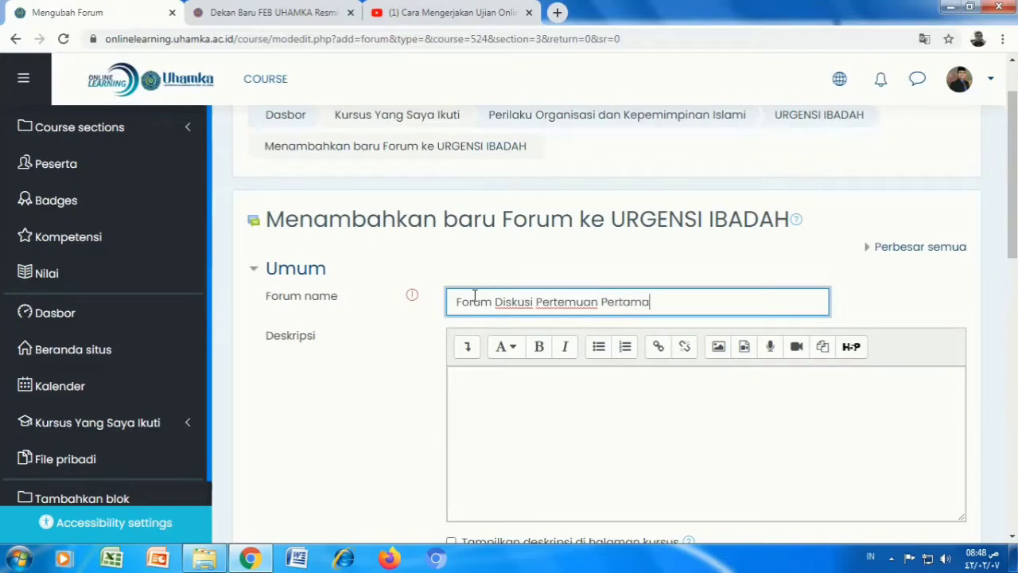
Step: Enter the forum description "Silahkan semua wajib aktif di forum. Yang tidak aktif dianggap tidak masuk"
{"action": "left_click", "coordinate": [566, 422]}
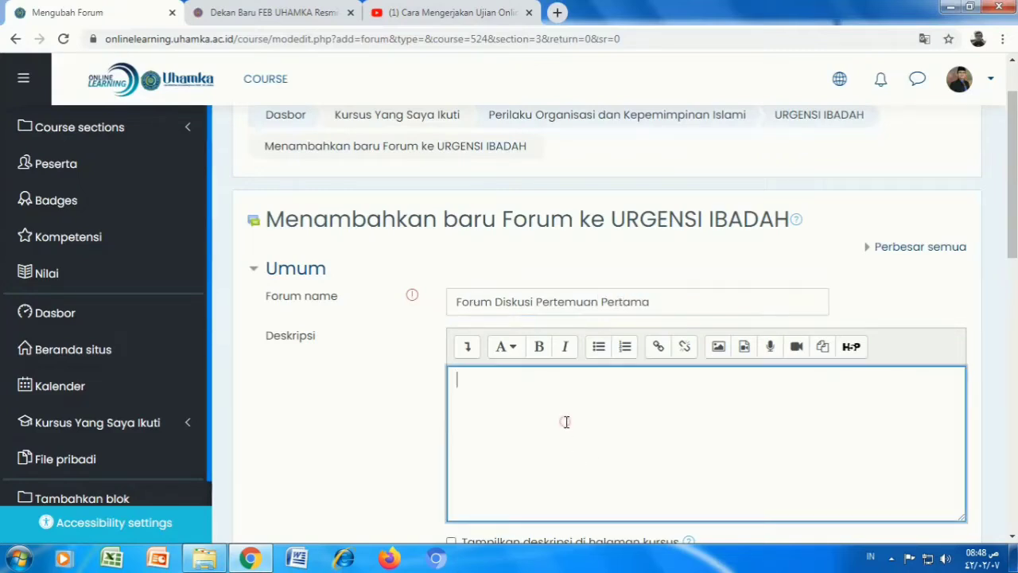
{"action": "type", "text": "Silahkan semua wa"}
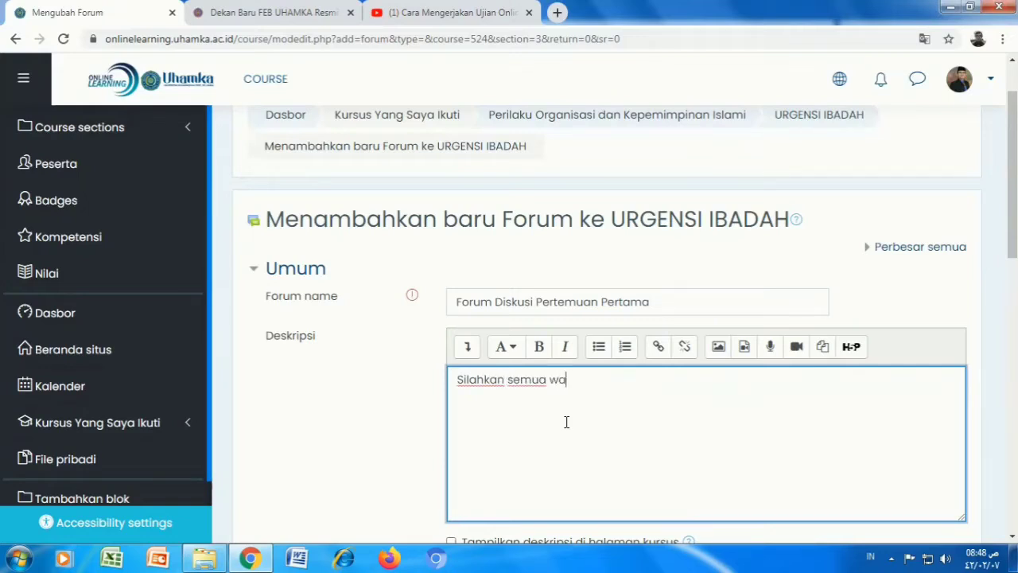
{"action": "type", "text": "jib aktif di forum. Y"}
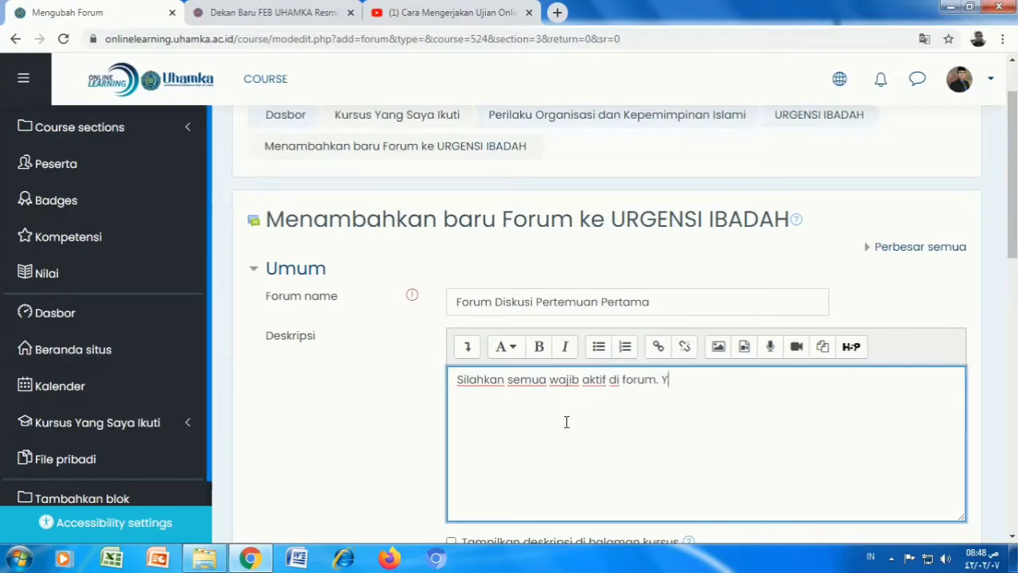
{"action": "type", "text": "ang tidak ak"}
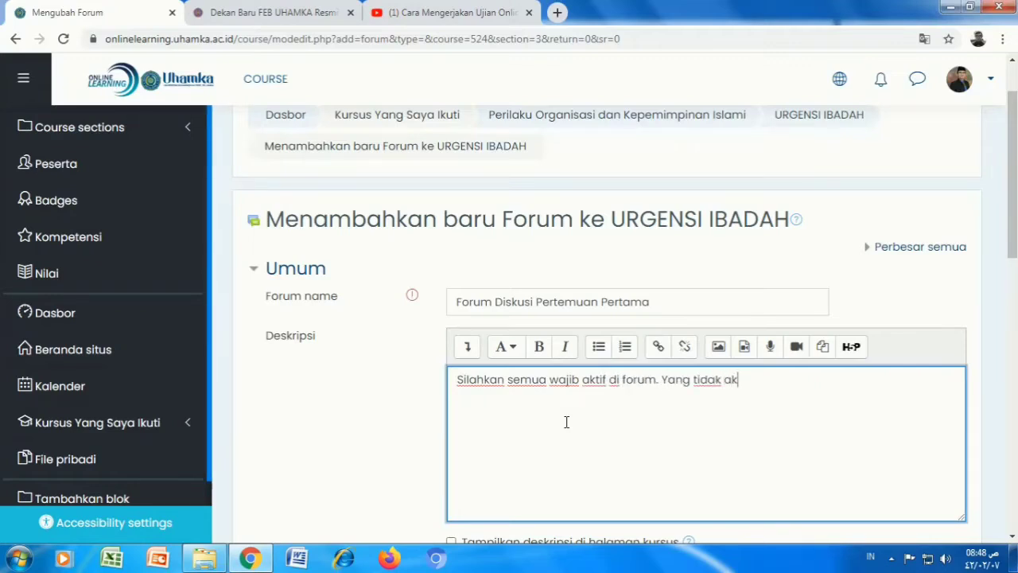
{"action": "type", "text": "tif dianggap "}
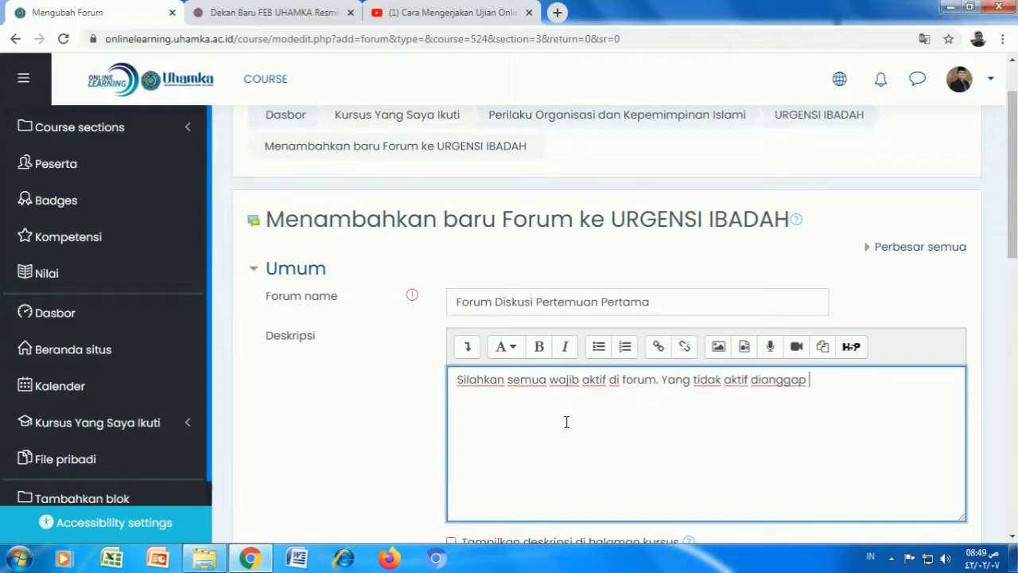
{"action": "type", "text": "tidak masuk"}
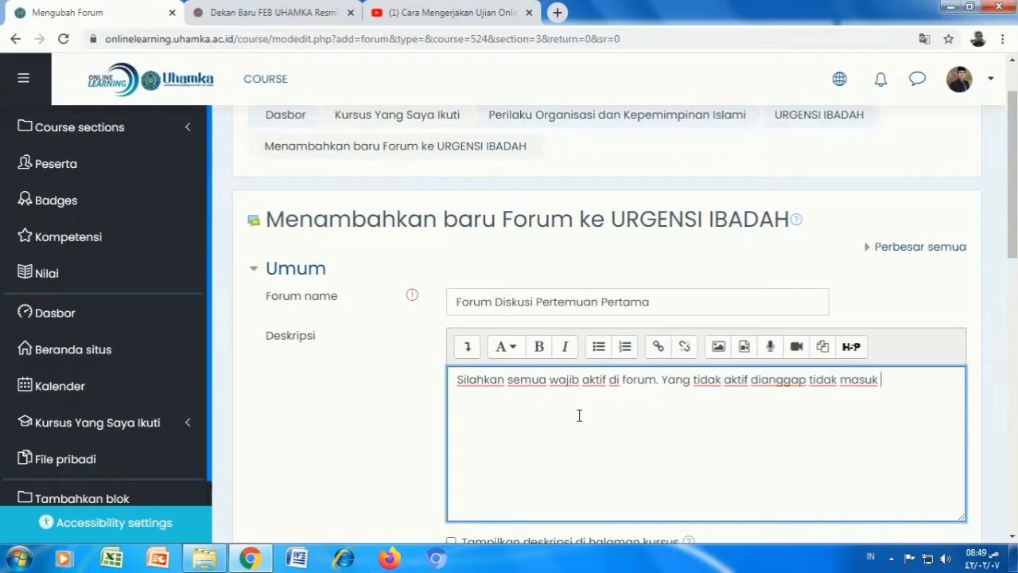
Step: Enable showing the forum description on the course page, then save the forum and return to the course
{"action": "scroll", "coordinate": [578, 418], "scroll_direction": "down", "scroll_amount": 3}
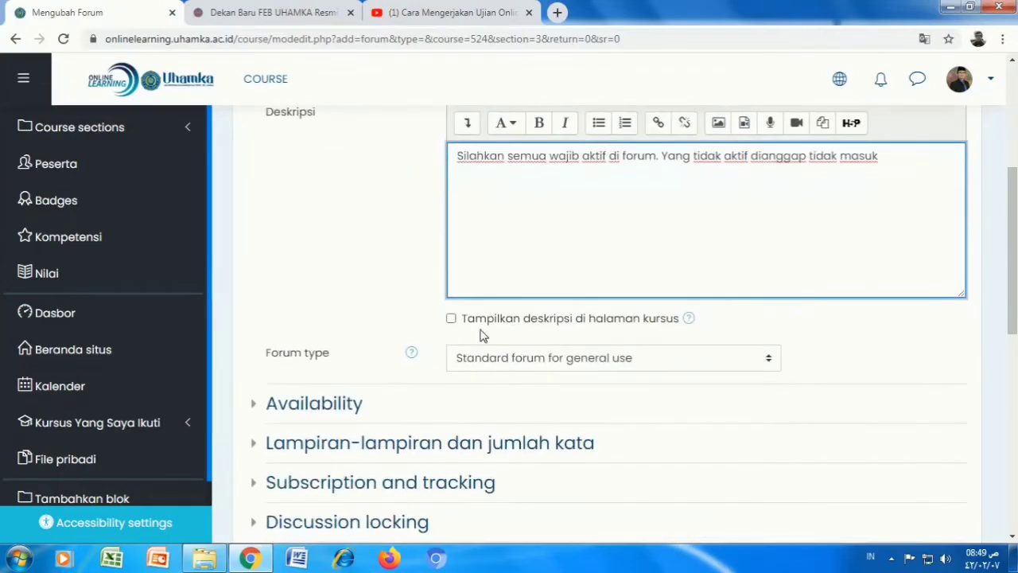
{"action": "left_click", "coordinate": [451, 318]}
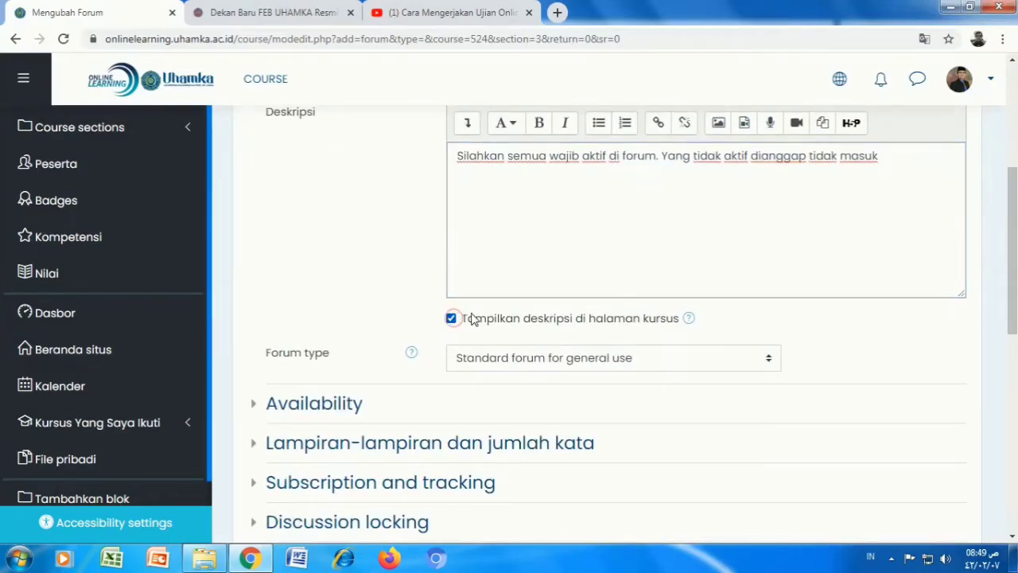
{"action": "scroll", "coordinate": [471, 318], "scroll_direction": "down", "scroll_amount": 3}
{"action": "scroll", "coordinate": [471, 318], "scroll_direction": "down", "scroll_amount": 4}
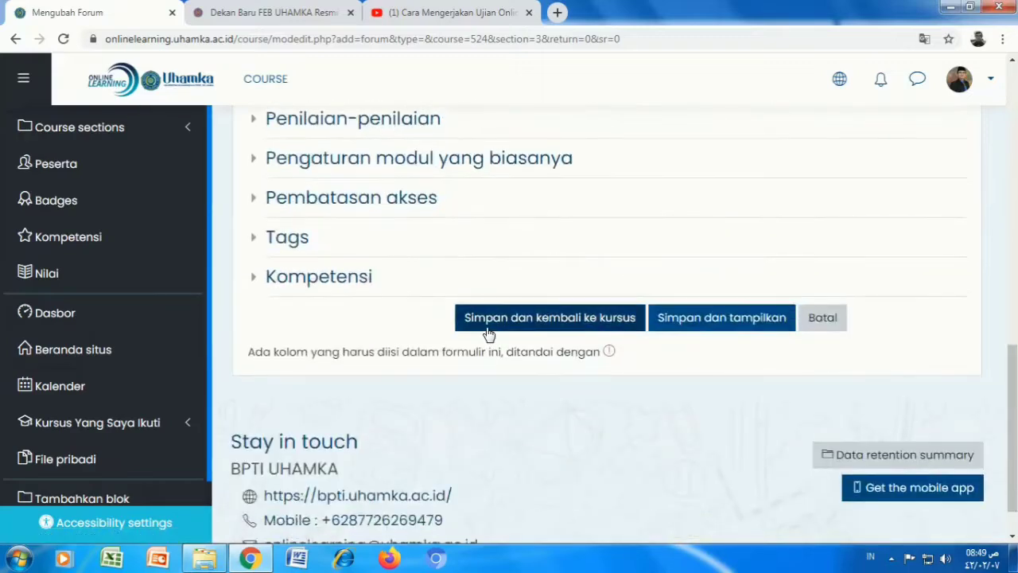
{"action": "left_click", "coordinate": [488, 325]}
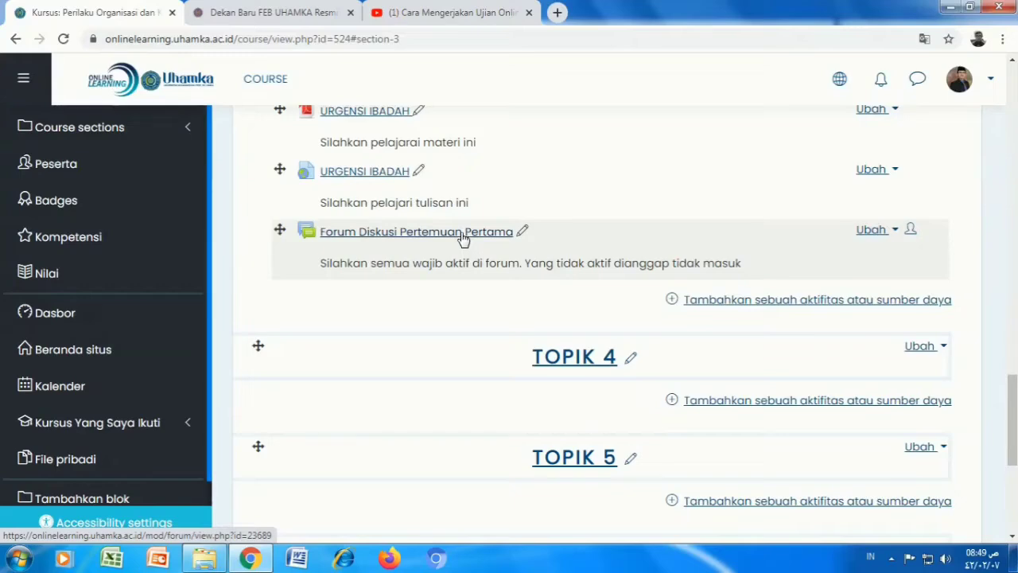
Step: Open Forum Diskusi Pertemuan Pertama and start a new discussion topic with the subject "Diskusi Tentang Urgensi Ibadah"
{"action": "left_click", "coordinate": [463, 233]}
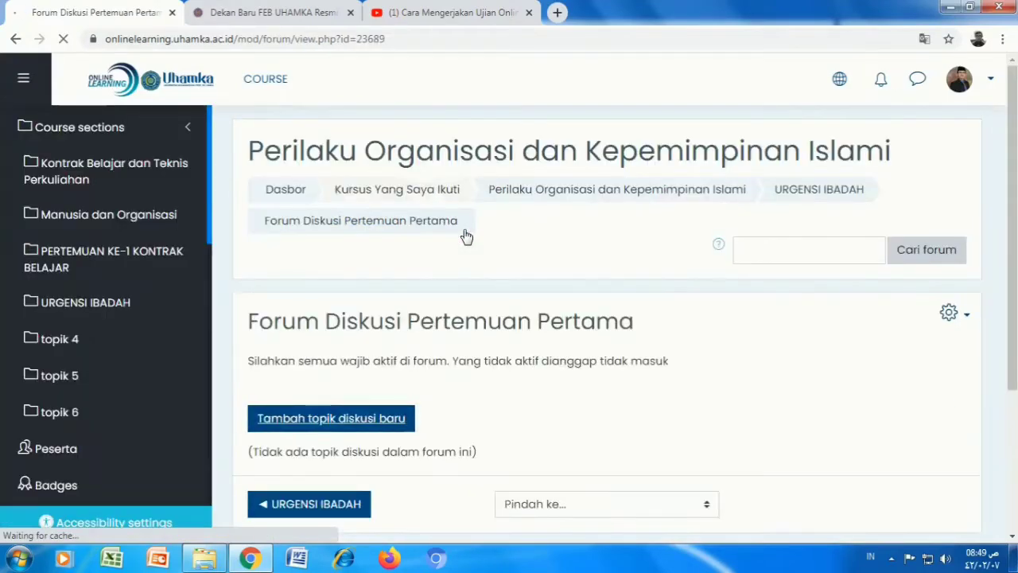
{"action": "scroll", "coordinate": [466, 237], "scroll_direction": "down", "scroll_amount": 3}
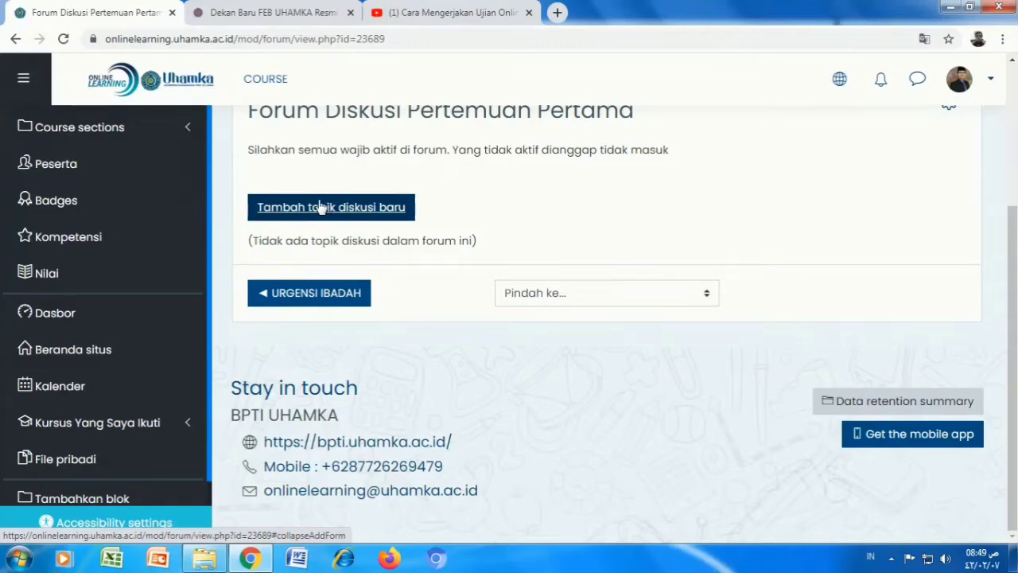
{"action": "scroll", "coordinate": [403, 222], "scroll_direction": "up", "scroll_amount": 1}
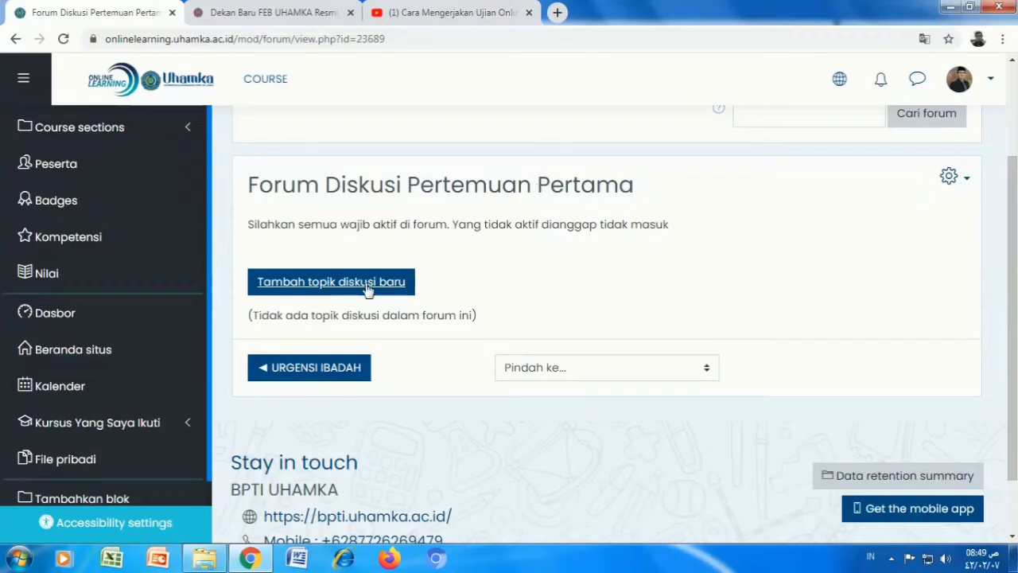
{"action": "left_click", "coordinate": [332, 283]}
{"action": "left_click", "coordinate": [457, 327]}
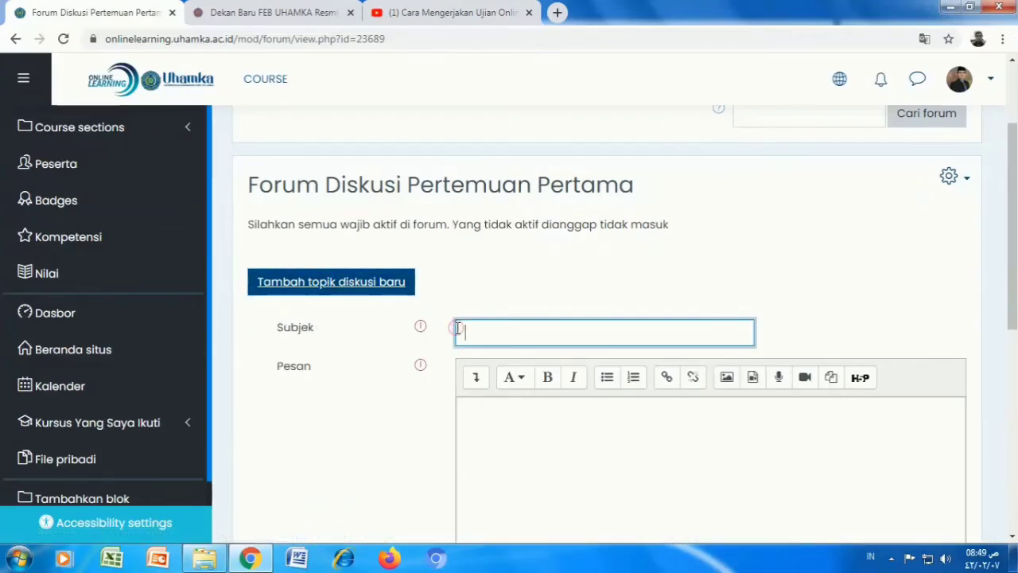
{"action": "type", "text": "Diskusi "}
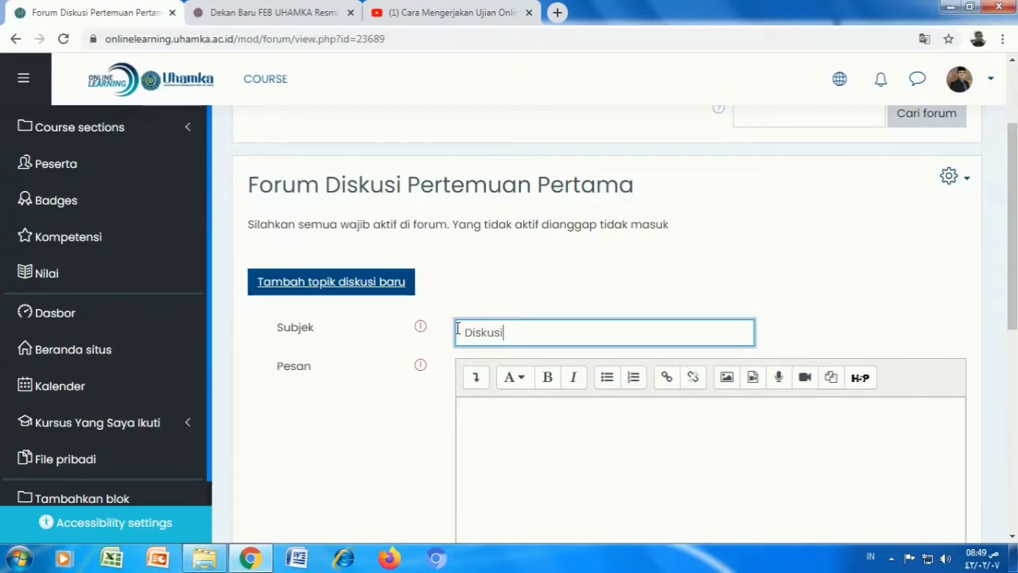
{"action": "type", "text": "Tentang"}
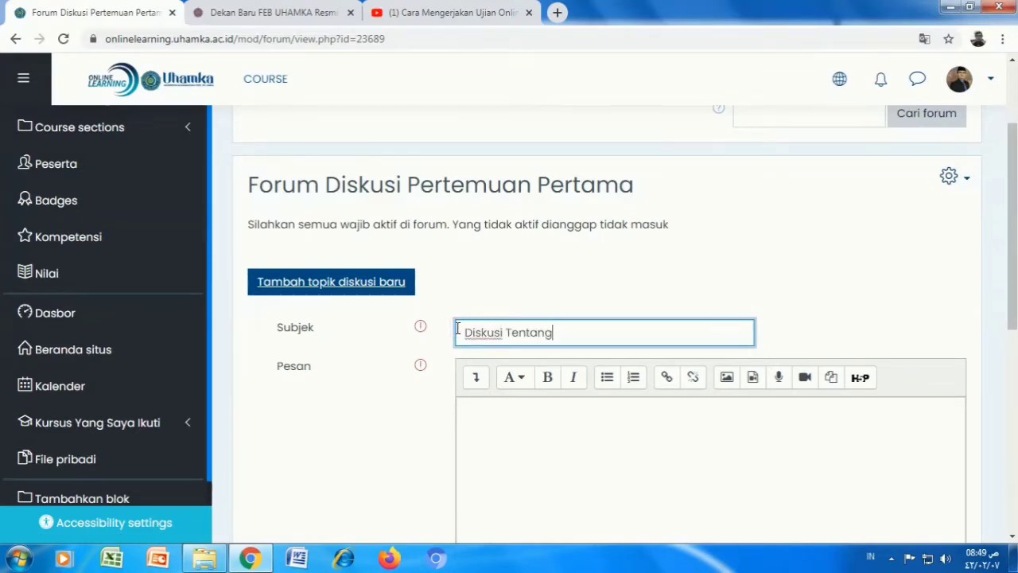
{"action": "type", "text": " Urgensi Ibadah"}
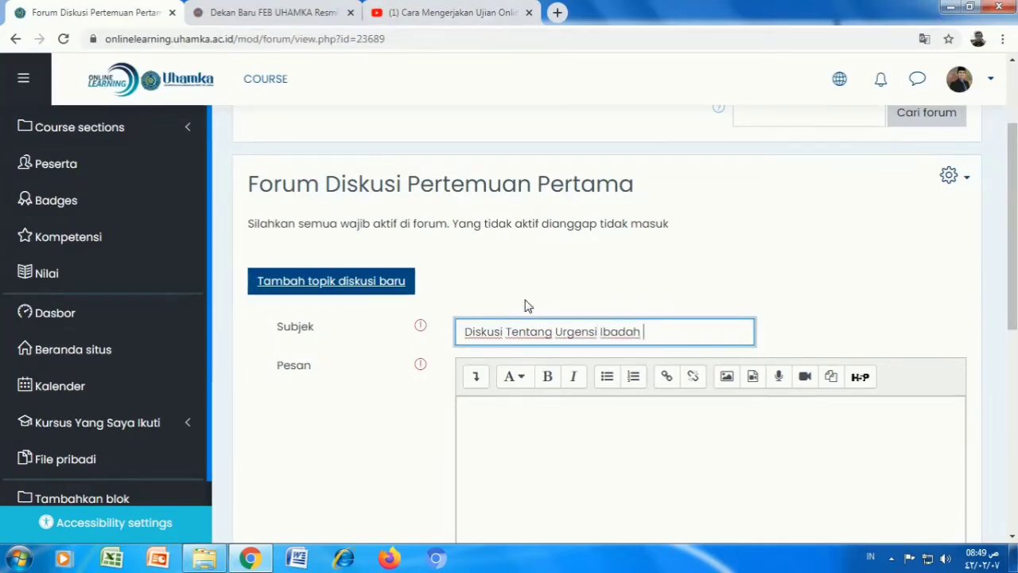
Step: Write the discussion message "Apa pendapapatmu tentang pentingnya ibadah? dll"
{"action": "scroll", "coordinate": [524, 301], "scroll_direction": "down", "scroll_amount": 2}
{"action": "left_click", "coordinate": [521, 299]}
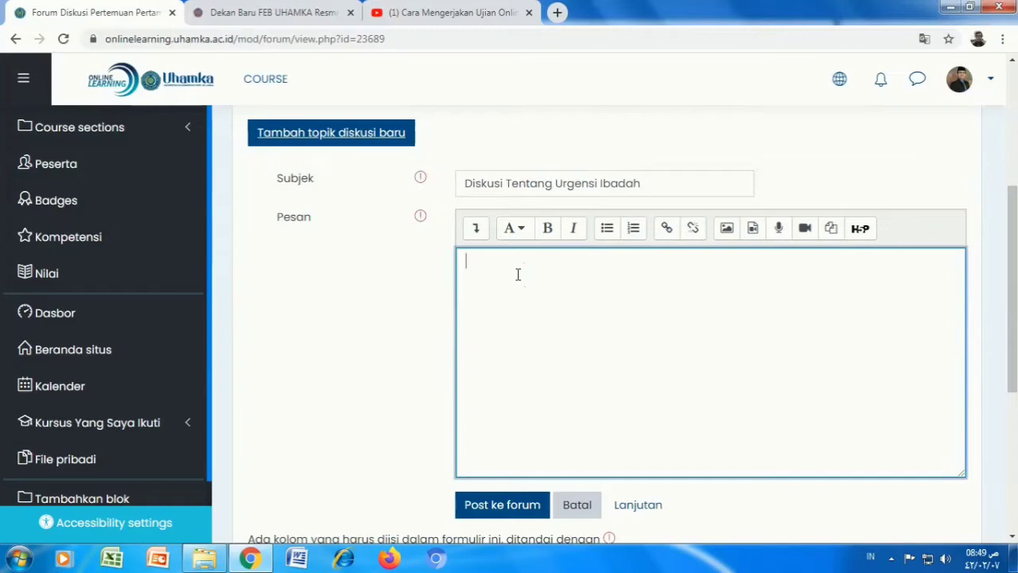
{"action": "type", "text": "Apa pendapapa"}
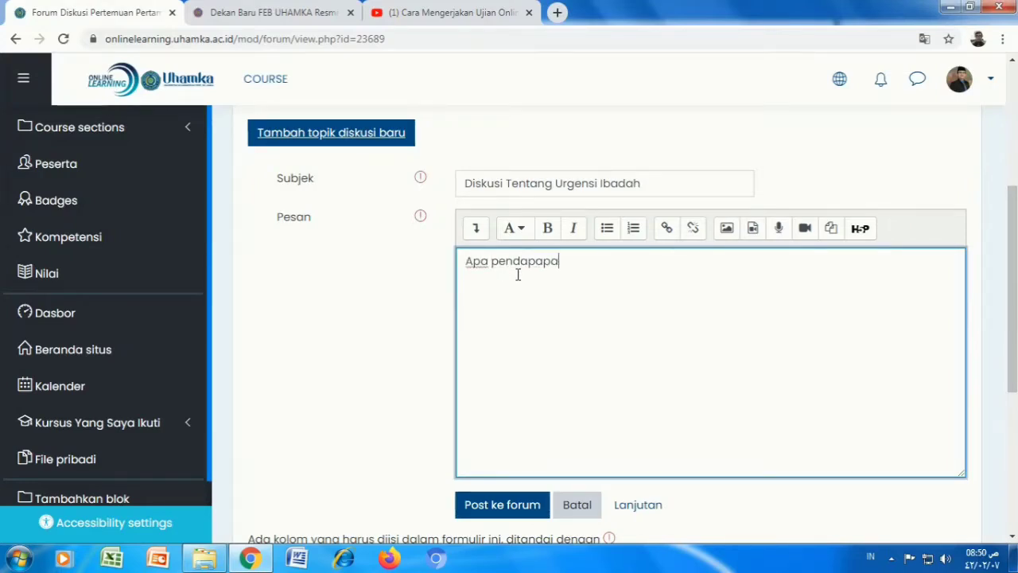
{"action": "type", "text": "tmu tentang"}
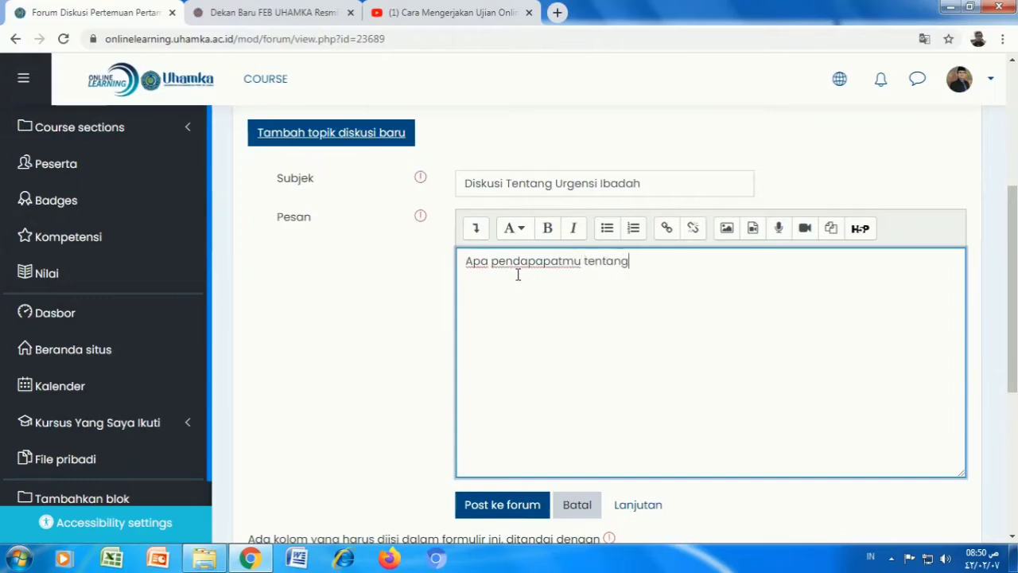
{"action": "type", "text": " pentingnya"}
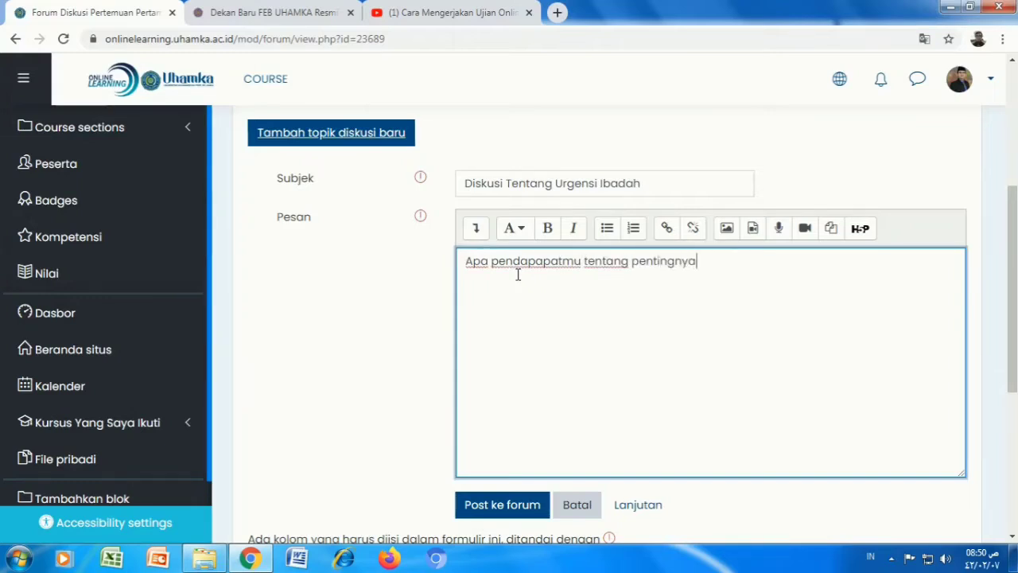
{"action": "type", "text": " ibadah"}
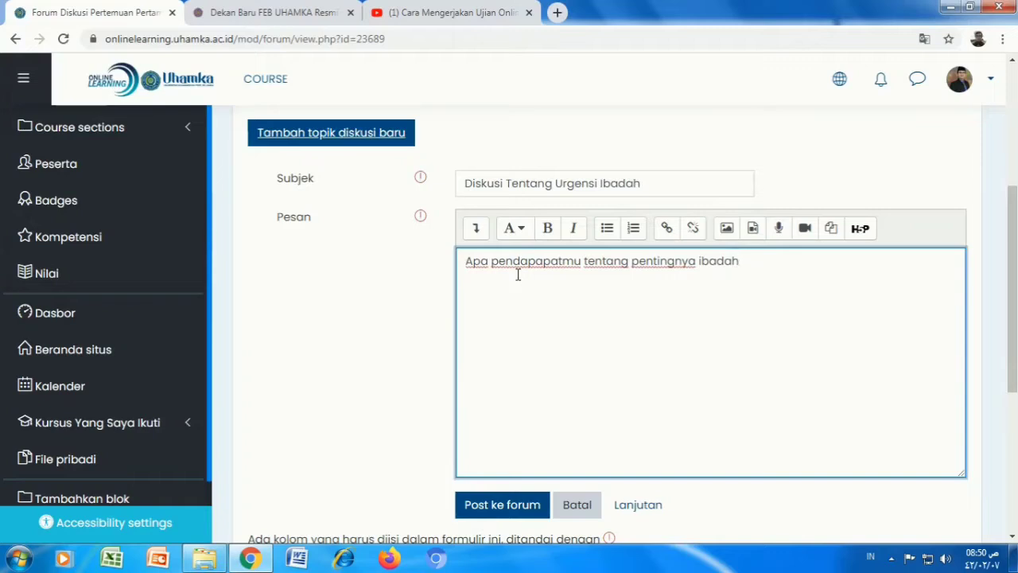
{"action": "type", "text": "? dl"}
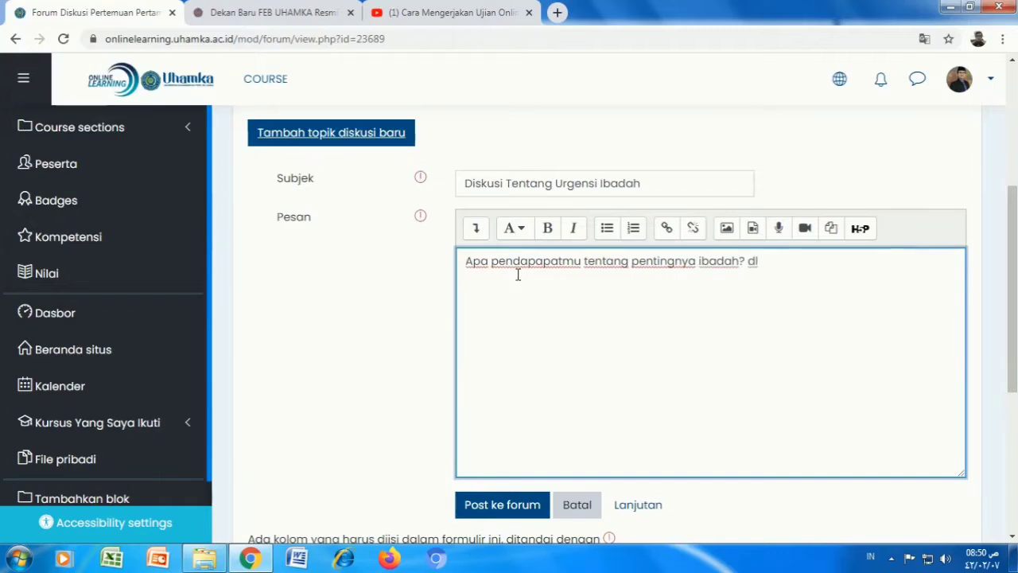
{"action": "type", "text": "l"}
Step: Review the message text and post the new discussion to the forum
{"action": "left_click_drag", "start_coordinate": [465, 262], "coordinate": [799, 311]}
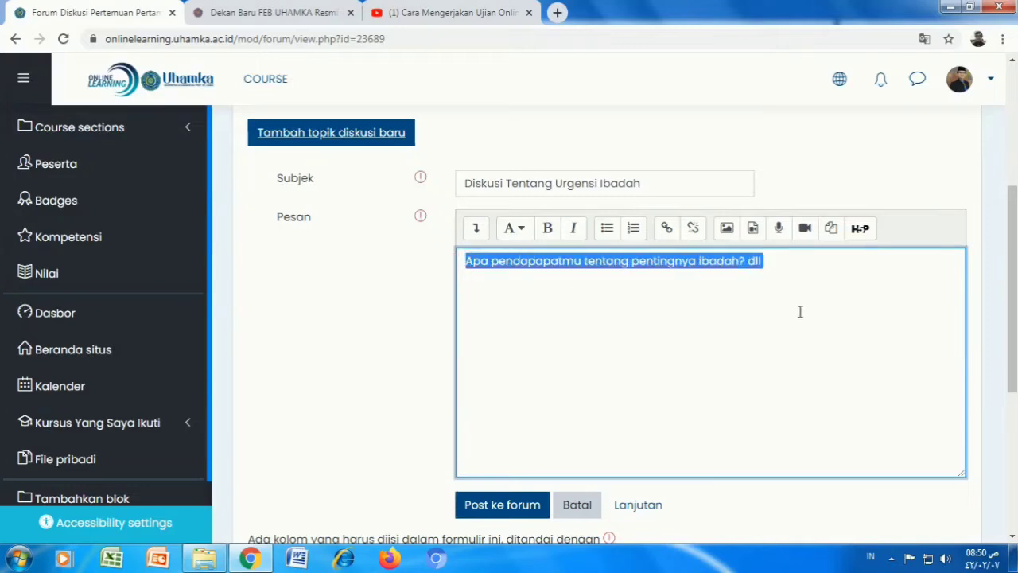
{"action": "left_click", "coordinate": [599, 297]}
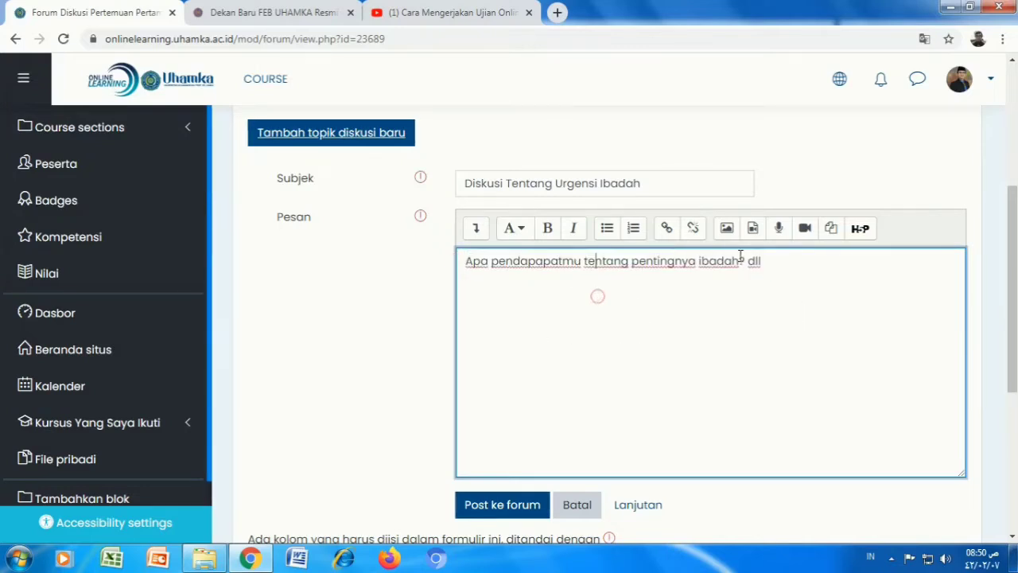
{"action": "left_click", "coordinate": [750, 267]}
{"action": "scroll", "coordinate": [481, 278], "scroll_direction": "down", "scroll_amount": 1}
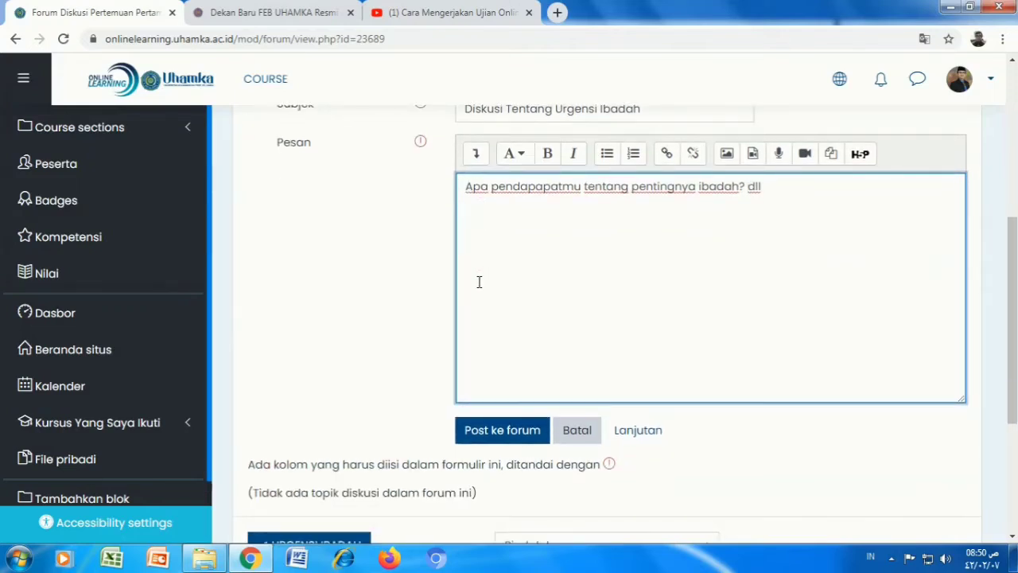
{"action": "scroll", "coordinate": [478, 282], "scroll_direction": "down", "scroll_amount": 1}
{"action": "scroll", "coordinate": [610, 214], "scroll_direction": "up", "scroll_amount": 1}
{"action": "scroll", "coordinate": [589, 238], "scroll_direction": "down", "scroll_amount": 1}
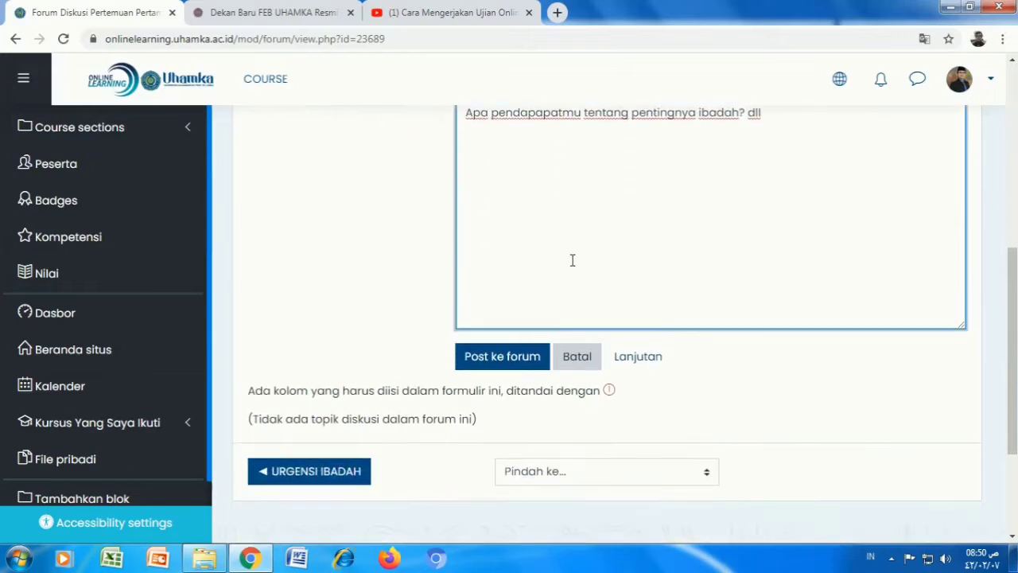
{"action": "scroll", "coordinate": [571, 260], "scroll_direction": "up", "scroll_amount": 1}
{"action": "scroll", "coordinate": [568, 262], "scroll_direction": "down", "scroll_amount": 1}
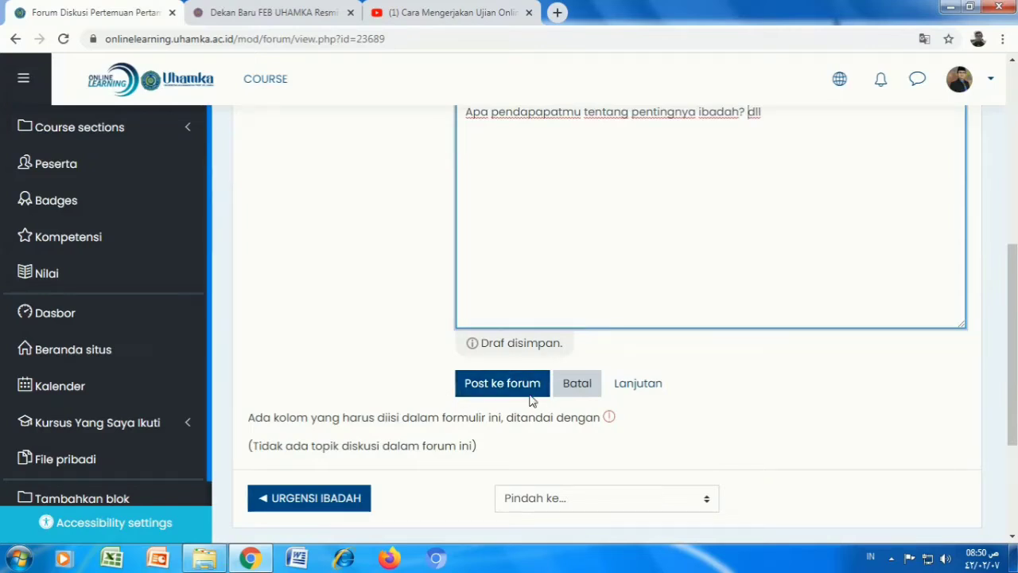
{"action": "left_click", "coordinate": [500, 358]}
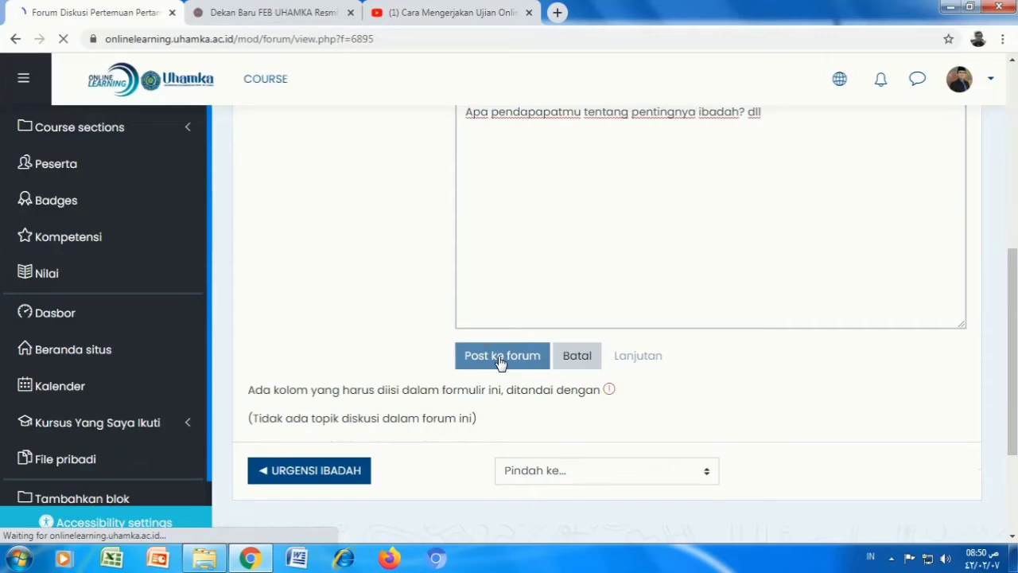
Step: Look over the posted discussion's entry in the forum, leave via the URGENSI IBADAH link page and go to the dashboard
{"action": "scroll", "coordinate": [523, 293], "scroll_direction": "down", "scroll_amount": 5}
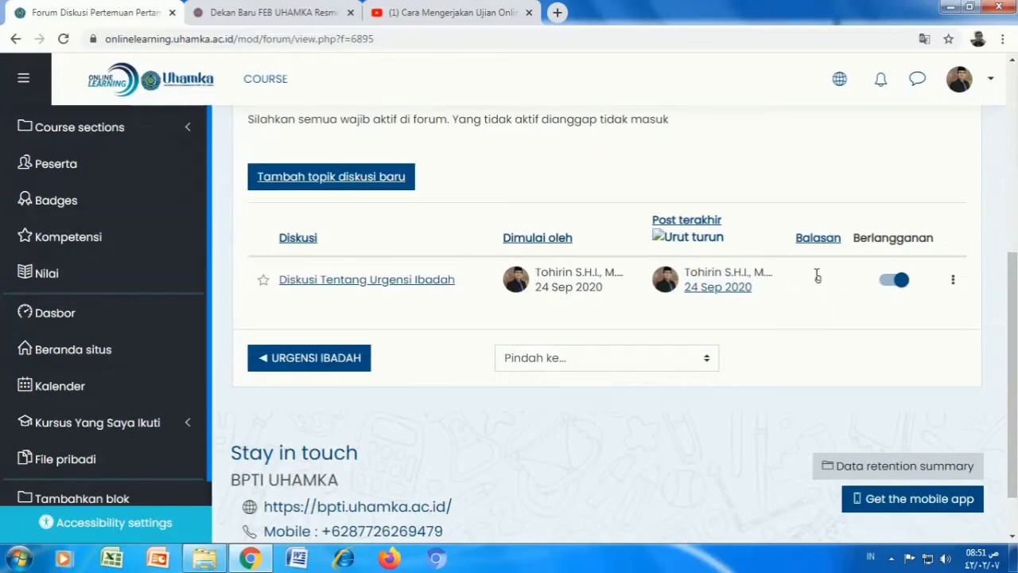
{"action": "scroll", "coordinate": [815, 274], "scroll_direction": "up", "scroll_amount": 2}
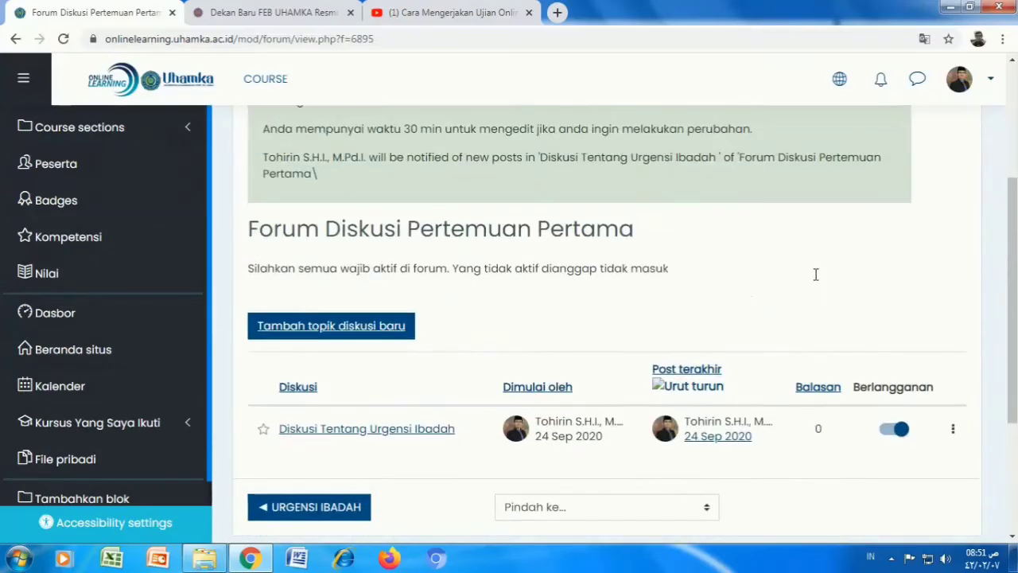
{"action": "scroll", "coordinate": [815, 275], "scroll_direction": "down", "scroll_amount": 3}
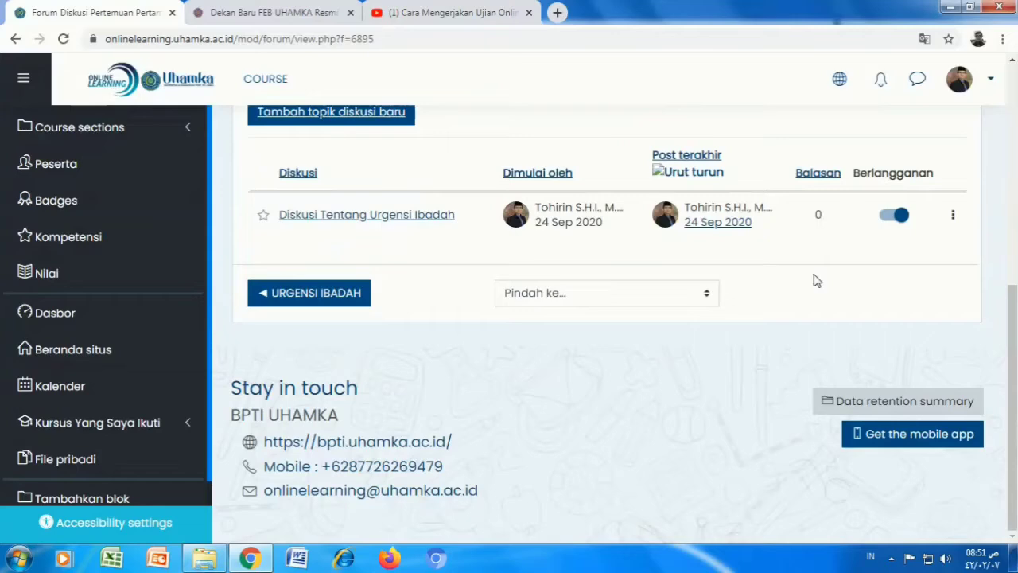
{"action": "left_click", "coordinate": [281, 301]}
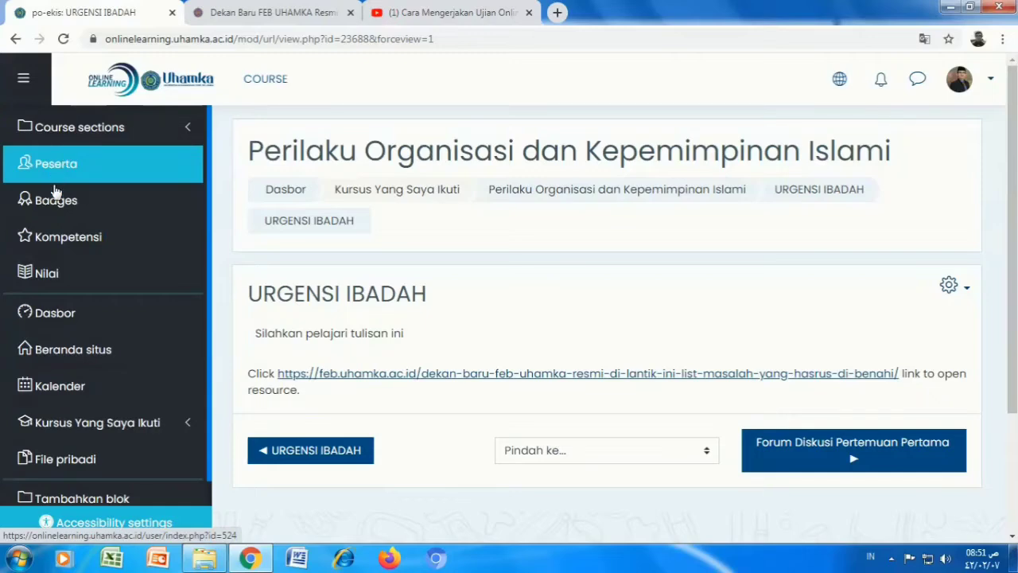
{"action": "left_click", "coordinate": [76, 325]}
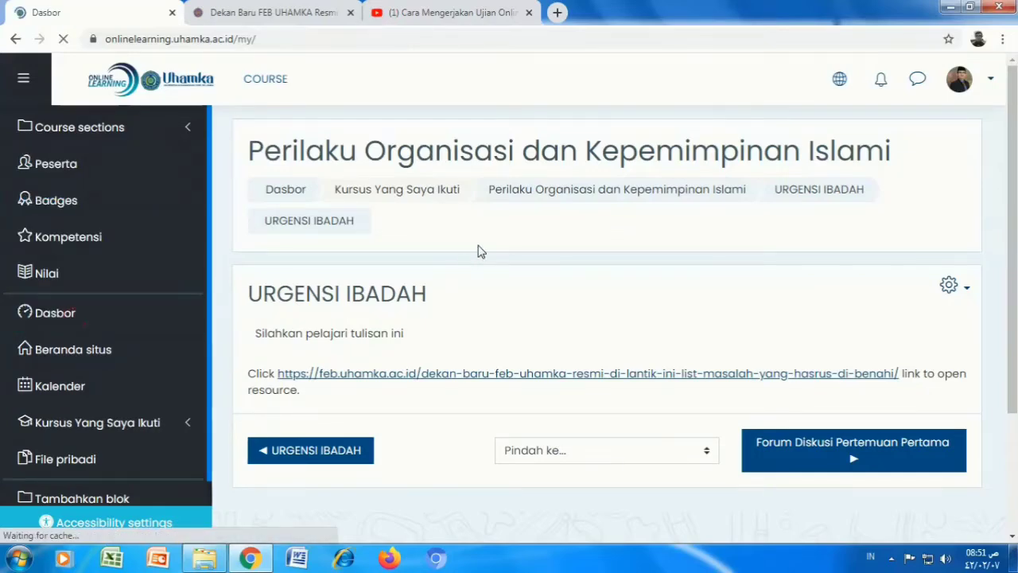
{"action": "scroll", "coordinate": [496, 249], "scroll_direction": "down", "scroll_amount": 1}
{"action": "scroll", "coordinate": [495, 279], "scroll_direction": "down", "scroll_amount": 2}
{"action": "scroll", "coordinate": [494, 284], "scroll_direction": "up", "scroll_amount": 3}
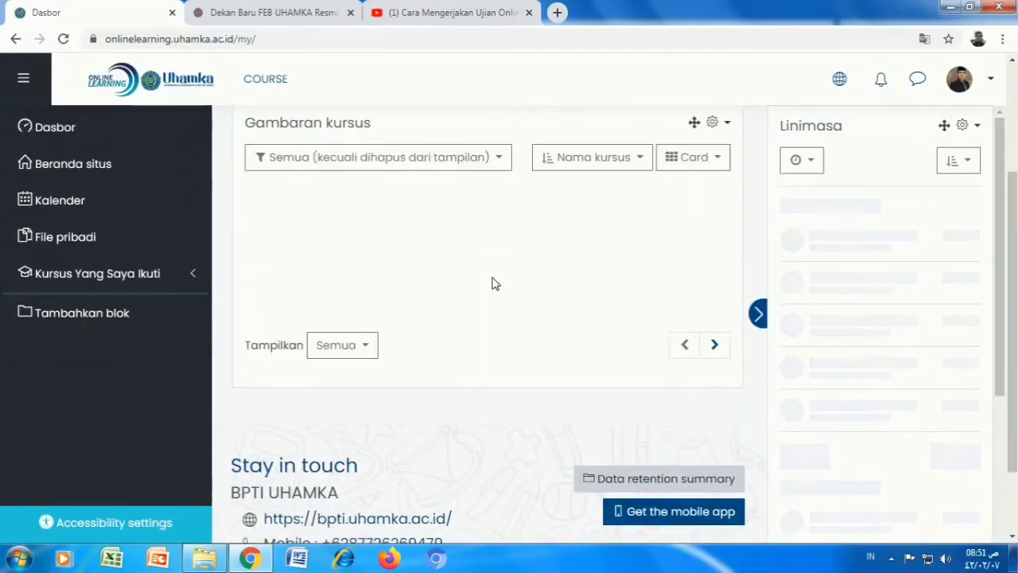
Step: Open the Perilaku Organisasi dan Kepemimpinan Islami course from the dashboard's course overview
{"action": "scroll", "coordinate": [495, 285], "scroll_direction": "down", "scroll_amount": 2}
{"action": "scroll", "coordinate": [493, 285], "scroll_direction": "down", "scroll_amount": 5}
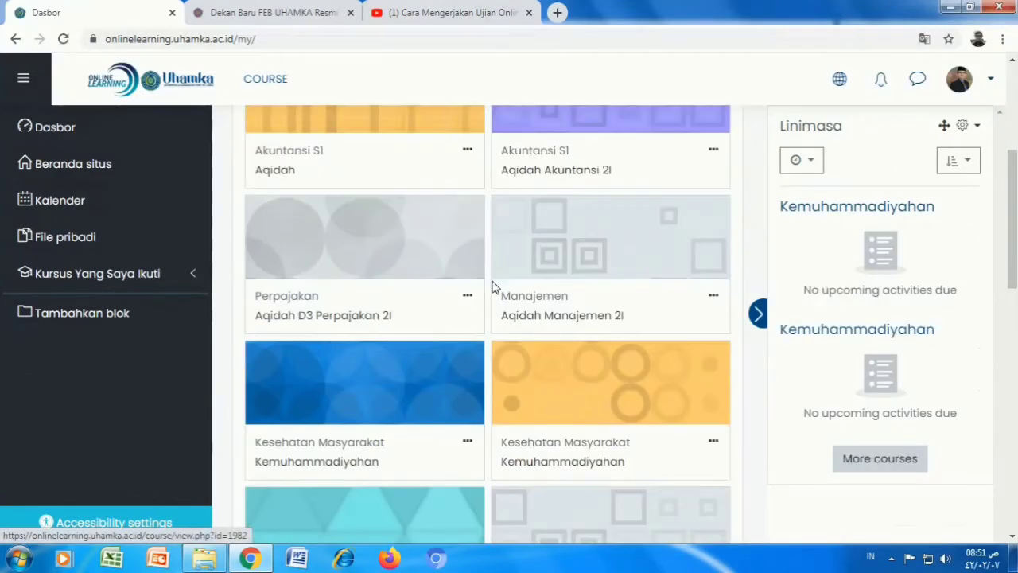
{"action": "scroll", "coordinate": [546, 332], "scroll_direction": "down", "scroll_amount": 3}
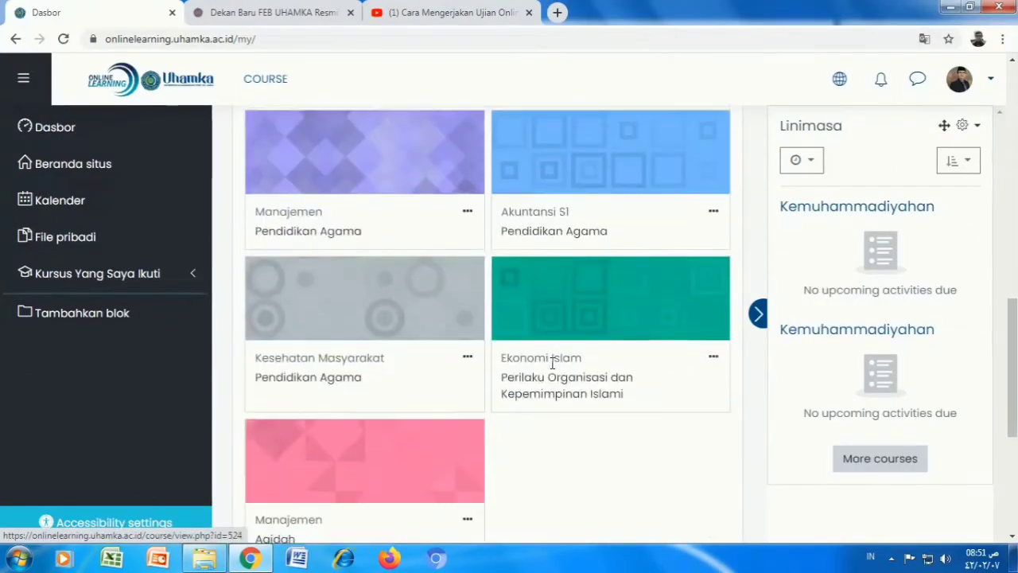
{"action": "left_click", "coordinate": [552, 385]}
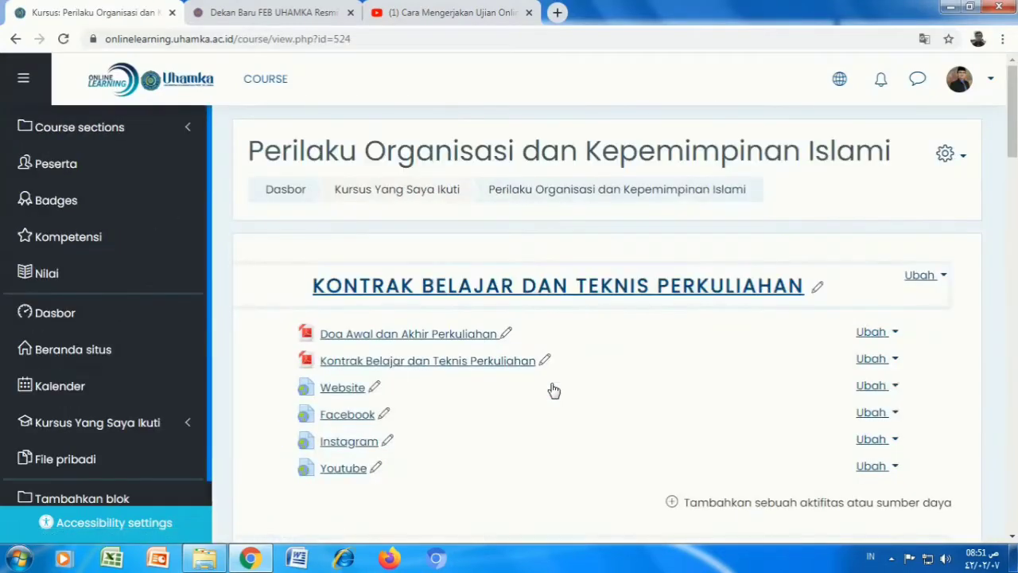
Step: Review the PDF, article link and forum entries in the course's URGENSI IBADAH topic
{"action": "scroll", "coordinate": [554, 390], "scroll_direction": "down", "scroll_amount": 5}
{"action": "scroll", "coordinate": [554, 390], "scroll_direction": "down", "scroll_amount": 15}
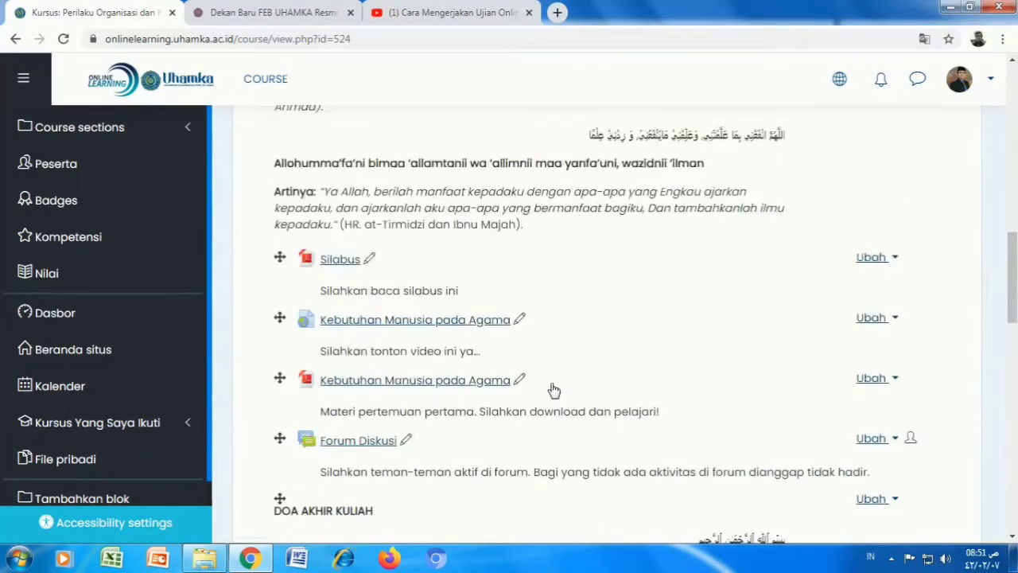
{"action": "scroll", "coordinate": [555, 390], "scroll_direction": "down", "scroll_amount": 7}
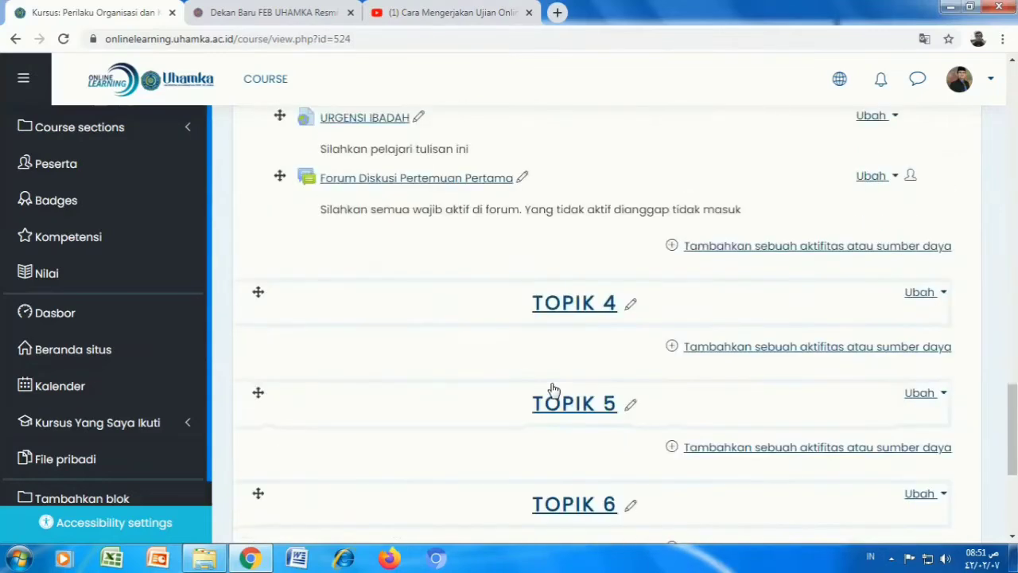
{"action": "scroll", "coordinate": [554, 390], "scroll_direction": "up", "scroll_amount": 4}
{"action": "scroll", "coordinate": [554, 390], "scroll_direction": "up", "scroll_amount": 1}
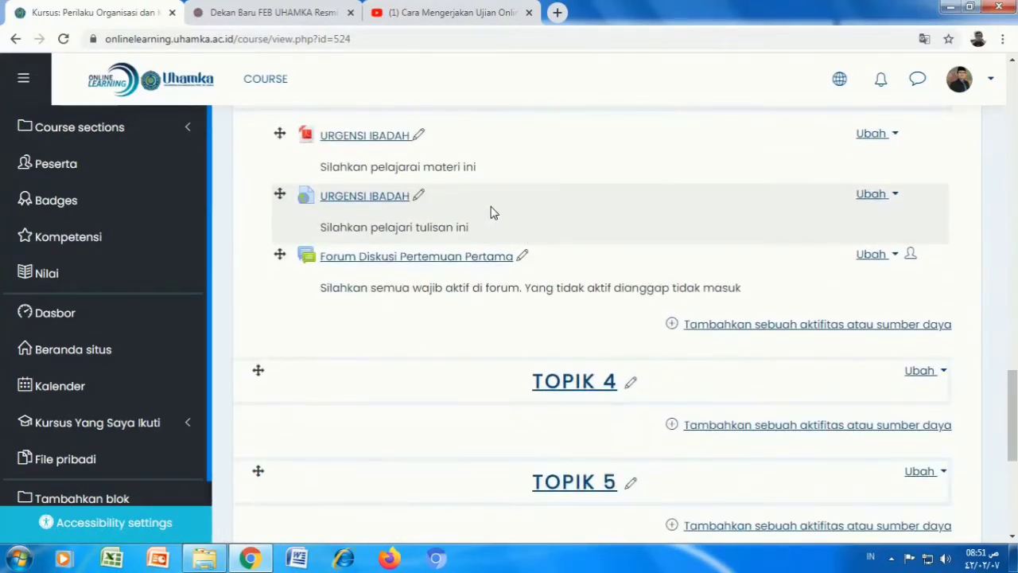
{"action": "scroll", "coordinate": [490, 211], "scroll_direction": "up", "scroll_amount": 1}
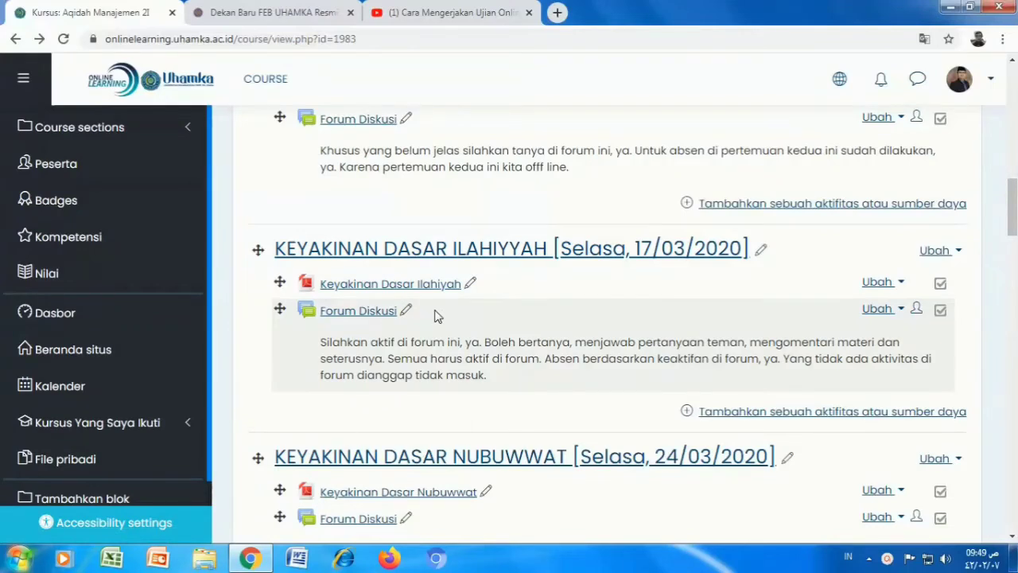
Step: Open the Forum Diskusi under KEYAKINAN DASAR ILAHIYYAH in Aqidah Manajemen 2I and enter its Forum Diskusi thread
{"action": "left_click", "coordinate": [358, 311]}
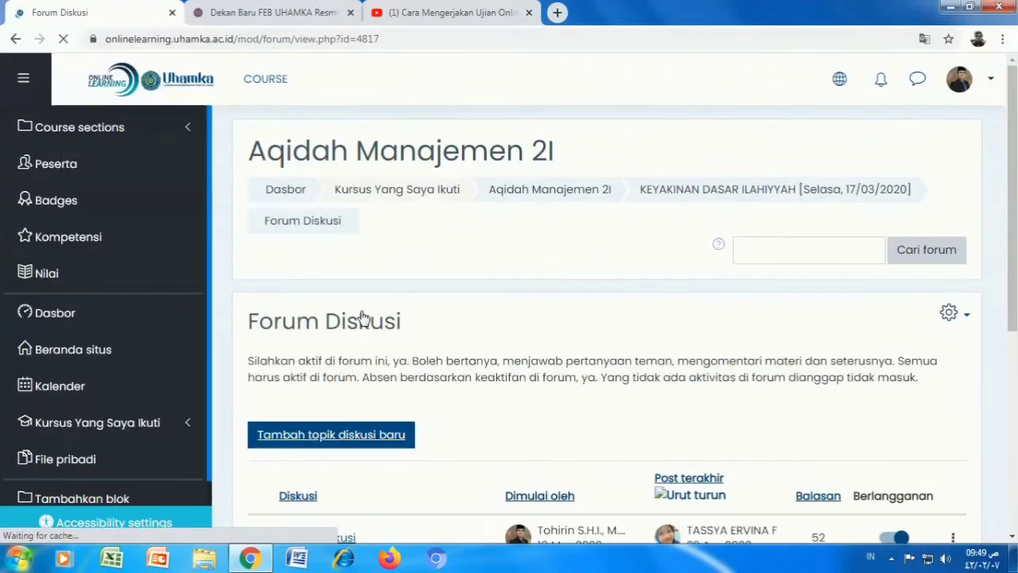
{"action": "scroll", "coordinate": [666, 304], "scroll_direction": "down", "scroll_amount": 3}
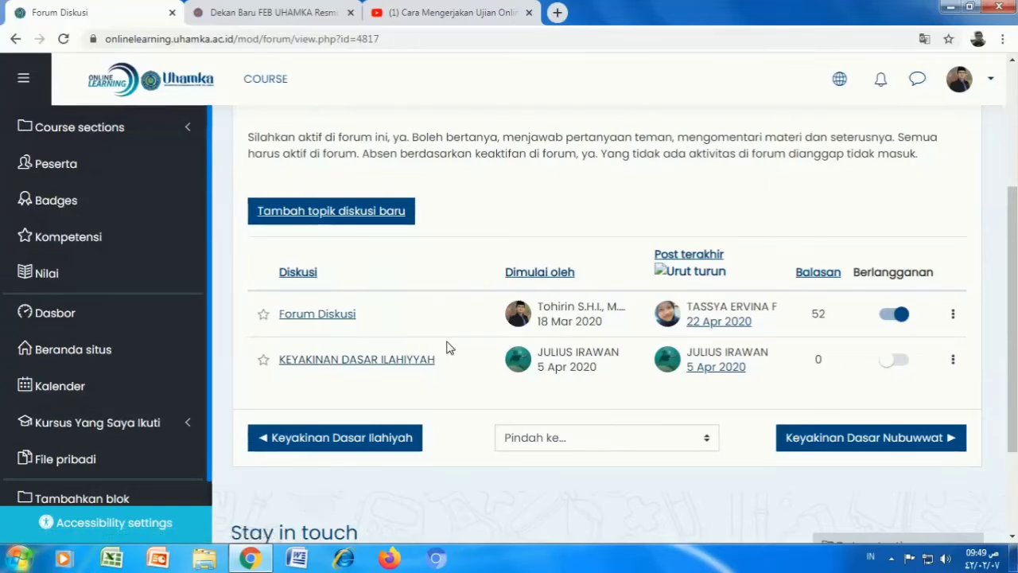
{"action": "left_click", "coordinate": [322, 314]}
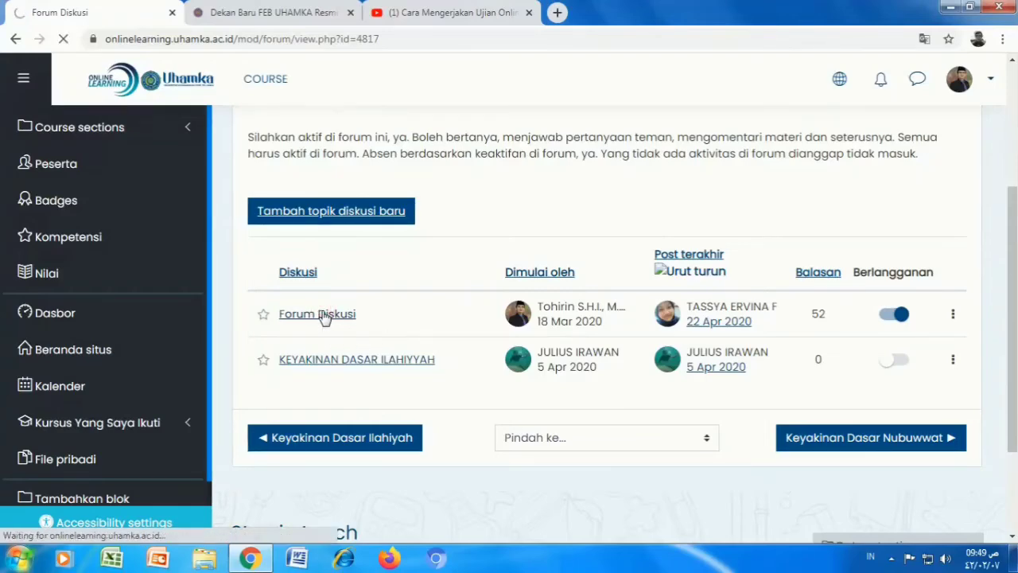
Step: Read through the students' and lecturer's replies in the Forum Diskusi thread, including the action links under each post
{"action": "scroll", "coordinate": [633, 307], "scroll_direction": "down", "scroll_amount": 5}
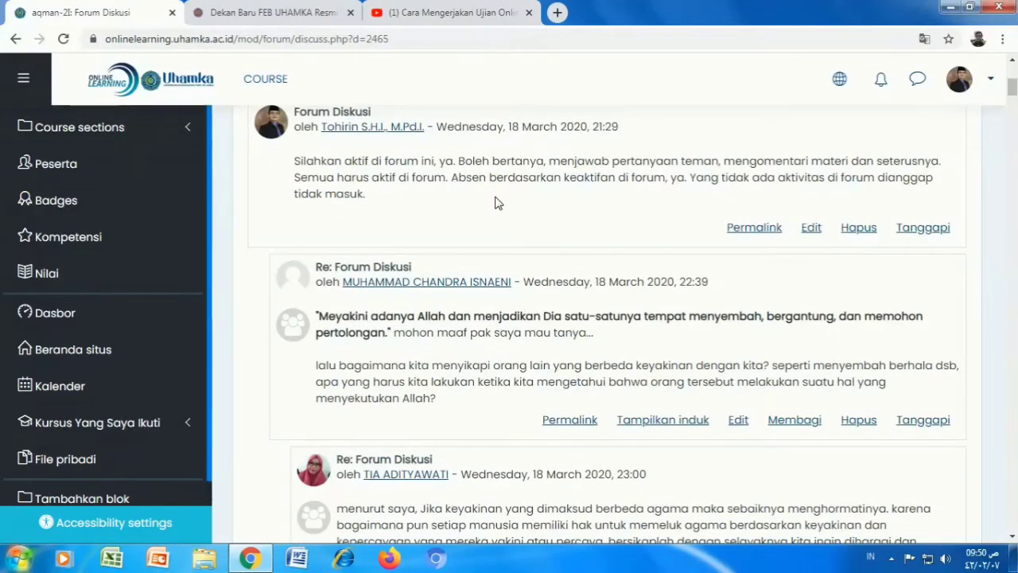
{"action": "scroll", "coordinate": [750, 177], "scroll_direction": "down", "scroll_amount": 3}
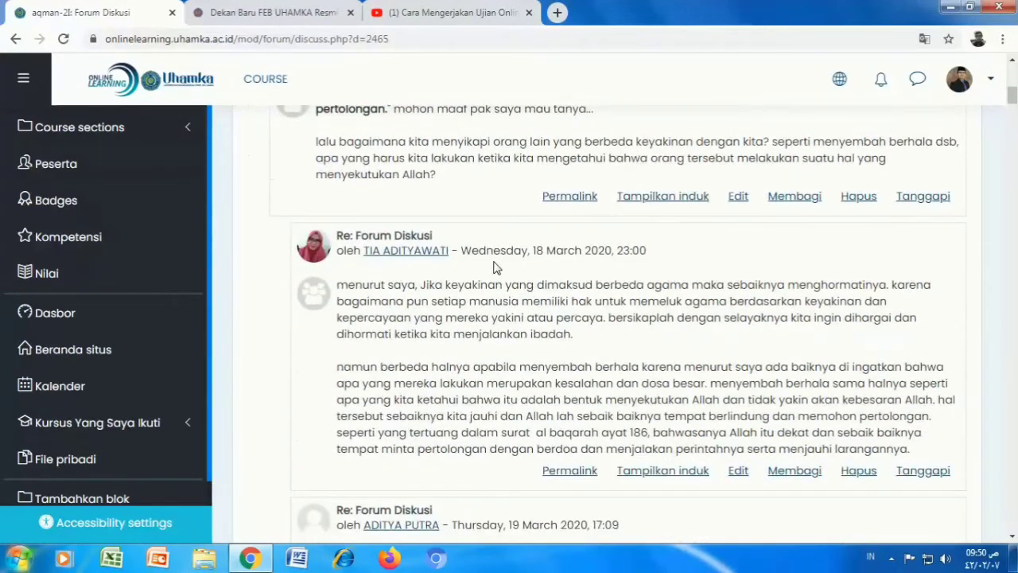
{"action": "scroll", "coordinate": [493, 268], "scroll_direction": "down", "scroll_amount": 1}
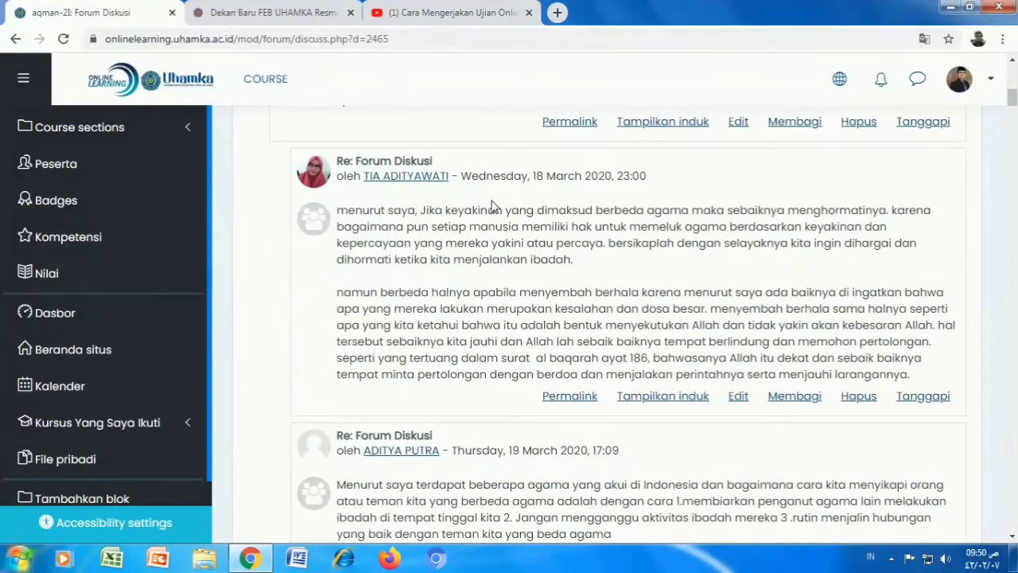
{"action": "scroll", "coordinate": [497, 230], "scroll_direction": "down", "scroll_amount": 1}
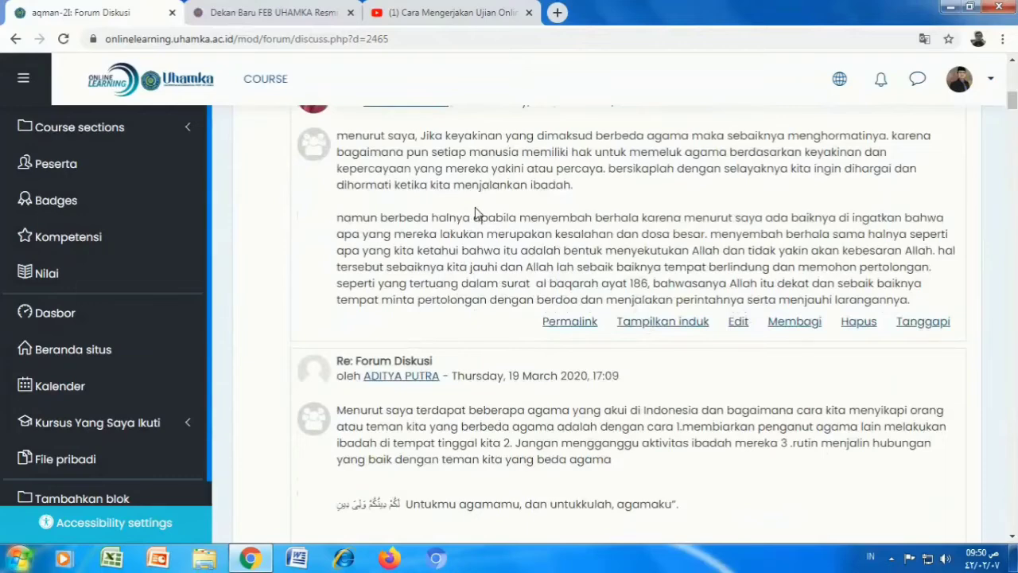
{"action": "scroll", "coordinate": [475, 213], "scroll_direction": "up", "scroll_amount": 2}
{"action": "scroll", "coordinate": [476, 221], "scroll_direction": "down", "scroll_amount": 1}
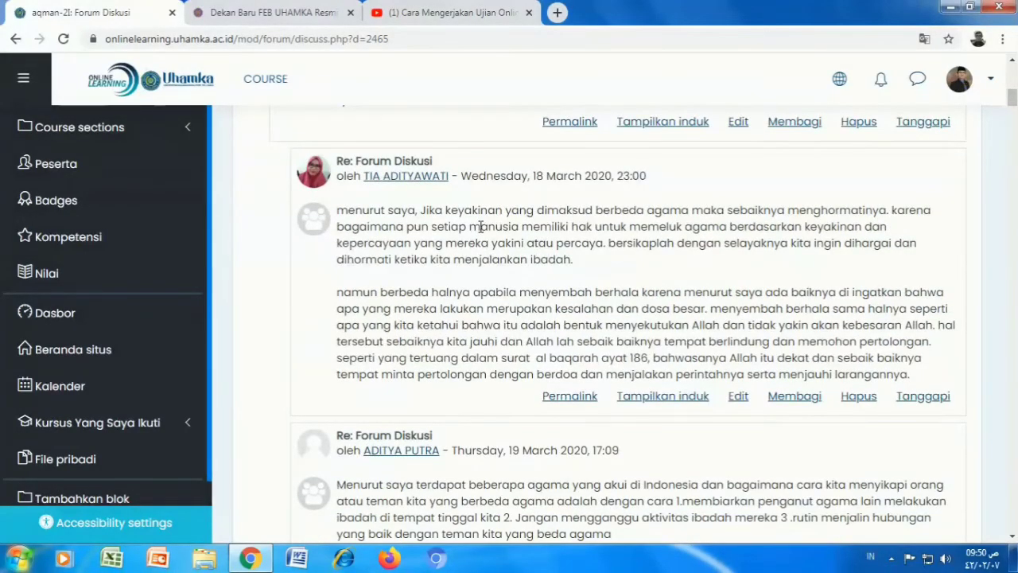
{"action": "scroll", "coordinate": [480, 227], "scroll_direction": "down", "scroll_amount": 1}
{"action": "scroll", "coordinate": [481, 227], "scroll_direction": "up", "scroll_amount": 1}
{"action": "scroll", "coordinate": [678, 250], "scroll_direction": "down", "scroll_amount": 1}
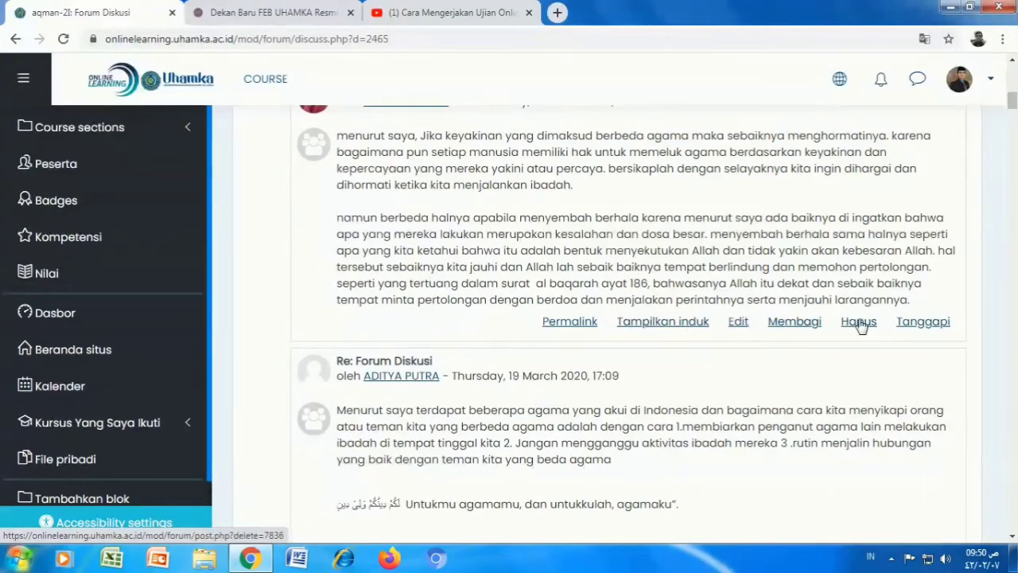
{"action": "scroll", "coordinate": [525, 270], "scroll_direction": "down", "scroll_amount": 3}
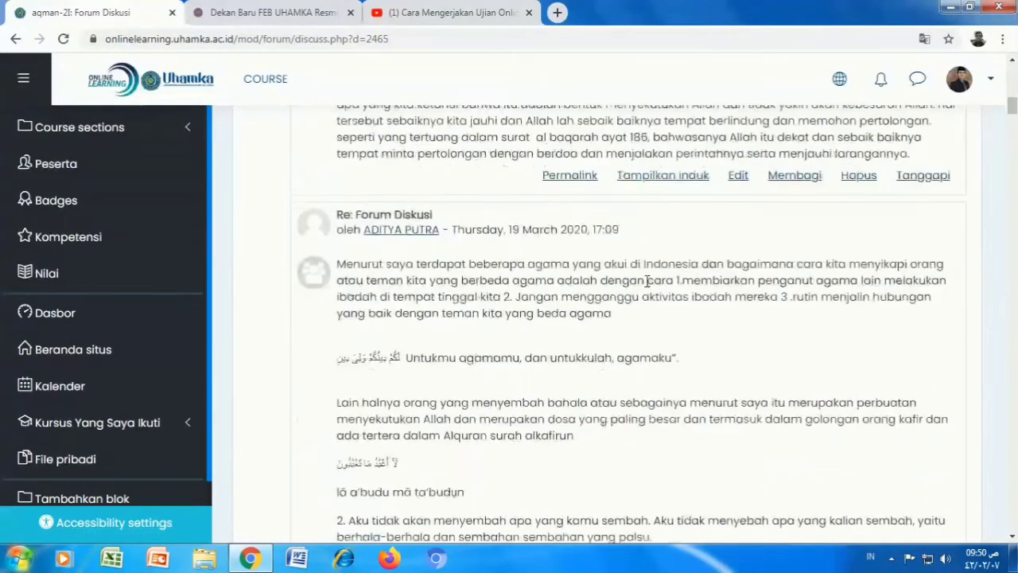
{"action": "scroll", "coordinate": [524, 270], "scroll_direction": "down", "scroll_amount": 2}
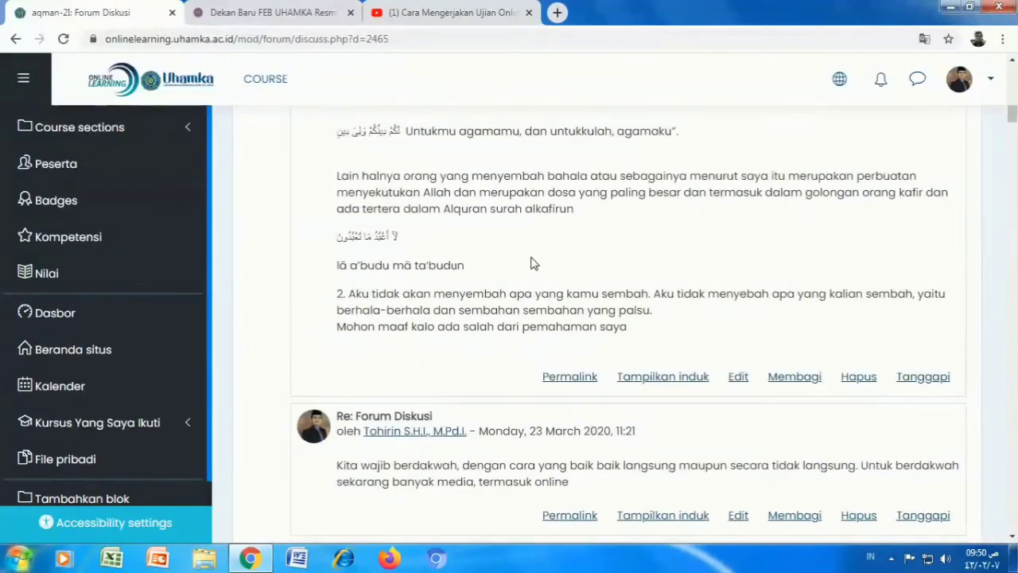
{"action": "scroll", "coordinate": [487, 251], "scroll_direction": "down", "scroll_amount": 3}
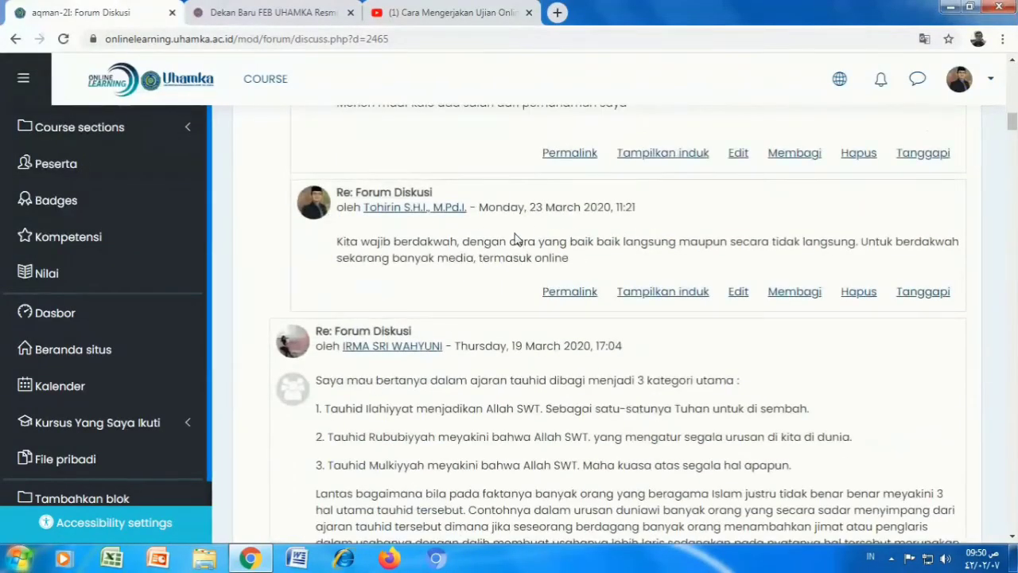
{"action": "scroll", "coordinate": [509, 275], "scroll_direction": "down", "scroll_amount": 2}
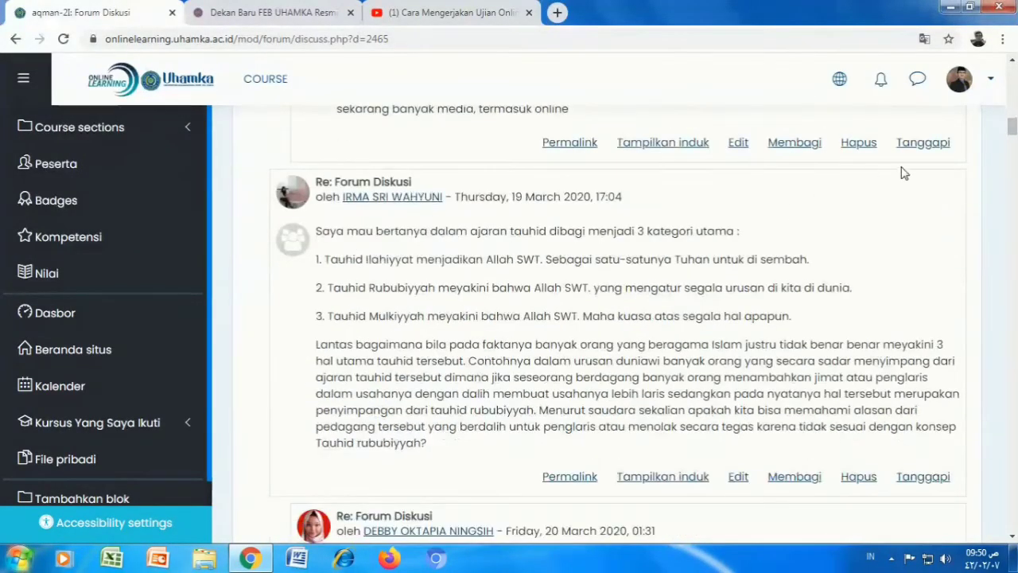
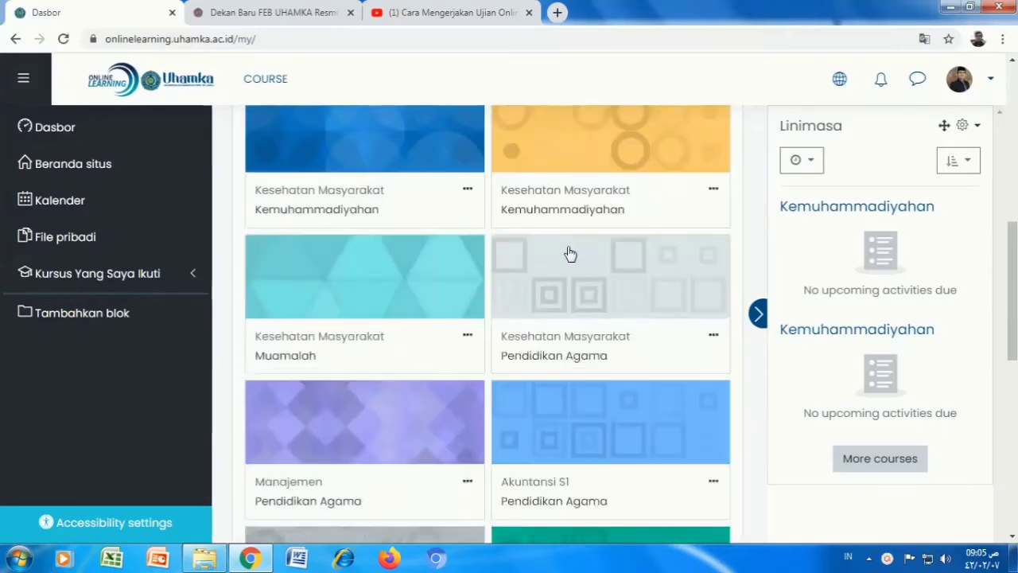
Step: Open the Aqidah Manajemen 2I course from the dashboard and look over its first section
{"action": "scroll", "coordinate": [571, 252], "scroll_direction": "down", "scroll_amount": 3}
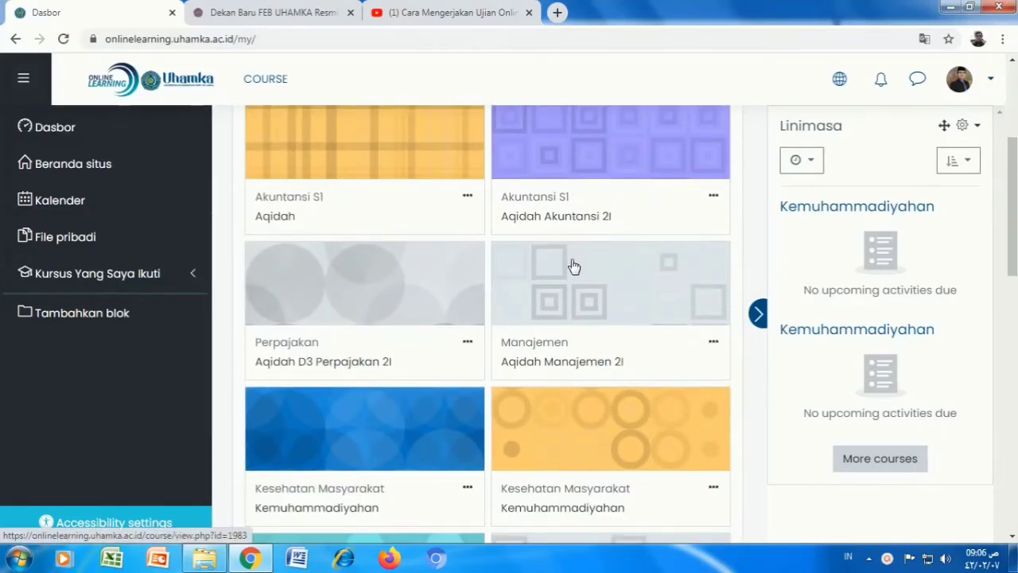
{"action": "scroll", "coordinate": [574, 274], "scroll_direction": "down", "scroll_amount": 1}
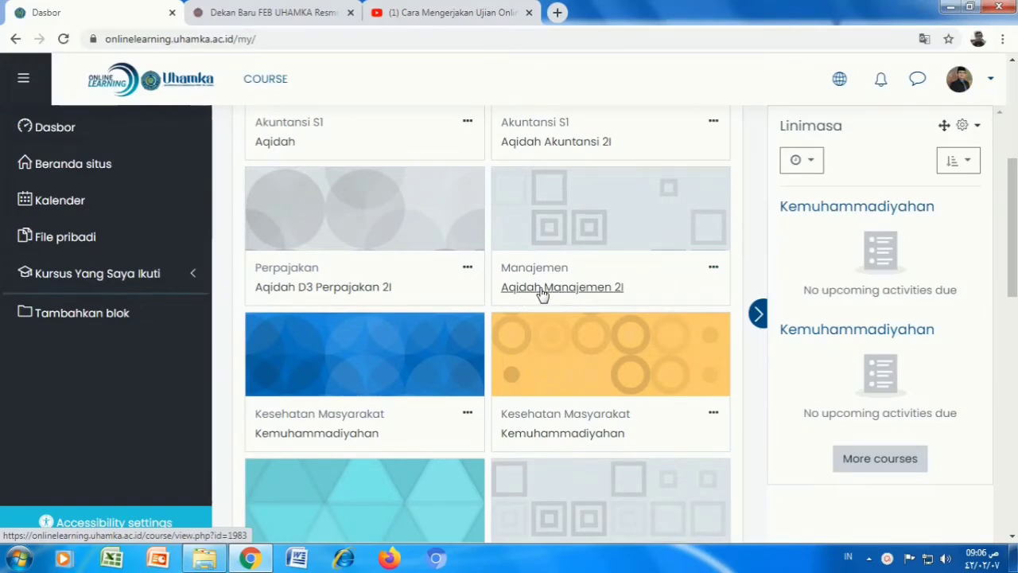
{"action": "left_click", "coordinate": [542, 293]}
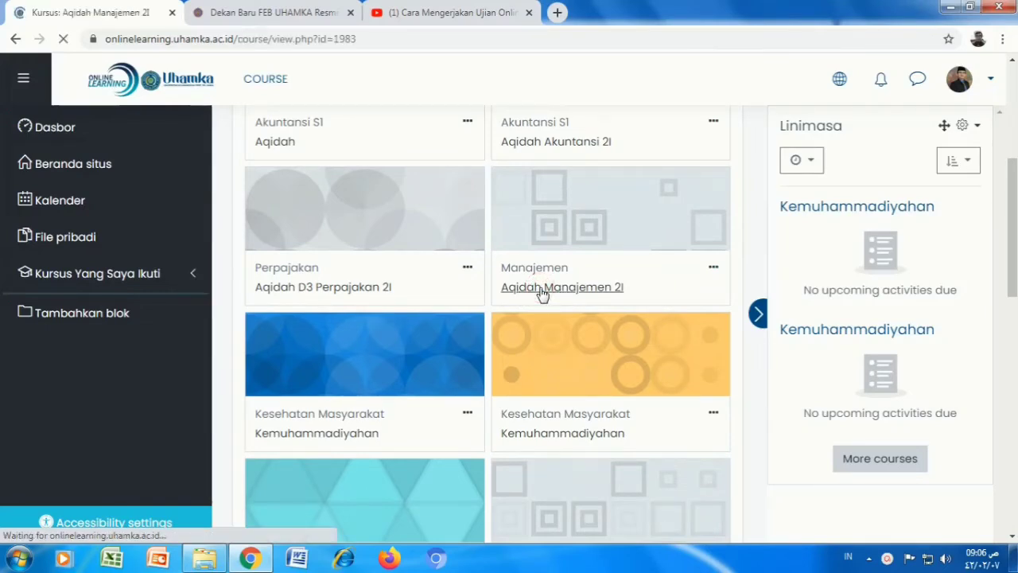
{"action": "scroll", "coordinate": [541, 294], "scroll_direction": "down", "scroll_amount": 8}
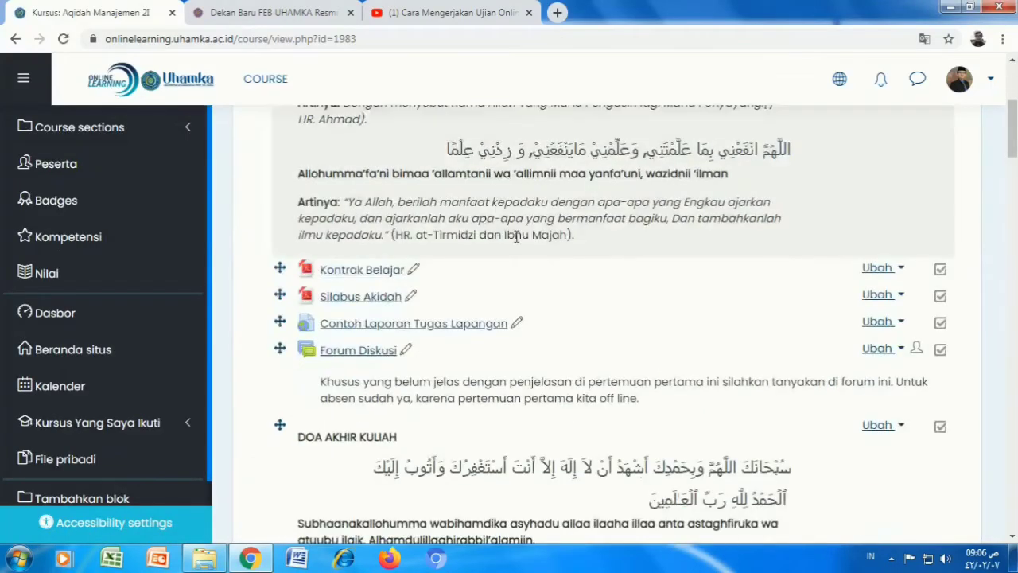
{"action": "scroll", "coordinate": [588, 244], "scroll_direction": "up", "scroll_amount": 6}
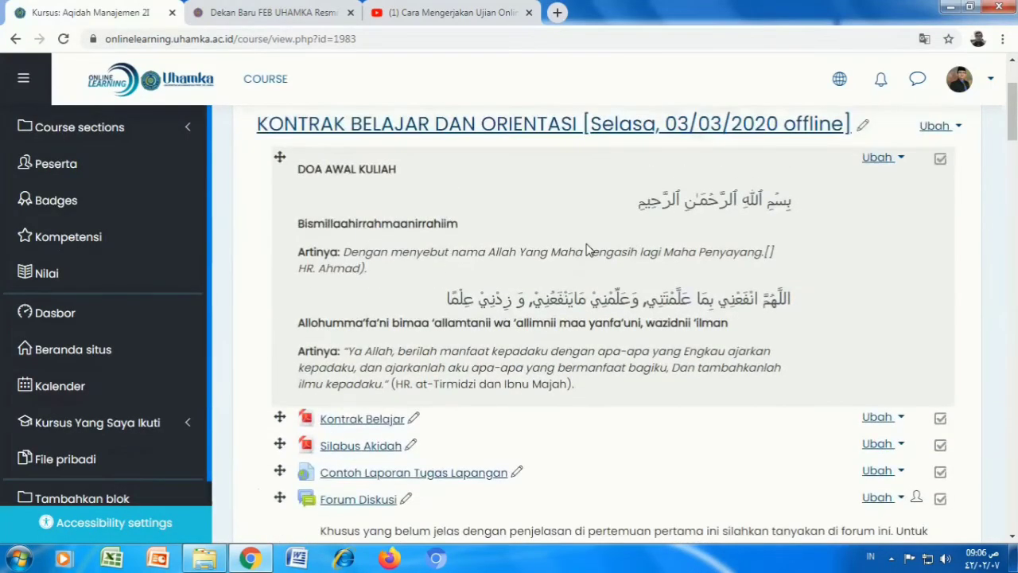
{"action": "scroll", "coordinate": [588, 244], "scroll_direction": "up", "scroll_amount": 1}
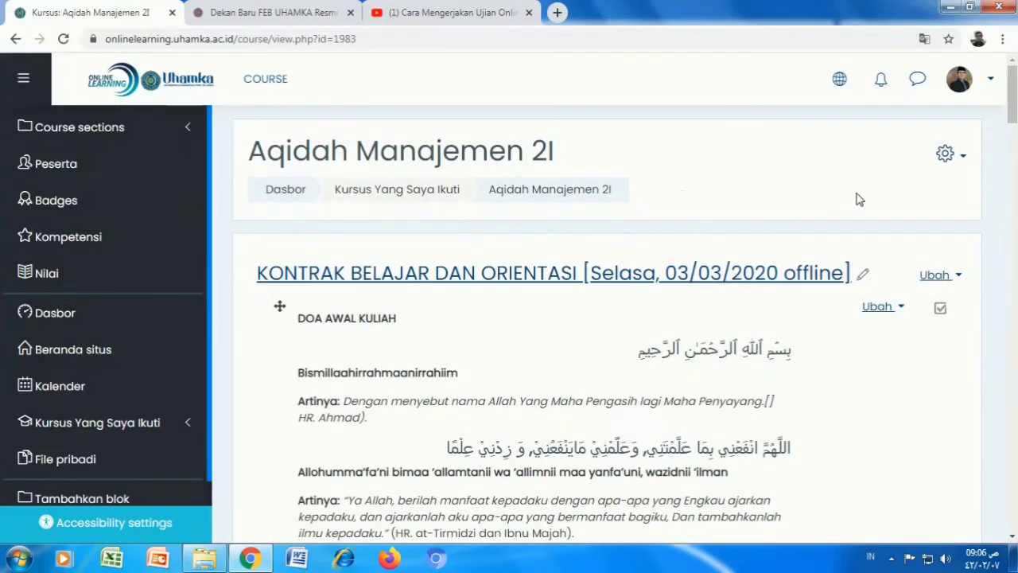
Step: Open the full course administration page for Aqidah Manajemen 2I and bring up its Activity completion report
{"action": "left_click", "coordinate": [963, 157]}
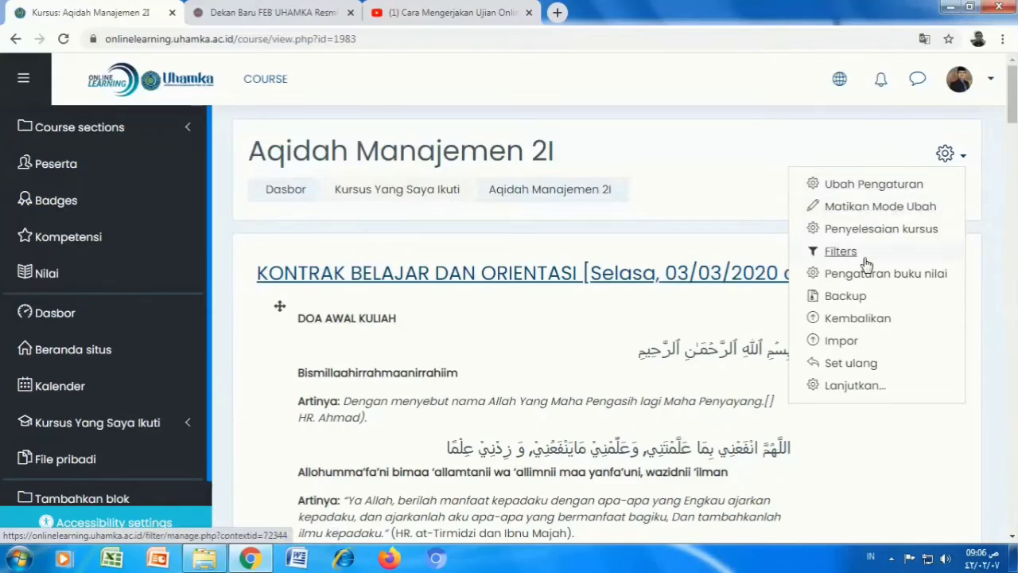
{"action": "left_click", "coordinate": [854, 386]}
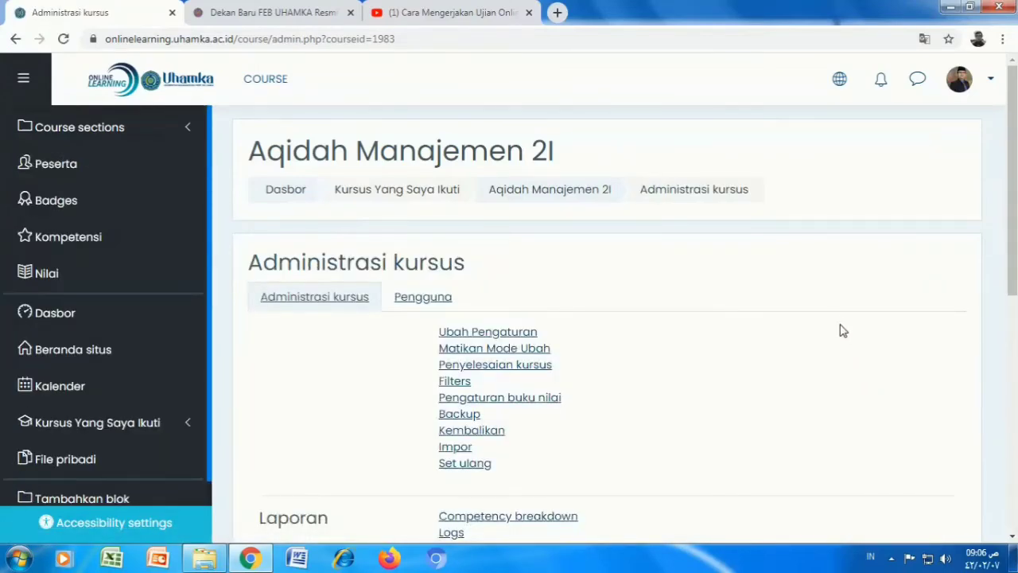
{"action": "scroll", "coordinate": [547, 268], "scroll_direction": "down", "scroll_amount": 1}
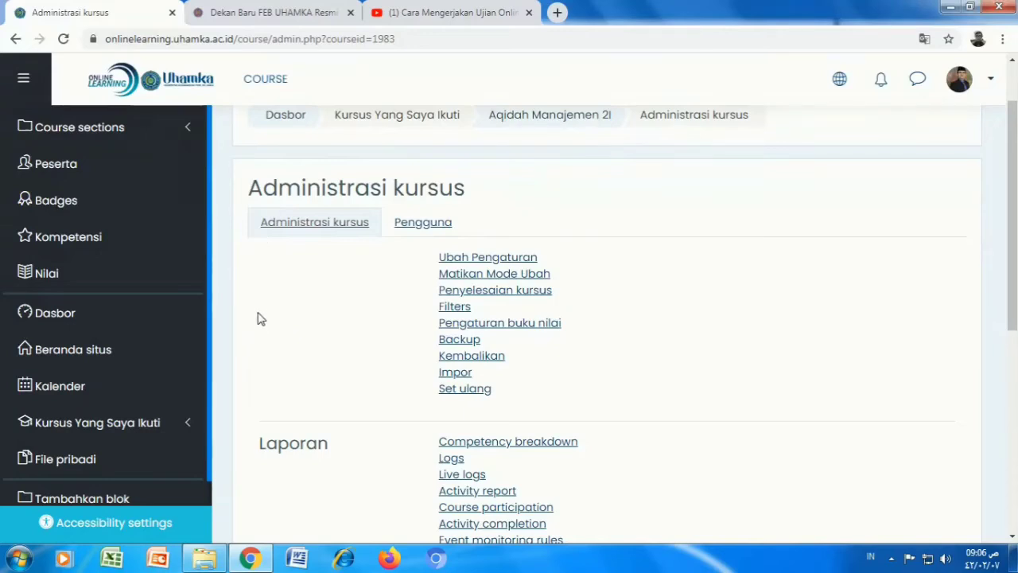
{"action": "scroll", "coordinate": [275, 334], "scroll_direction": "down", "scroll_amount": 1}
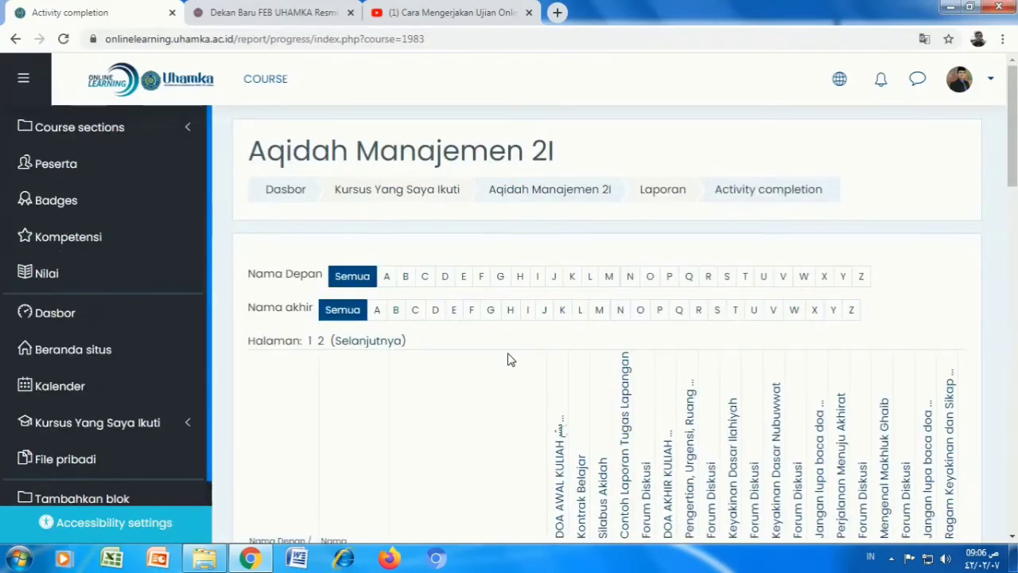
Step: Examine the activity completion table listing students against the course's prayers, materials and discussion forums
{"action": "scroll", "coordinate": [511, 358], "scroll_direction": "down", "scroll_amount": 3}
{"action": "scroll", "coordinate": [514, 334], "scroll_direction": "down", "scroll_amount": 1}
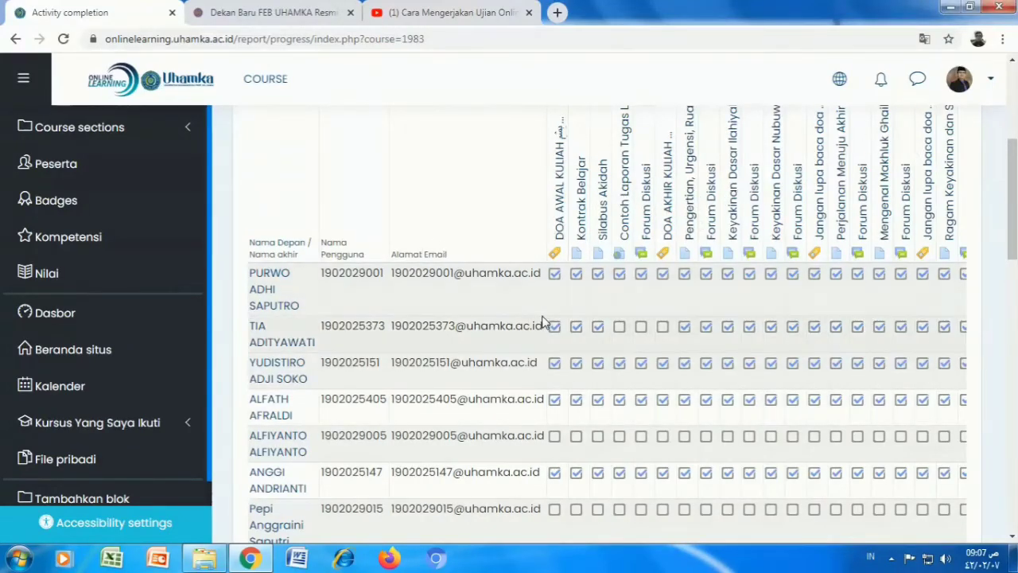
{"action": "scroll", "coordinate": [591, 301], "scroll_direction": "down", "scroll_amount": 1}
{"action": "scroll", "coordinate": [591, 296], "scroll_direction": "up", "scroll_amount": 1}
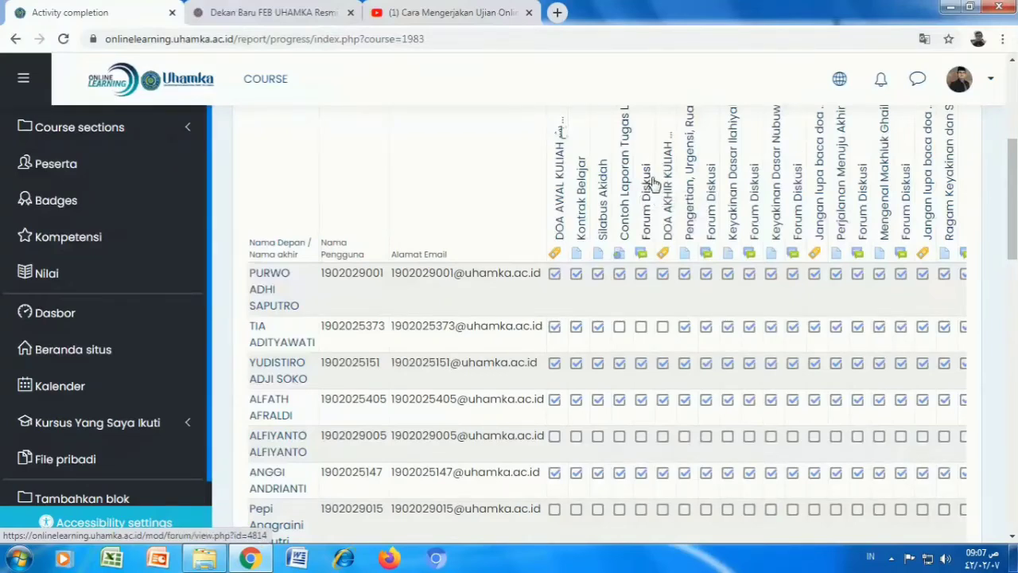
{"action": "scroll", "coordinate": [651, 176], "scroll_direction": "down", "scroll_amount": 2}
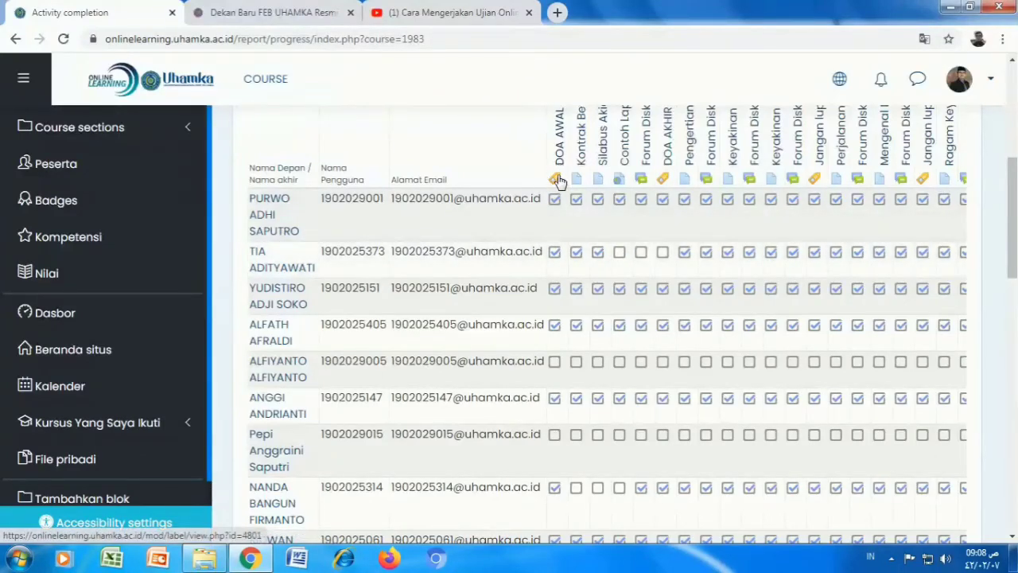
Step: Dismiss the Windows color scheme prompt and check the completion marks in the individual student rows
{"action": "mouse_move", "coordinate": [555, 260]}
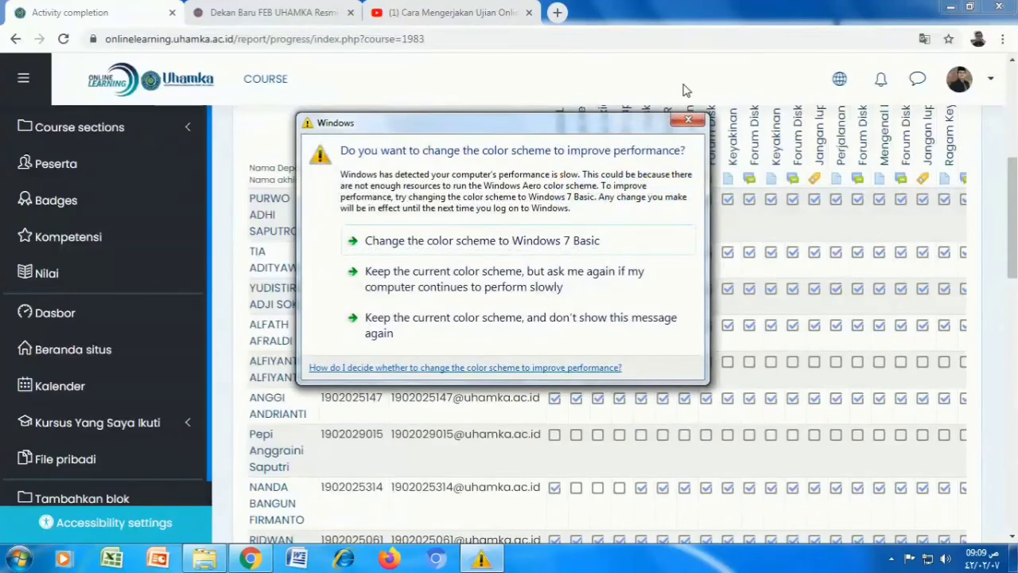
{"action": "left_click", "coordinate": [690, 120]}
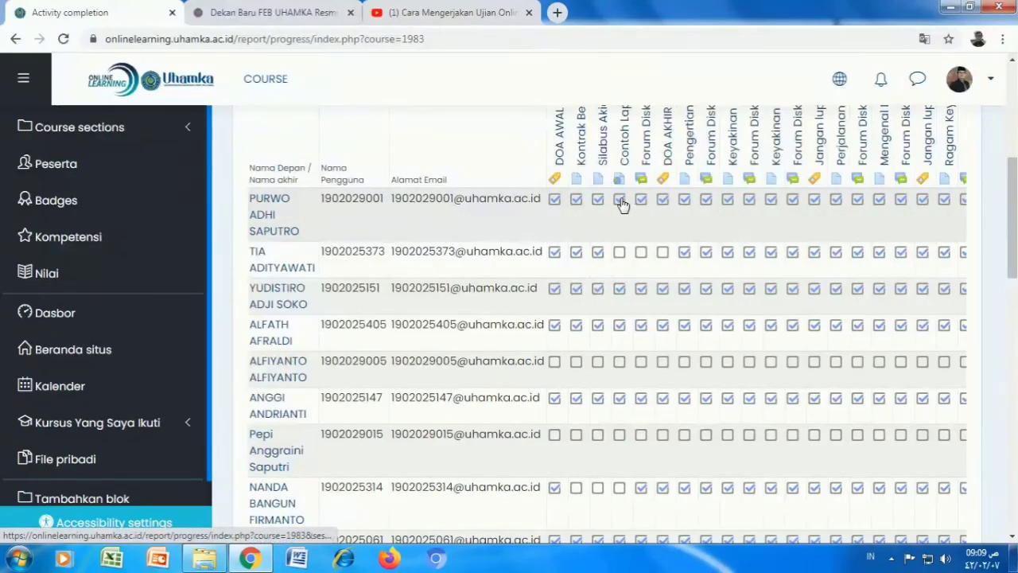
{"action": "mouse_move", "coordinate": [623, 205]}
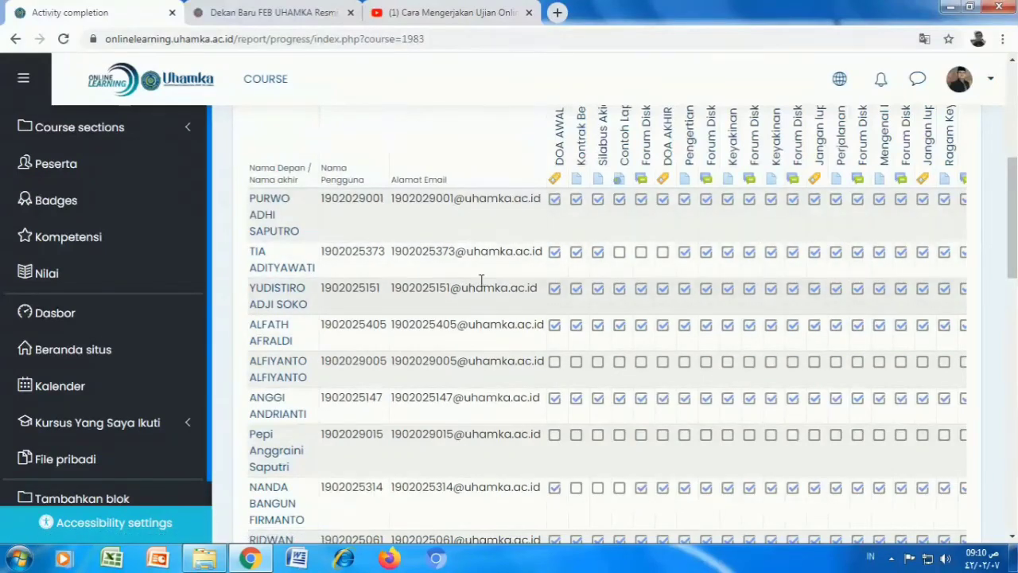
{"action": "scroll", "coordinate": [523, 273], "scroll_direction": "down", "scroll_amount": 1}
{"action": "scroll", "coordinate": [475, 310], "scroll_direction": "down", "scroll_amount": 2}
{"action": "scroll", "coordinate": [532, 254], "scroll_direction": "up", "scroll_amount": 2}
{"action": "scroll", "coordinate": [532, 253], "scroll_direction": "up", "scroll_amount": 2}
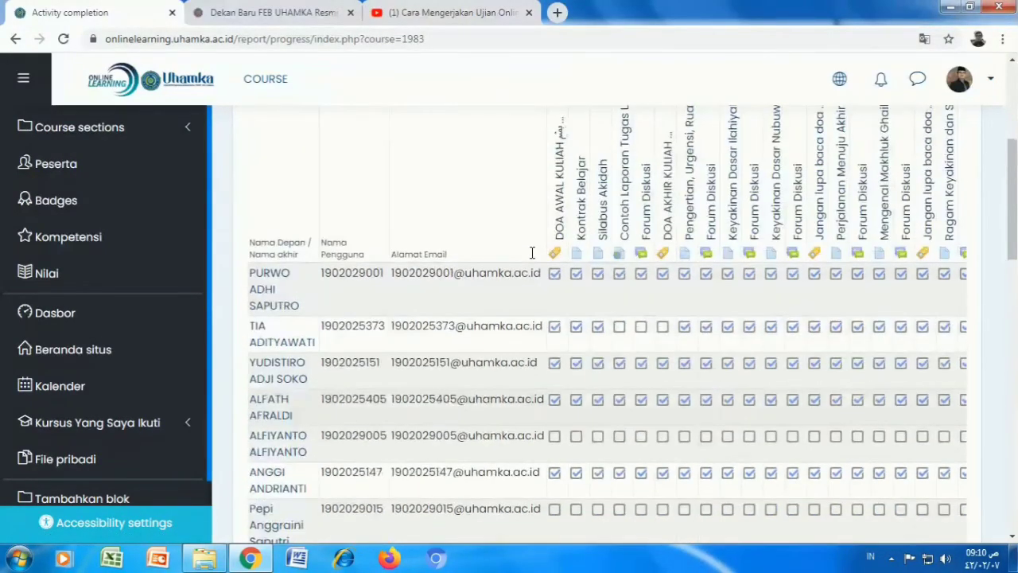